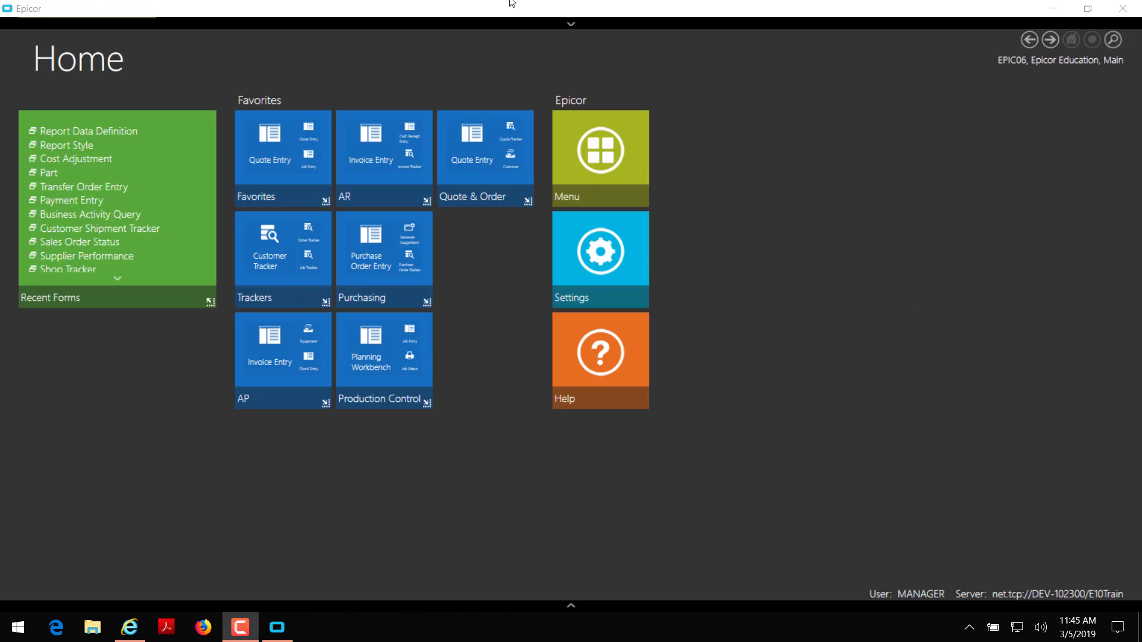
Open Report Data Definition from the Reporting section of System Management.
click(594, 156)
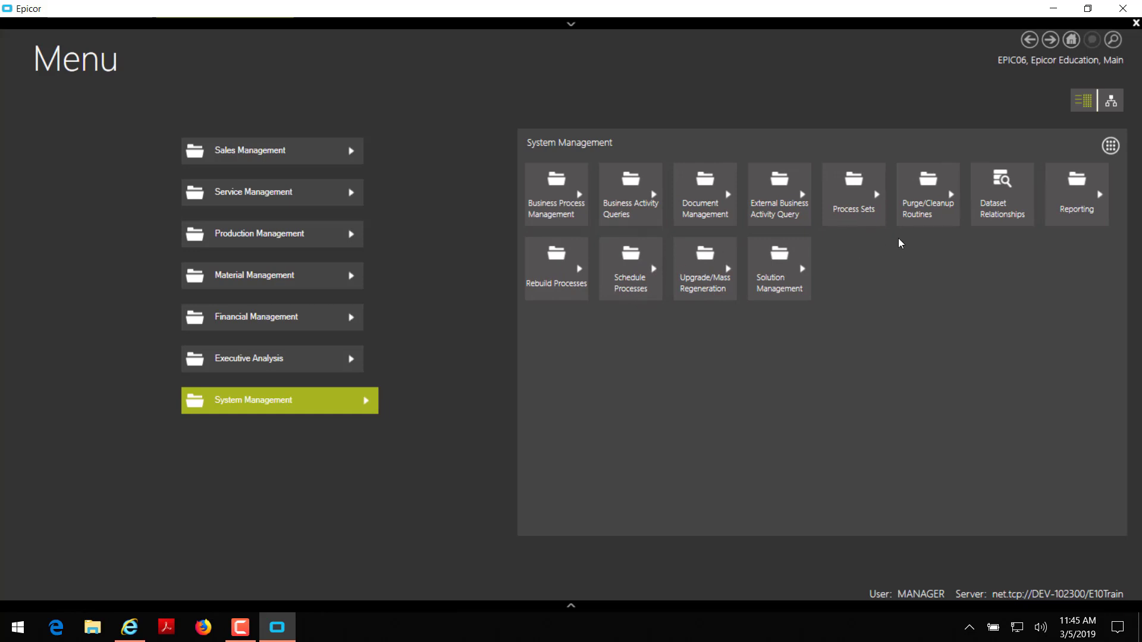
click(1086, 223)
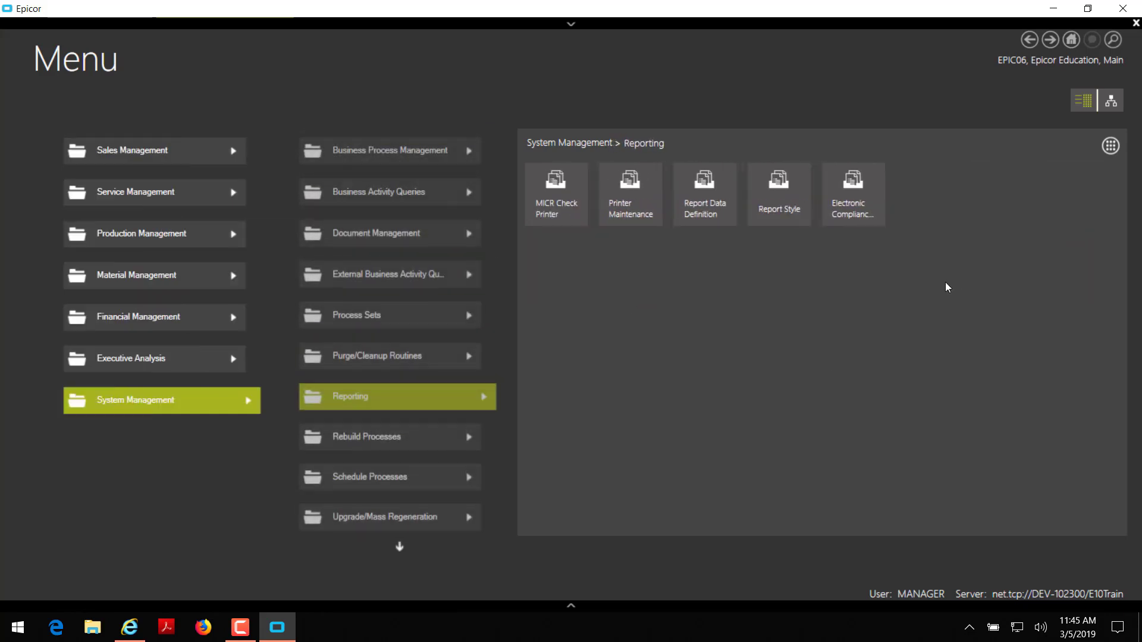
click(712, 214)
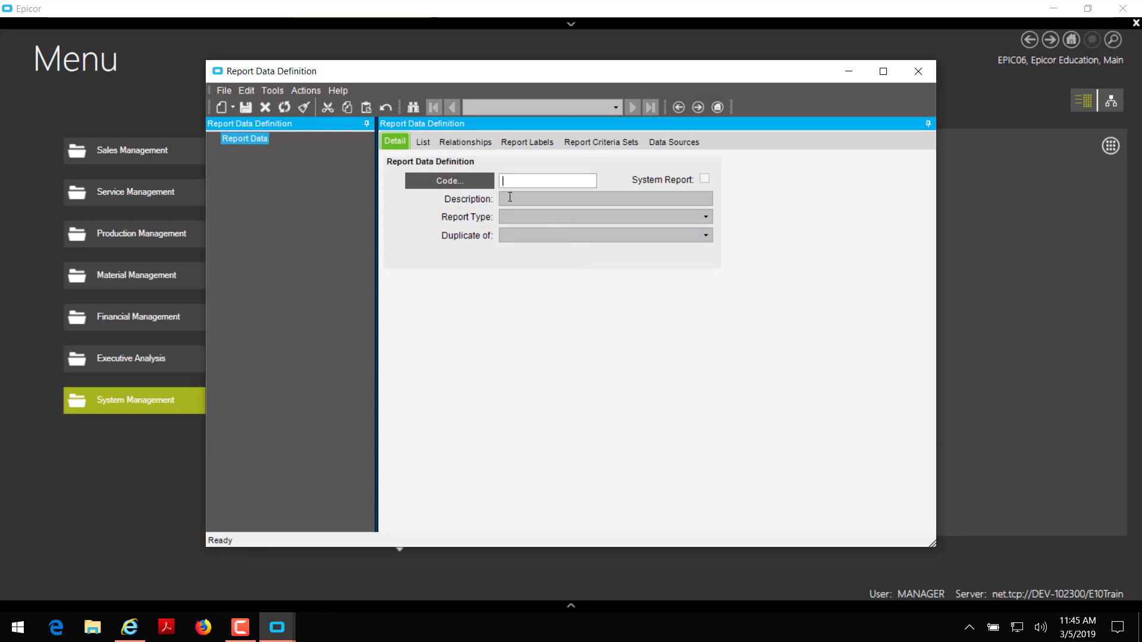
Search for report definitions starting at SOPick and load the SOPick definition.
click(476, 185)
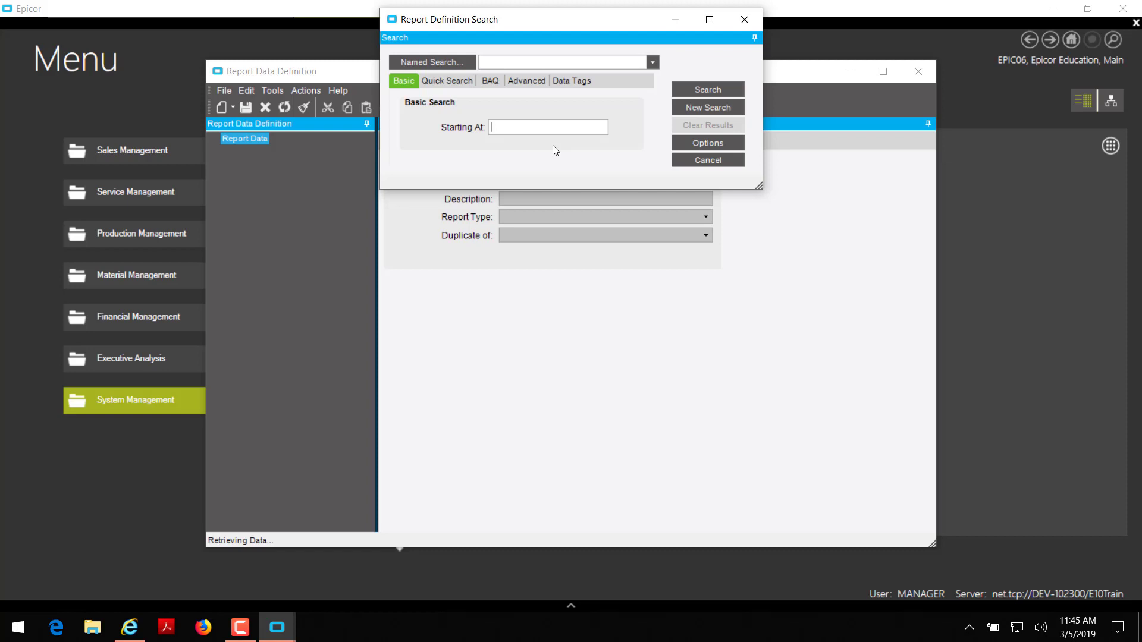
text(SOPick)
click(709, 89)
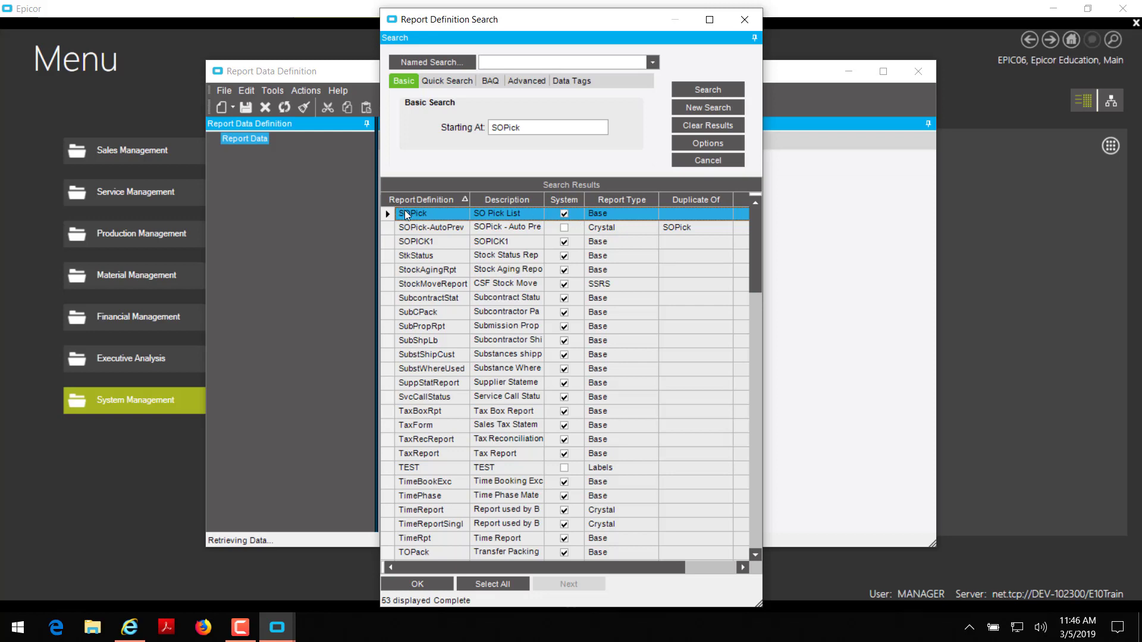
click(433, 584)
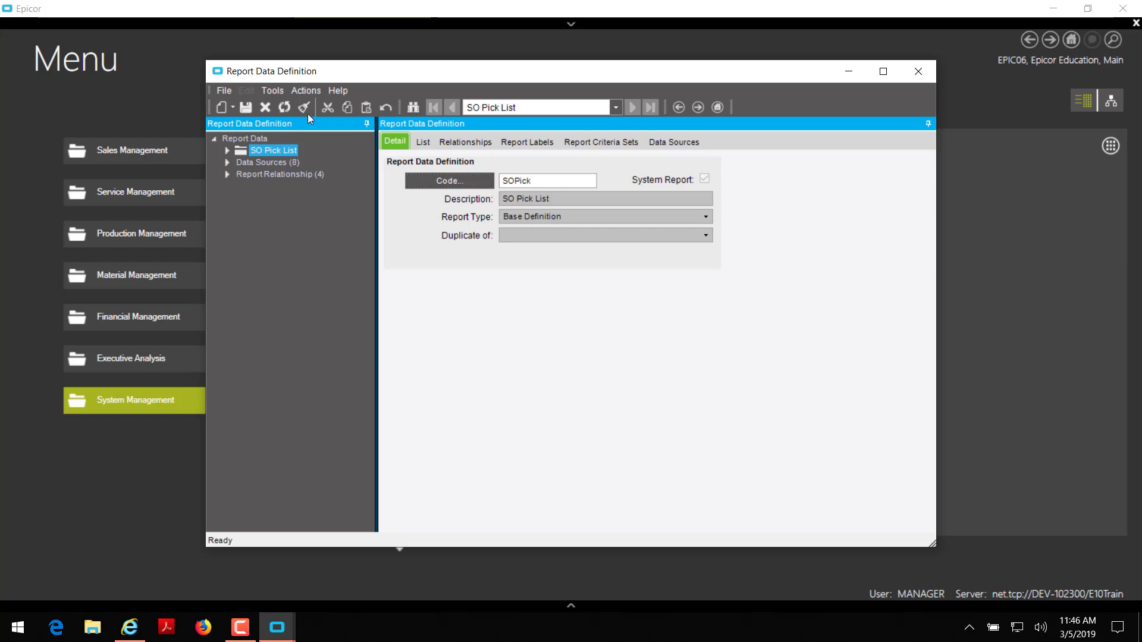
Duplicate the SOPick report definition with ID SOPickC and description "SO Pick List Custom".
click(305, 90)
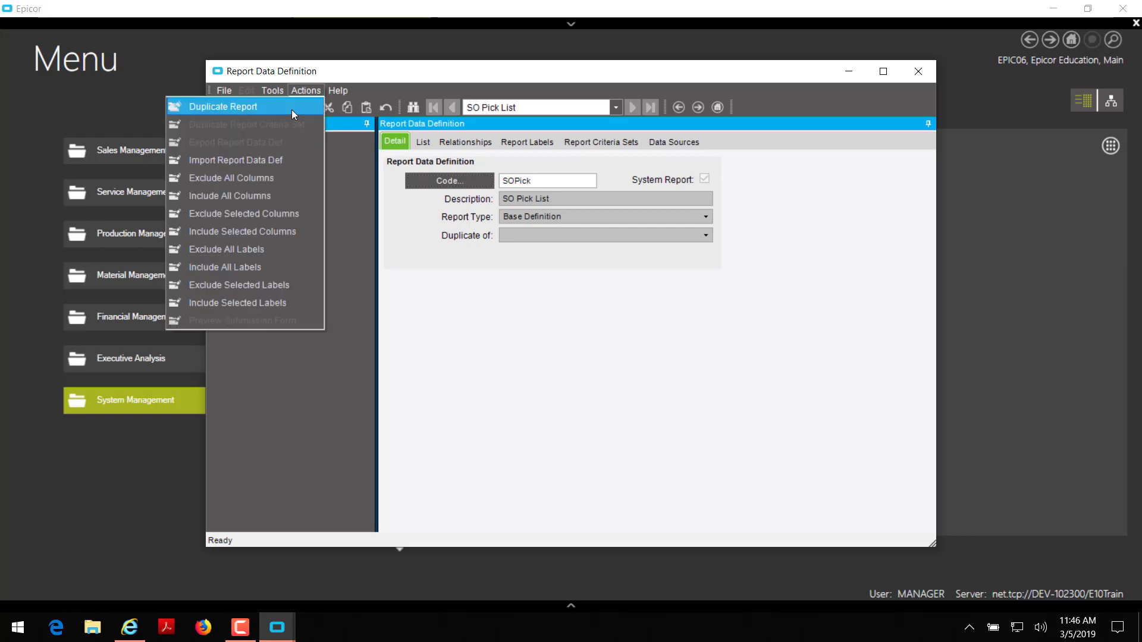
click(292, 109)
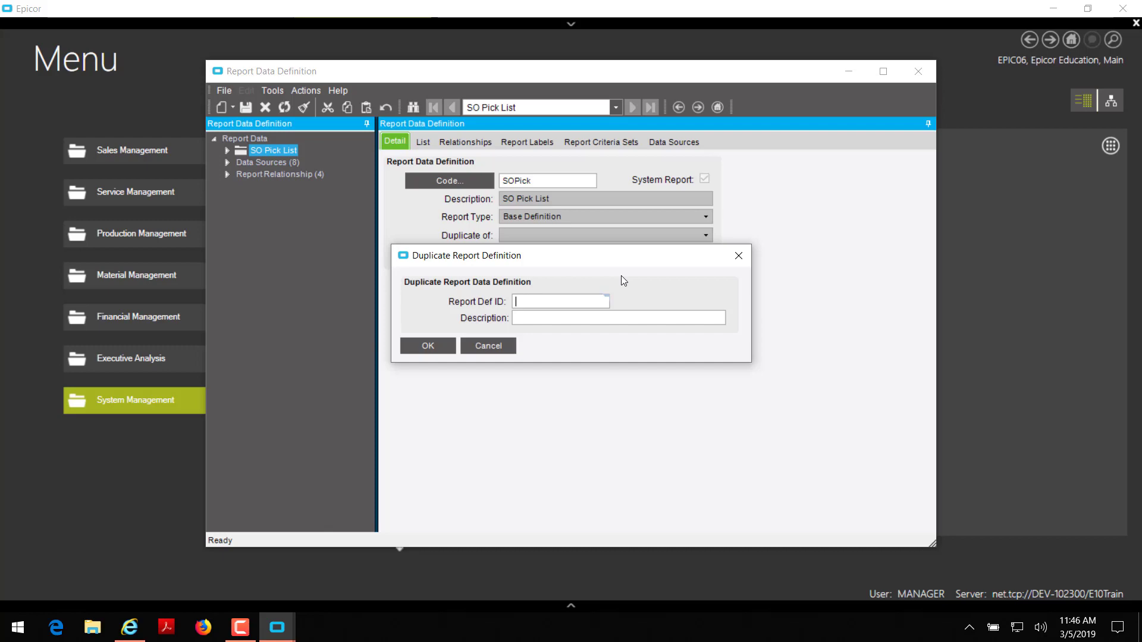
text(SOPick)
text(C)
click(558, 320)
text(SO Pick List Custom)
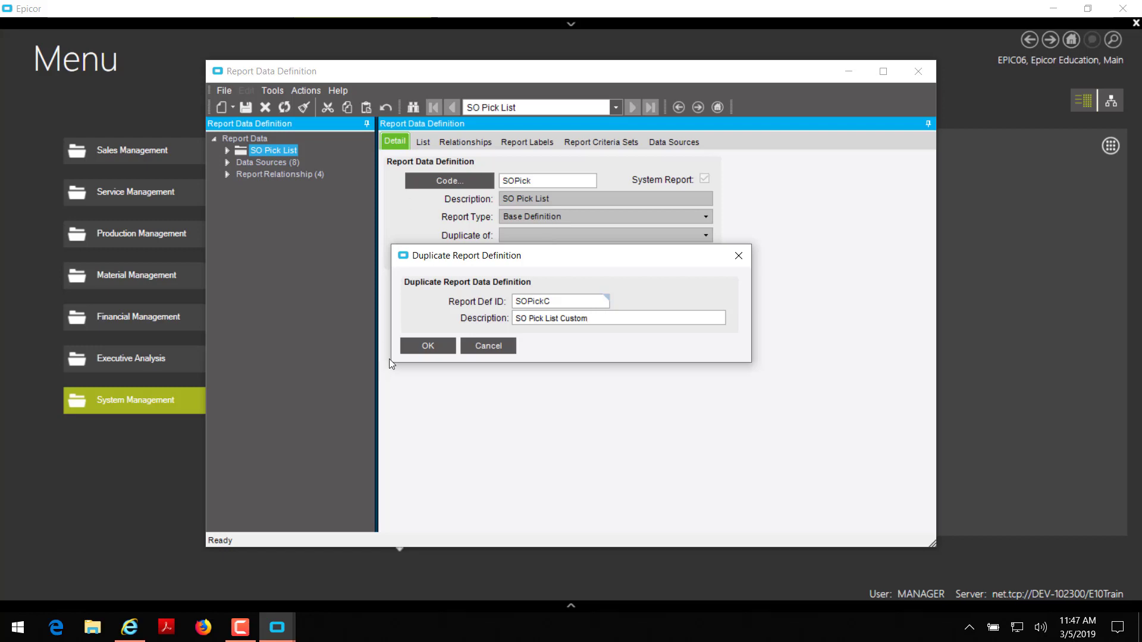
click(429, 346)
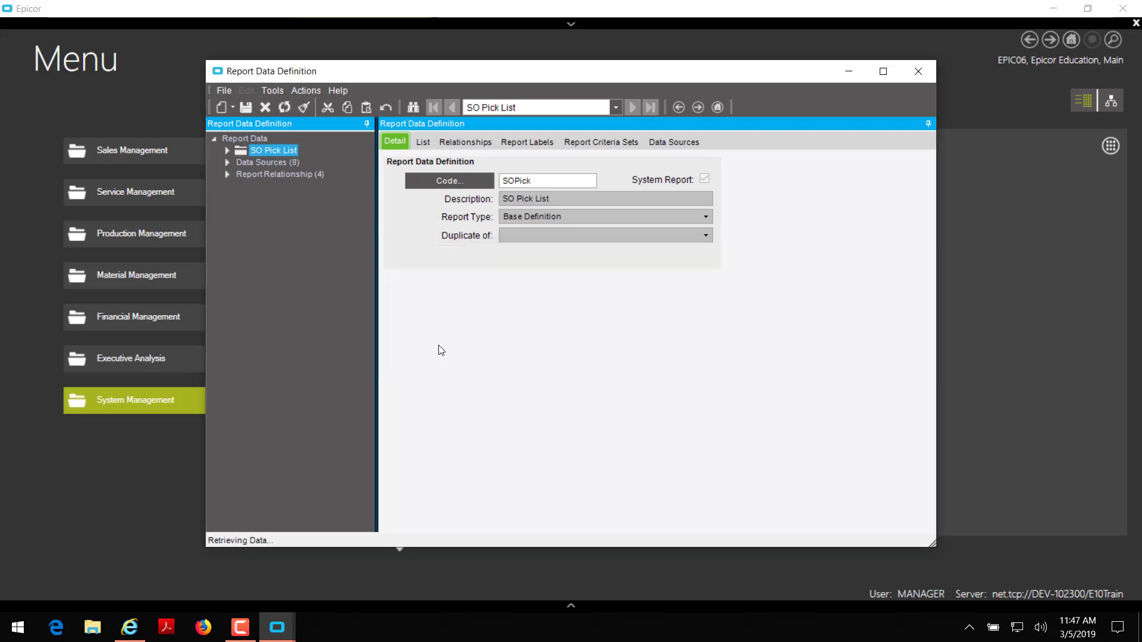
Expand the data sources and report relationships of the SO Pick List Custom definition to review them.
click(213, 138)
click(226, 163)
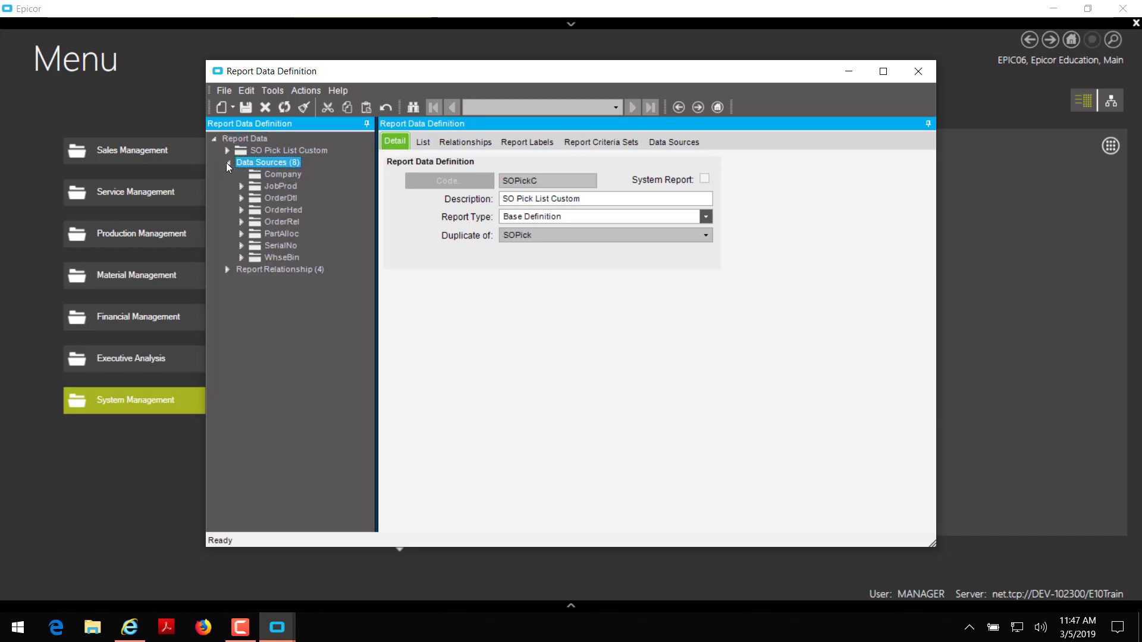
click(228, 270)
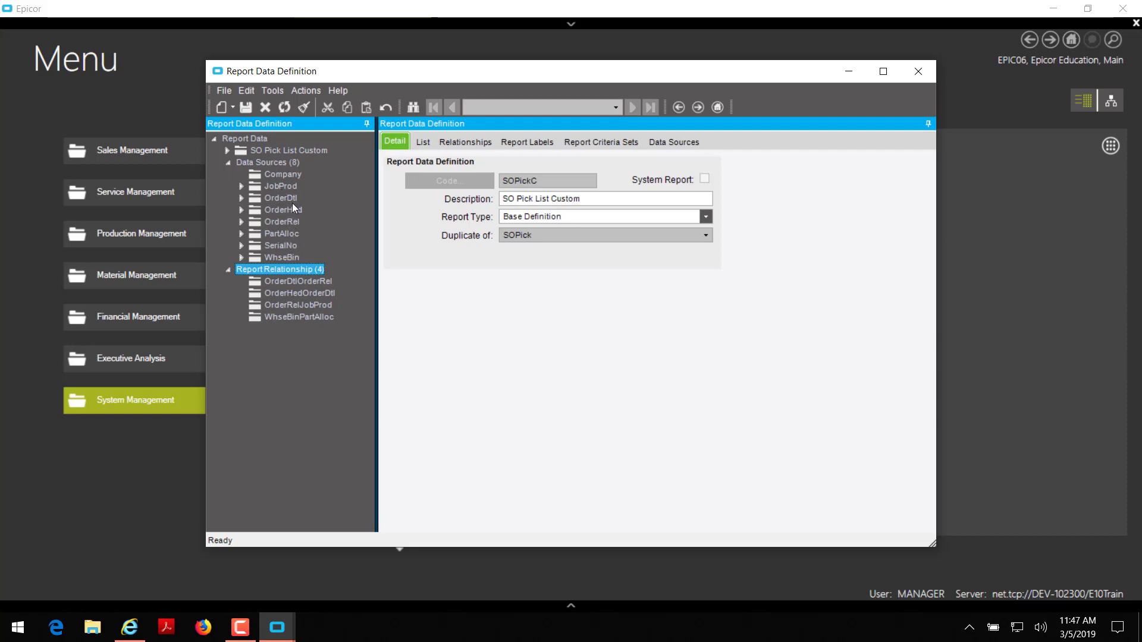
Add a new report table based on the Part schema table to the data sources and save it.
click(233, 107)
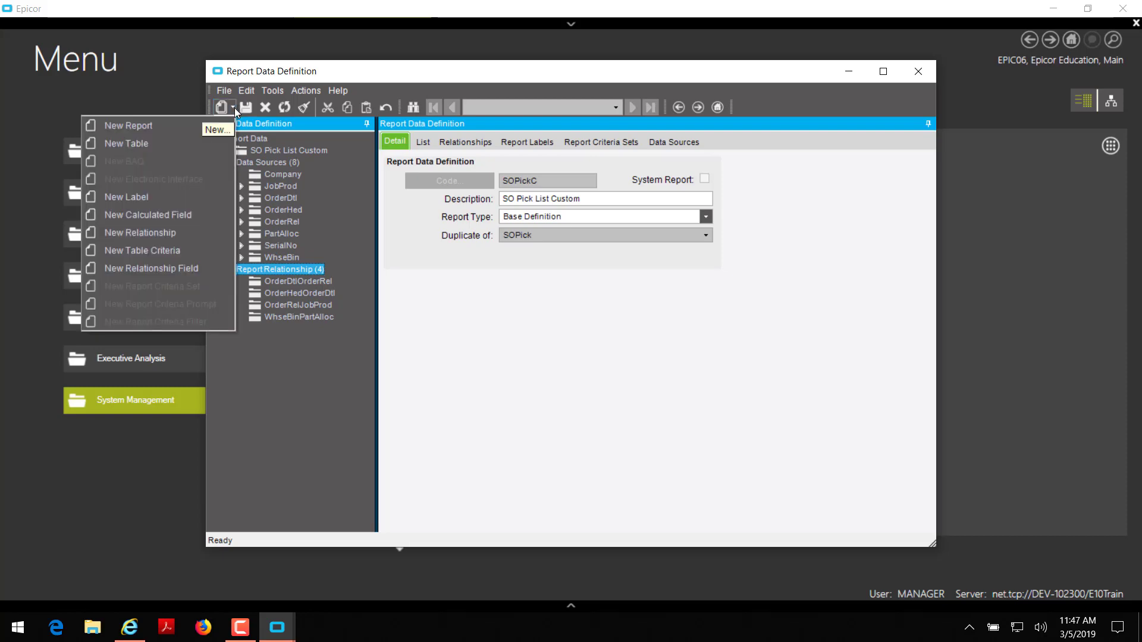
click(178, 143)
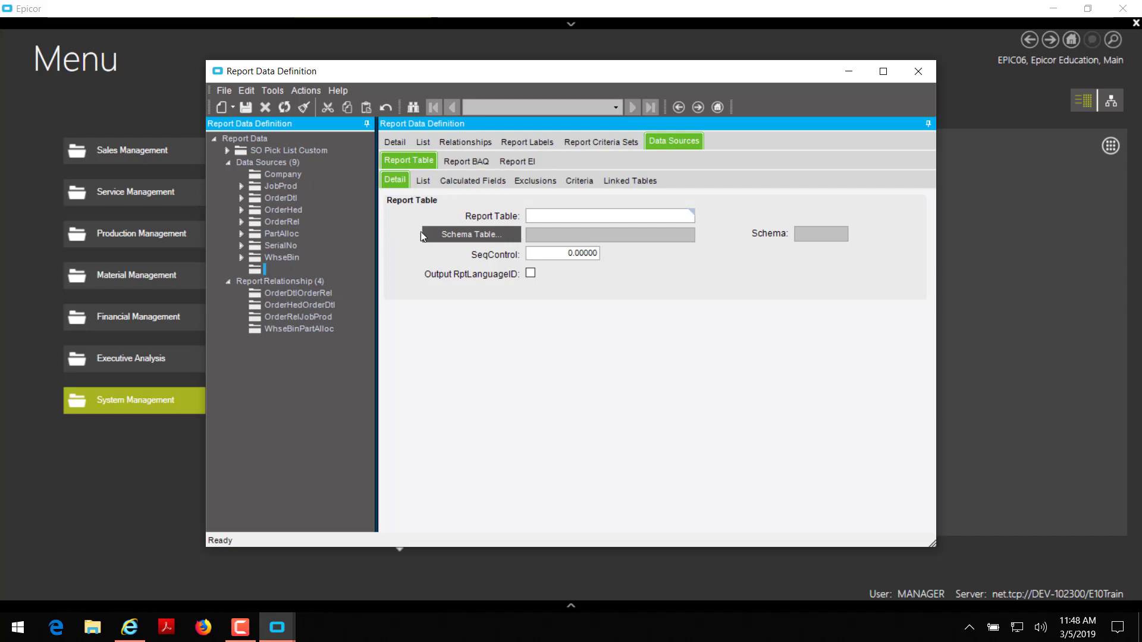
click(464, 237)
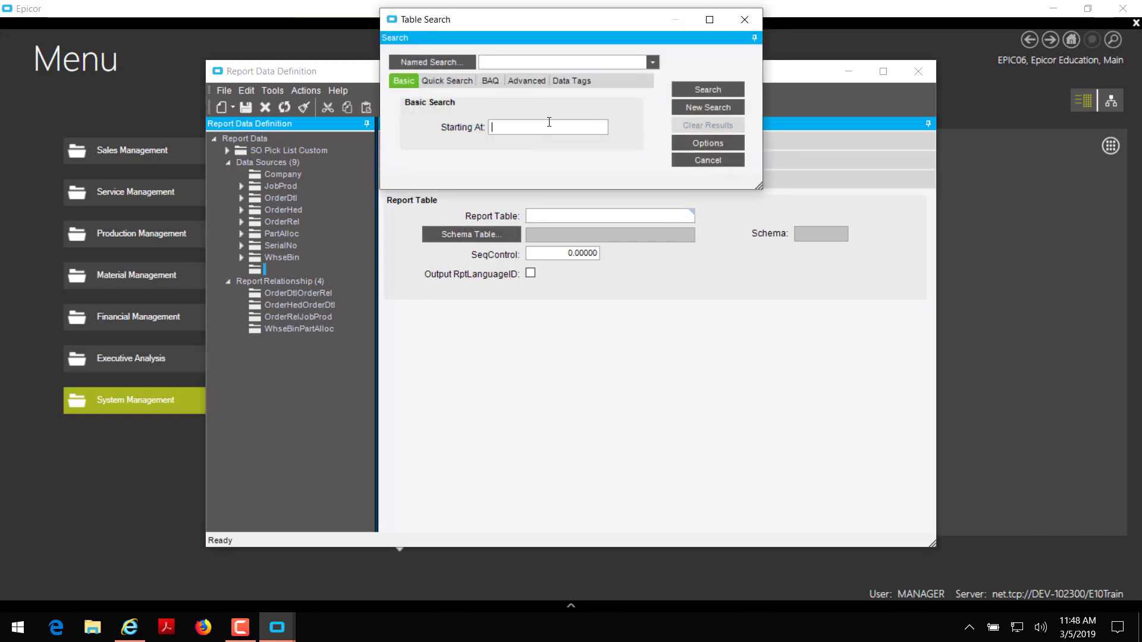
text(Part)
click(693, 91)
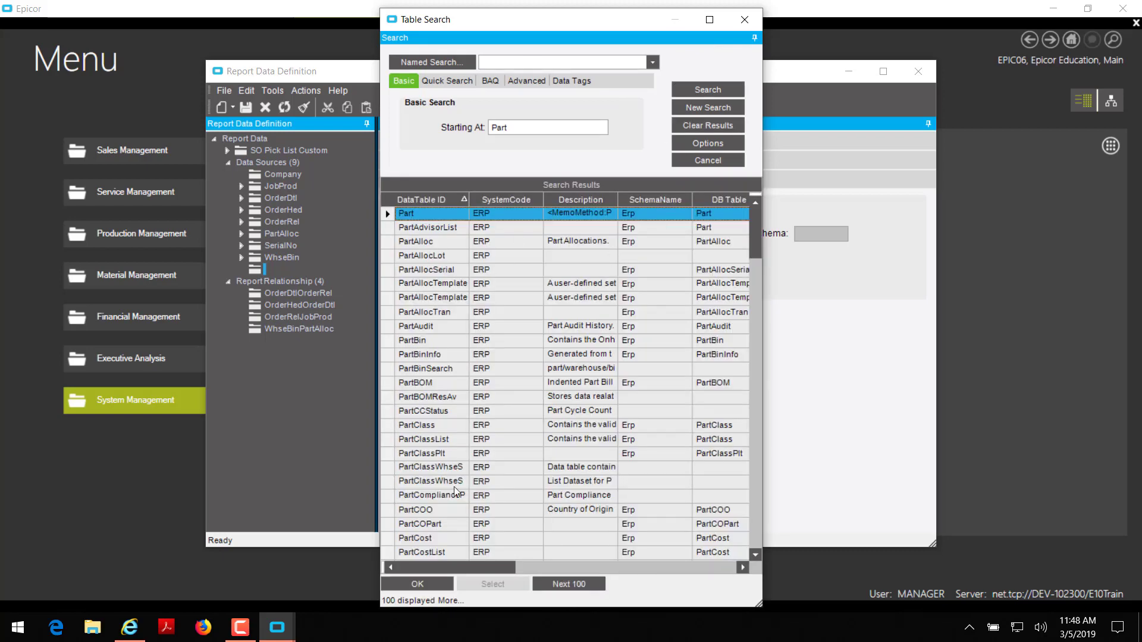
click(419, 583)
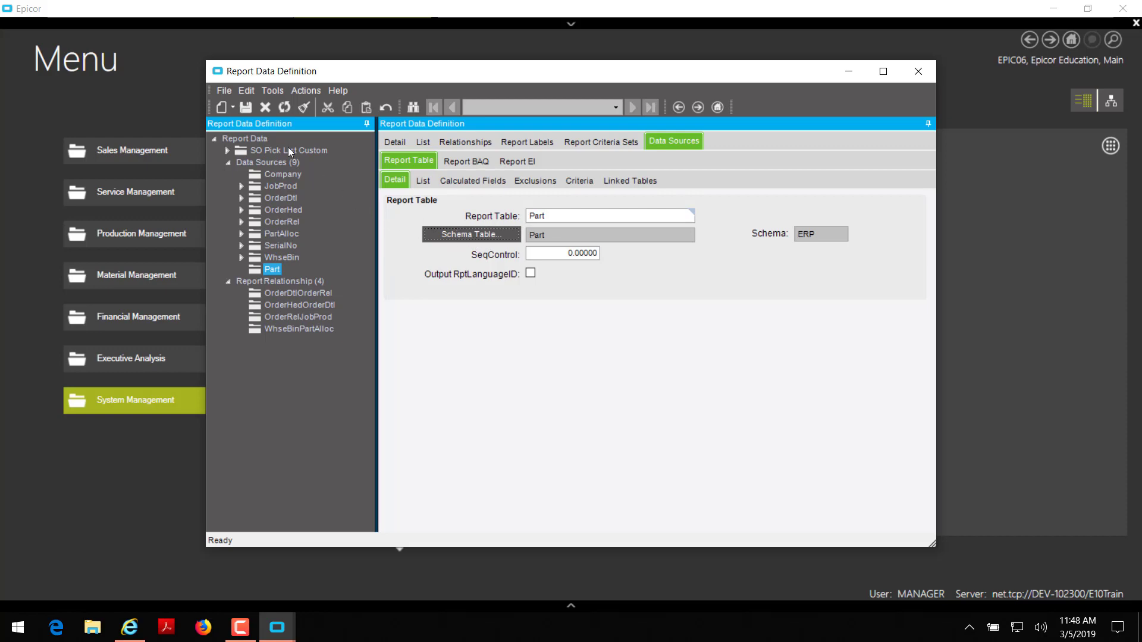
click(247, 108)
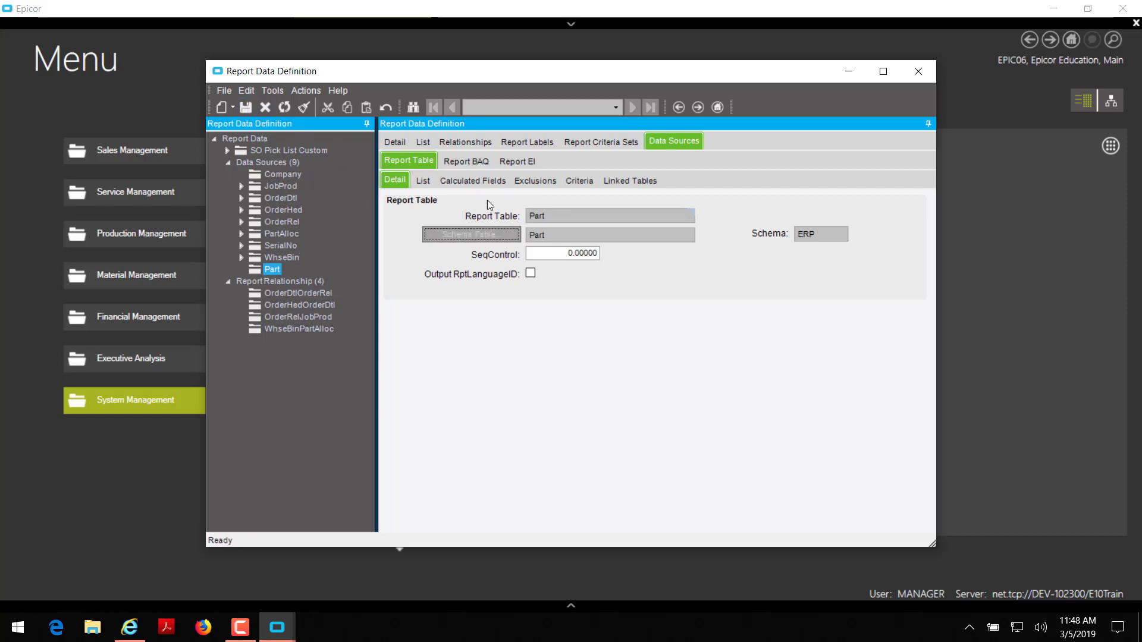
In the Part table's exclusions, clear ExcludeColumn for NetWeight and NetWeightUOM.
click(535, 184)
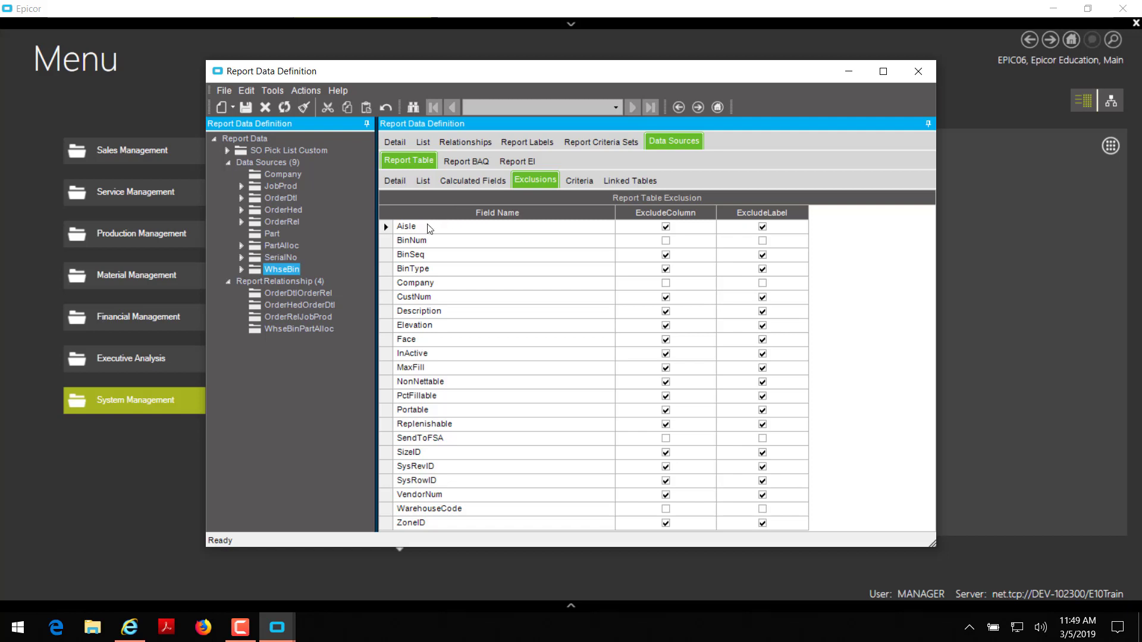
click(272, 235)
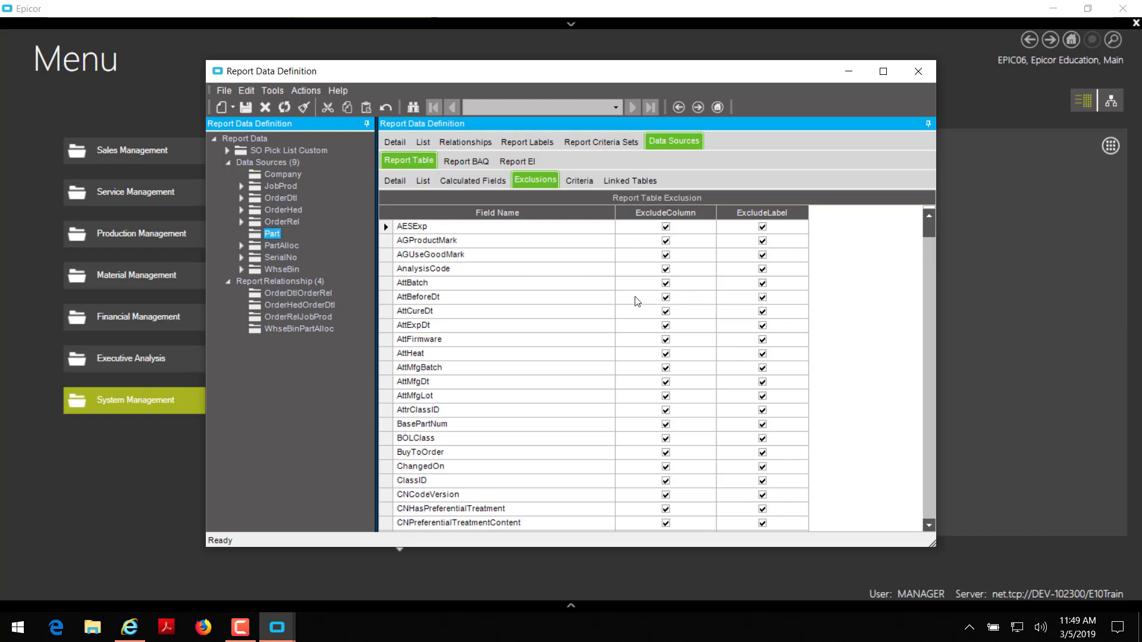
scroll(646, 364, down, 12)
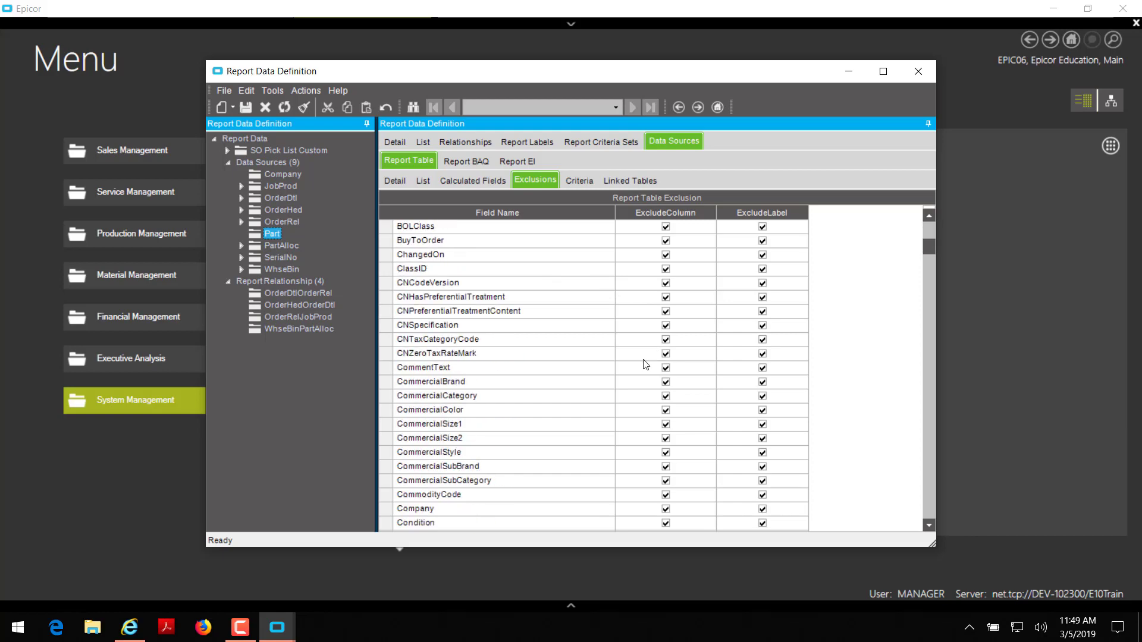
scroll(647, 364, down, 20)
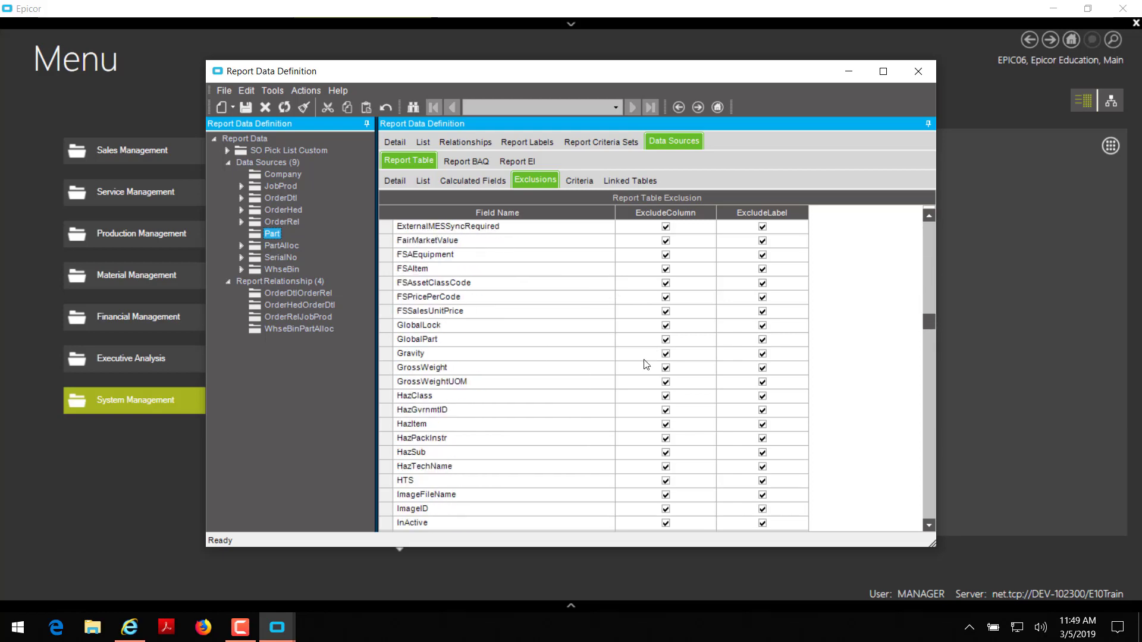
scroll(647, 364, down, 20)
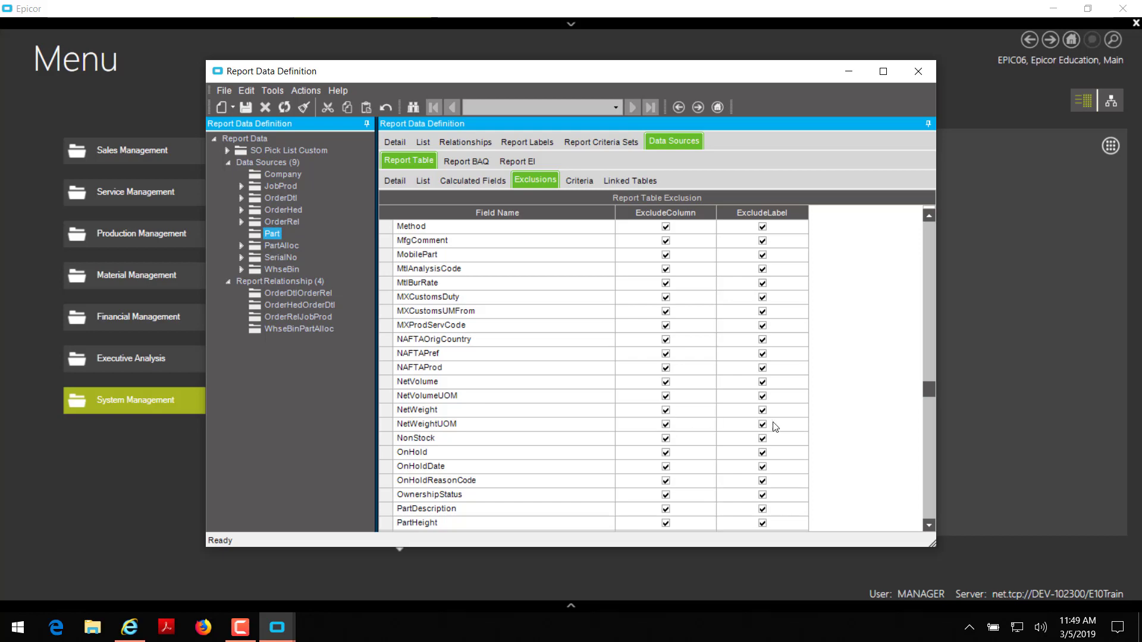
click(666, 411)
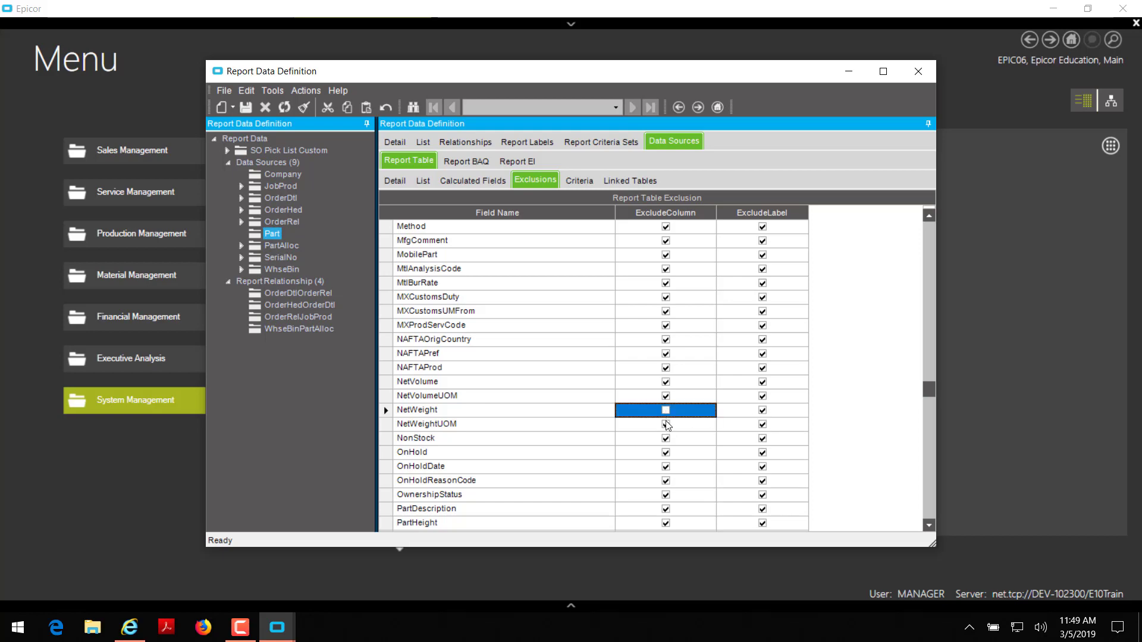
click(668, 426)
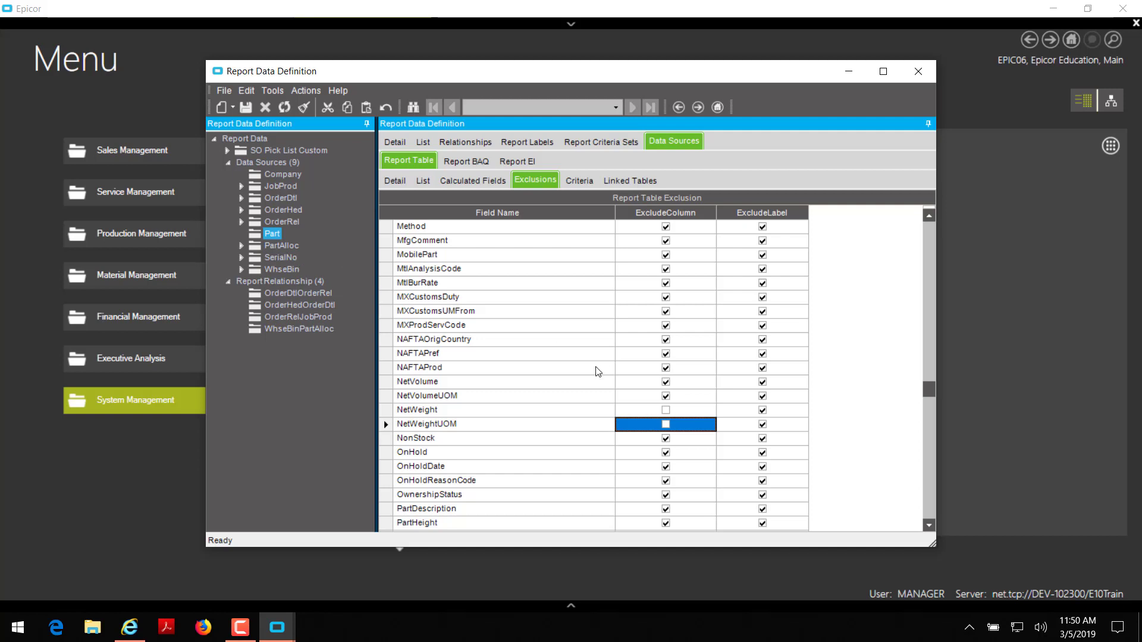
Clear ExcludeColumn for the Company field in the Part table's exclusions.
scroll(618, 415, up, 20)
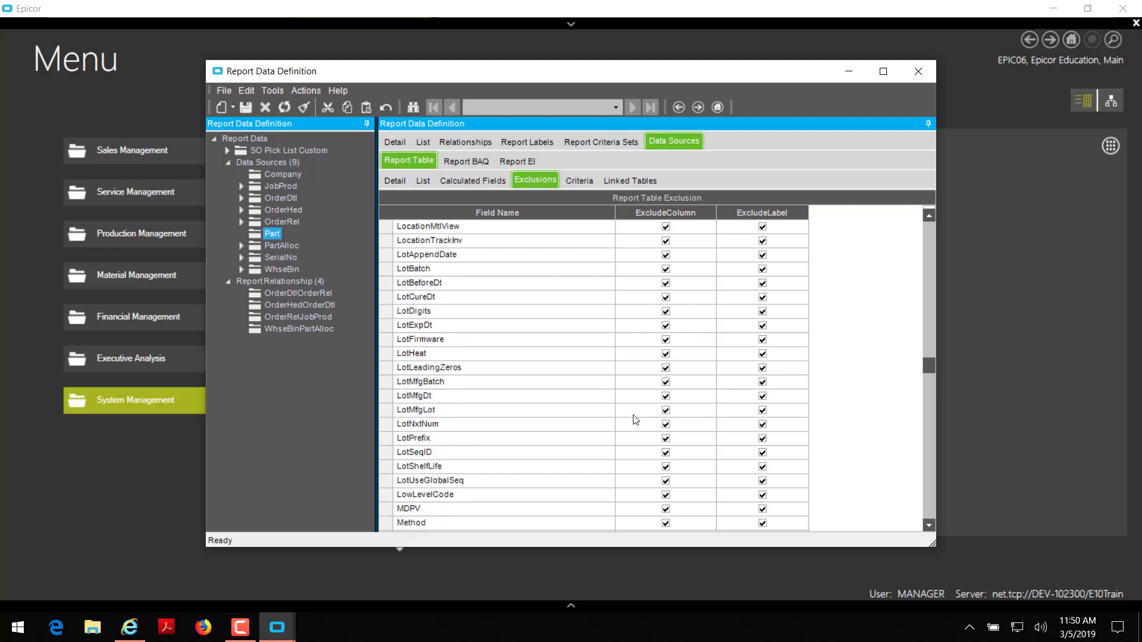
scroll(635, 419, up, 20)
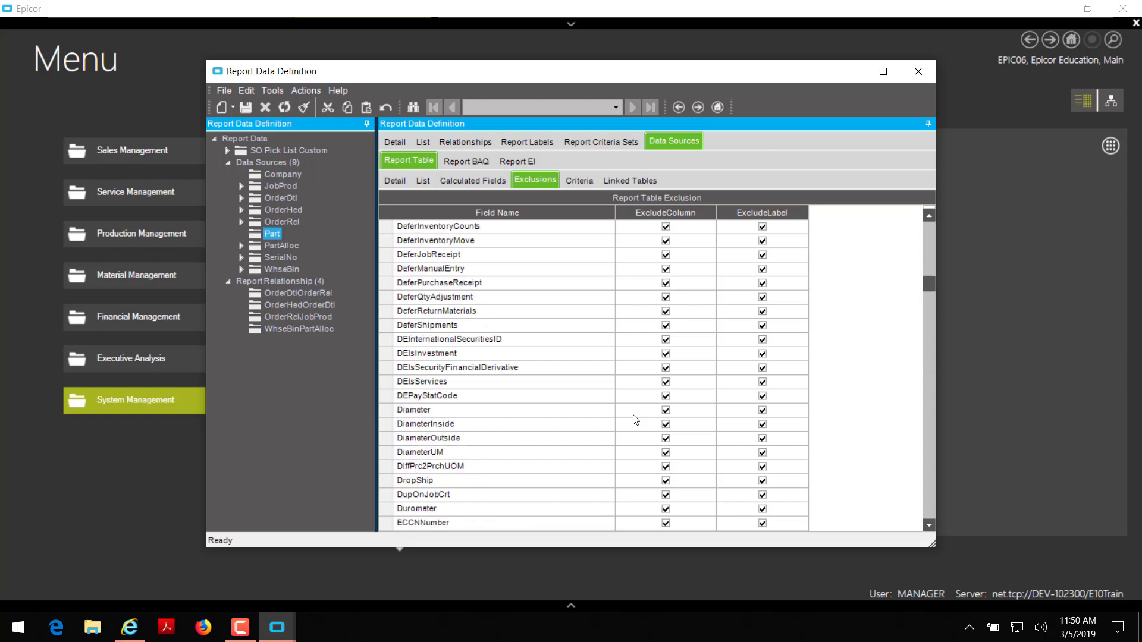
scroll(635, 420, up, 20)
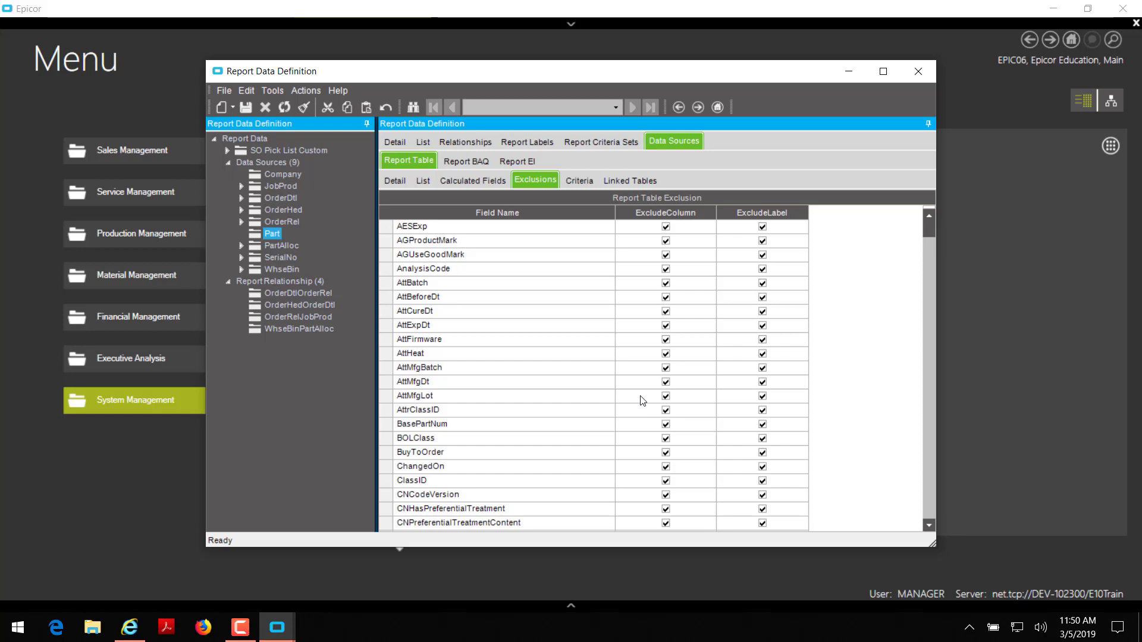
scroll(632, 382, down, 6)
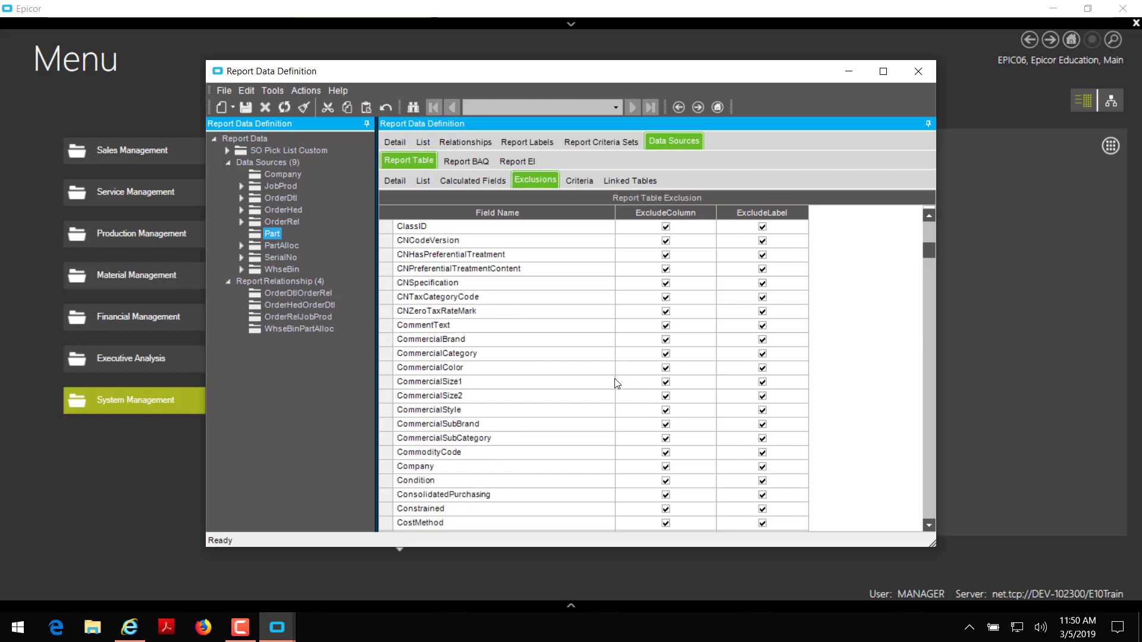
scroll(617, 383, down, 1)
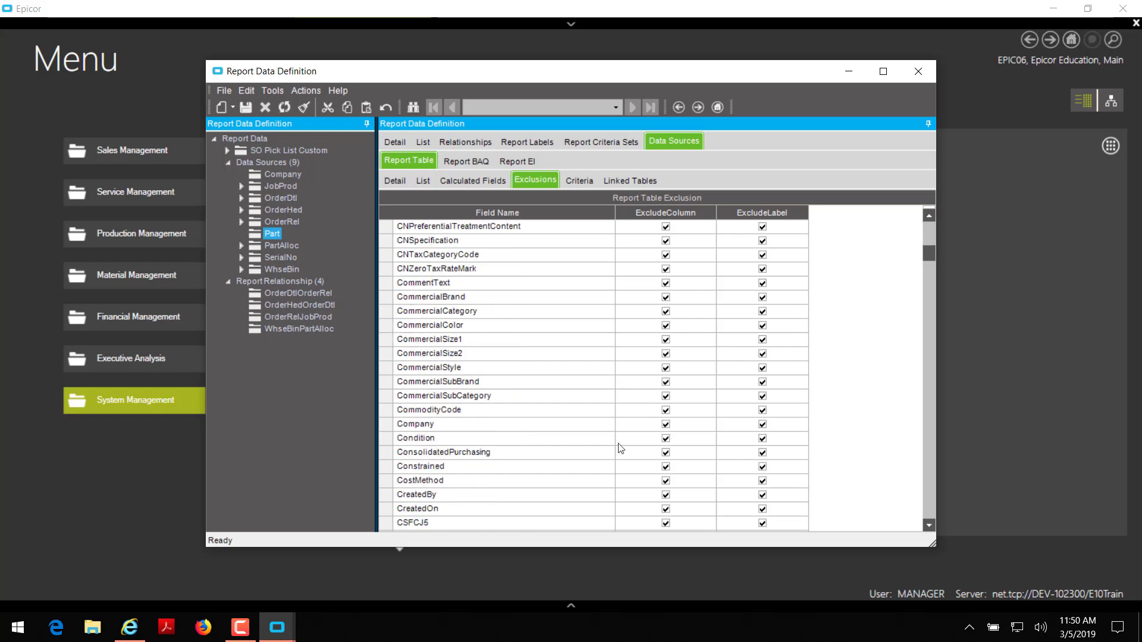
click(384, 424)
click(666, 425)
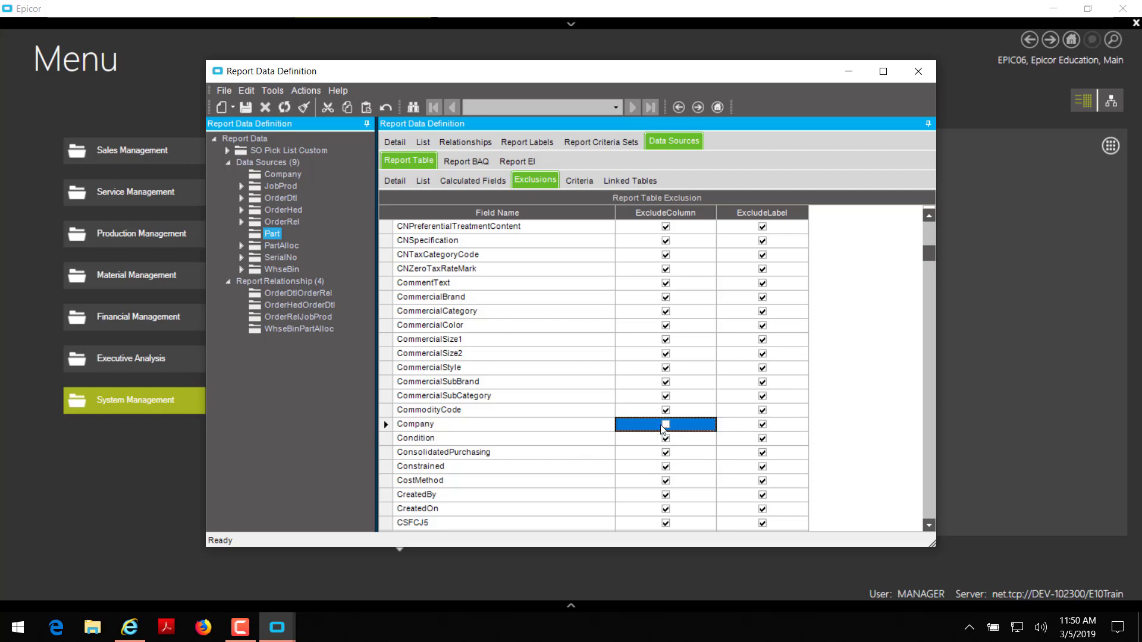
Clear ExcludeColumn for the PartNum field in the Part table's exclusions and save the report definition.
scroll(535, 424, down, 6)
scroll(537, 420, down, 18)
scroll(537, 421, down, 16)
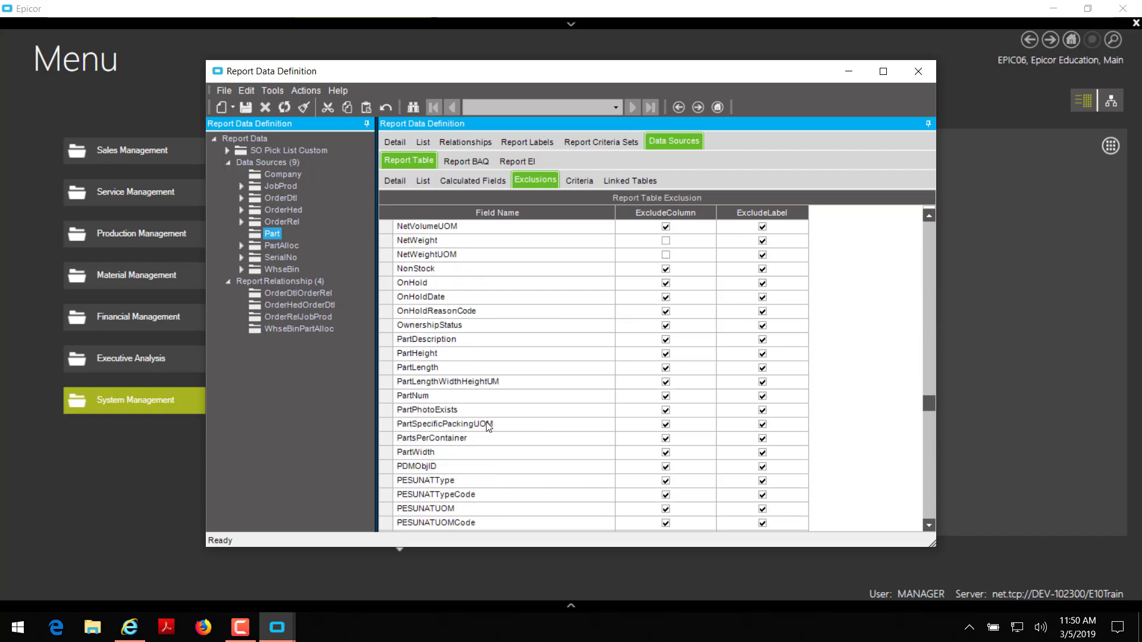
click(398, 397)
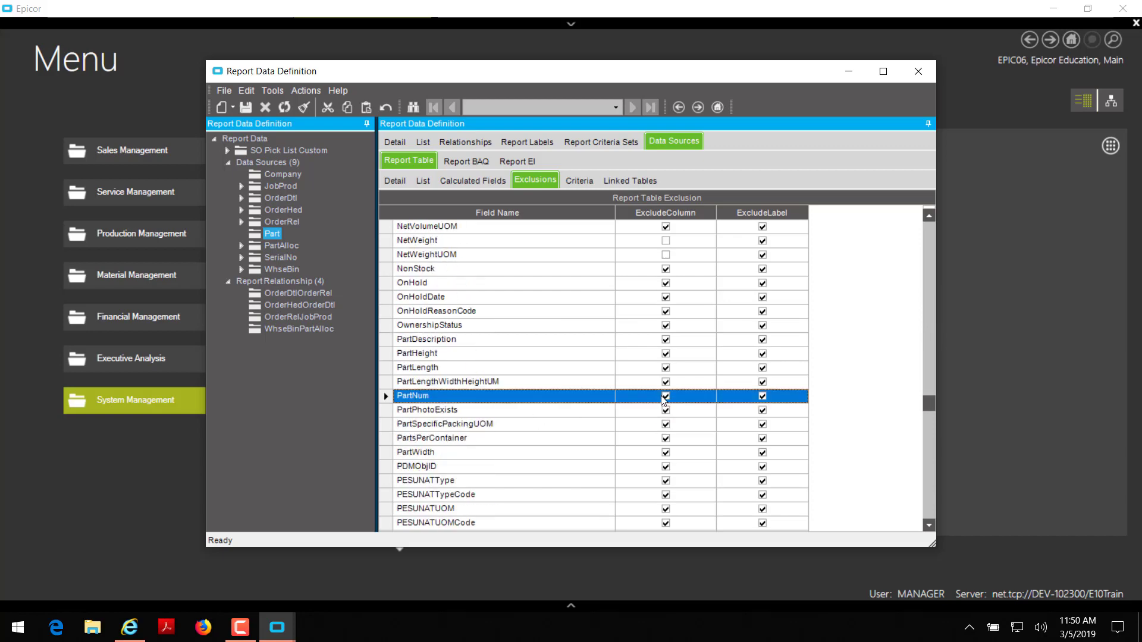
click(666, 396)
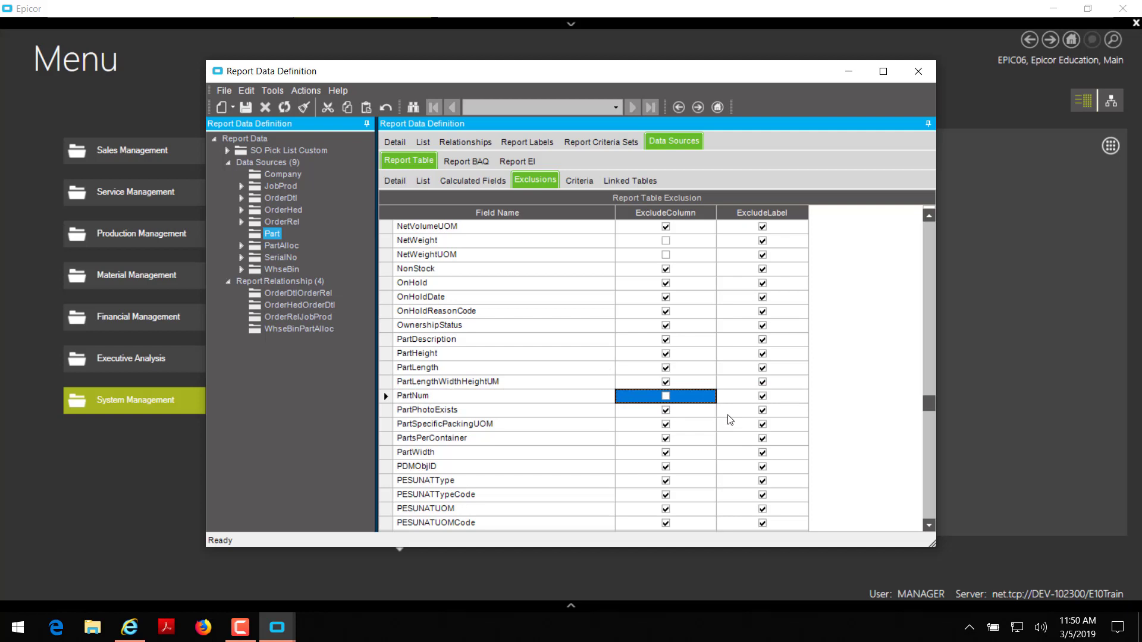
click(250, 108)
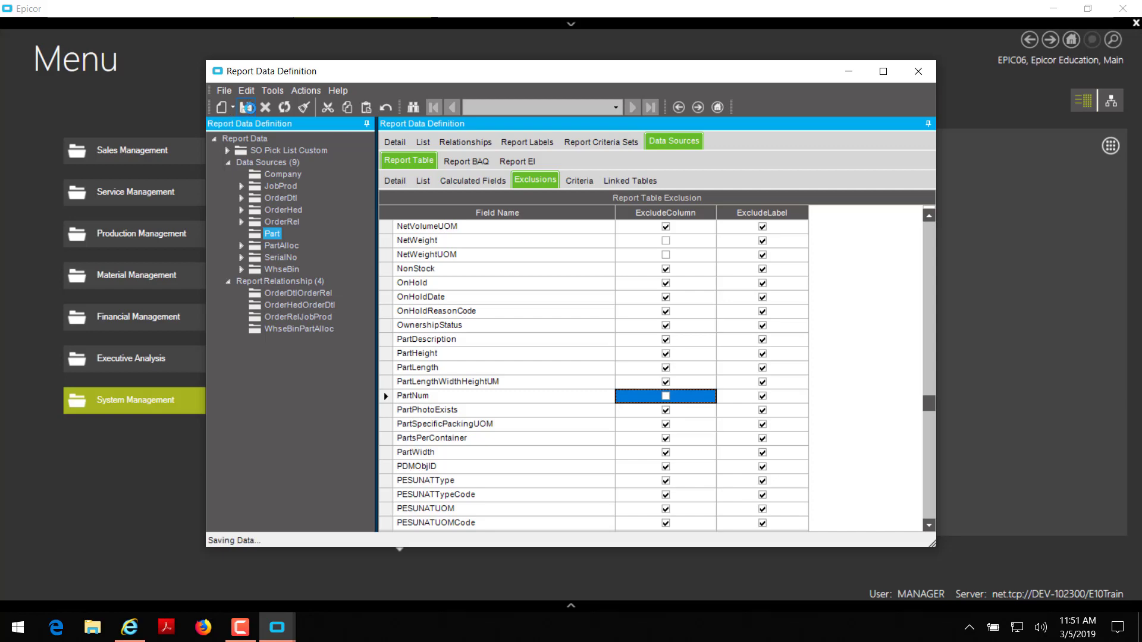
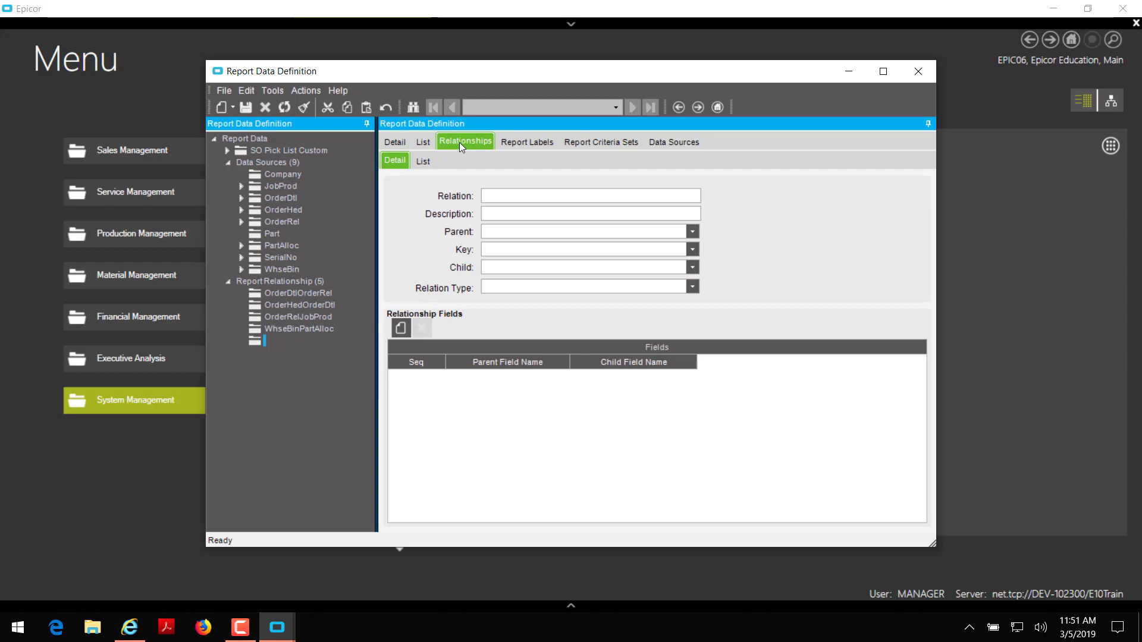
Name the new relationship OrderDtlPart and describe it as "OrderDtl to Part Relationship".
click(534, 197)
text(OrderDtlPart)
key(Tab)
text(Order Dtl to Par)
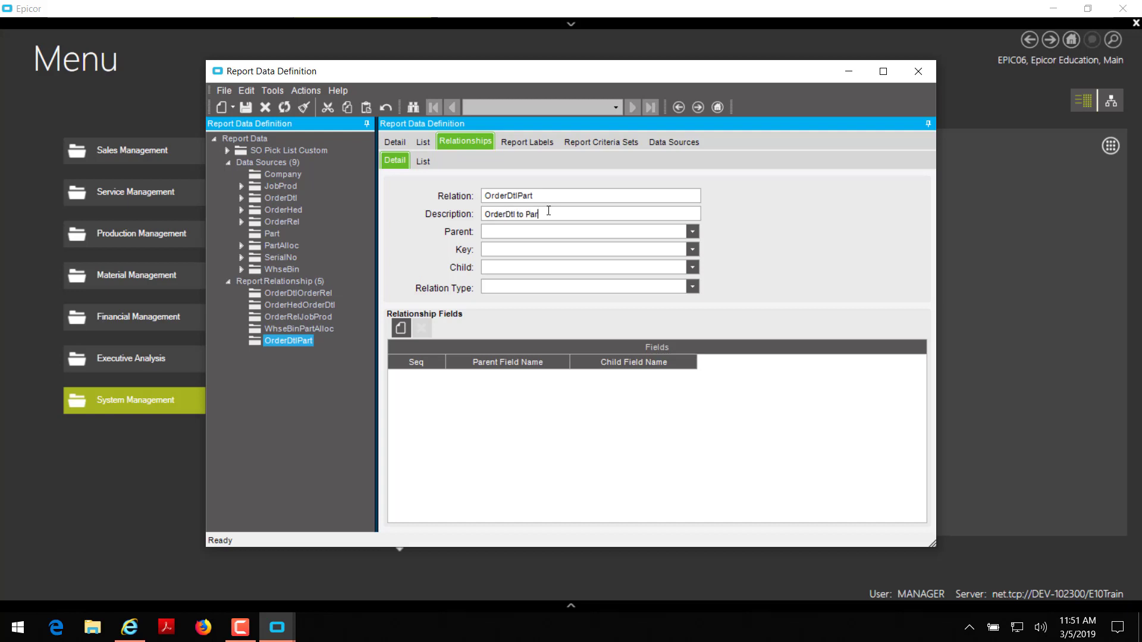
text(t Relationship)
Set the OrderDtlPart relationship's parent table to OrderDtl and its key to PK_OrderDtl.
click(692, 231)
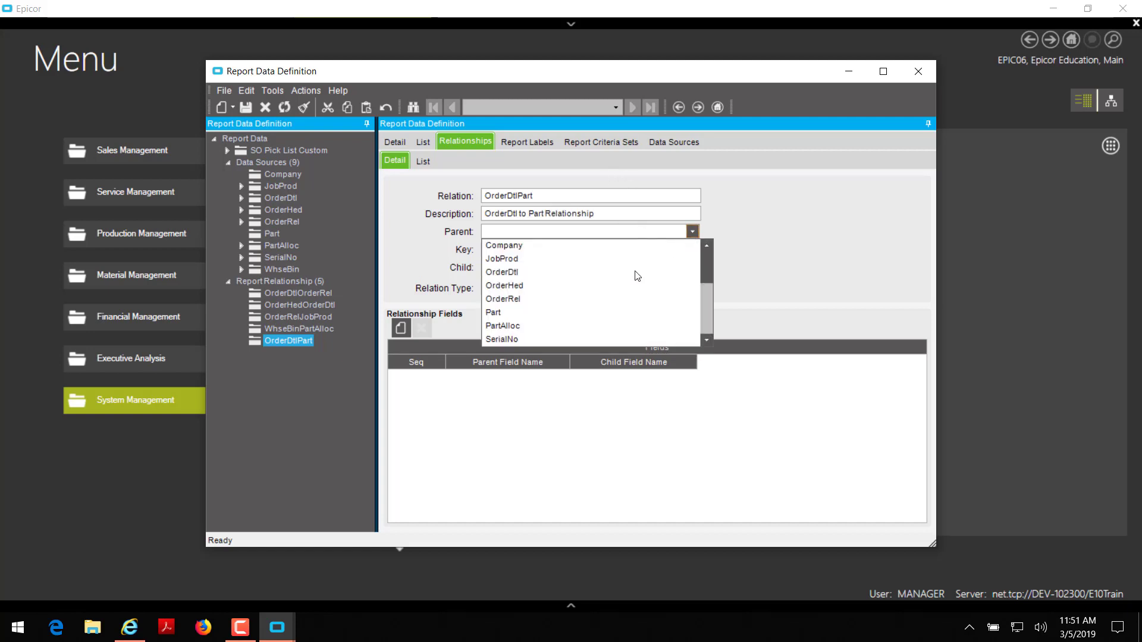
click(520, 273)
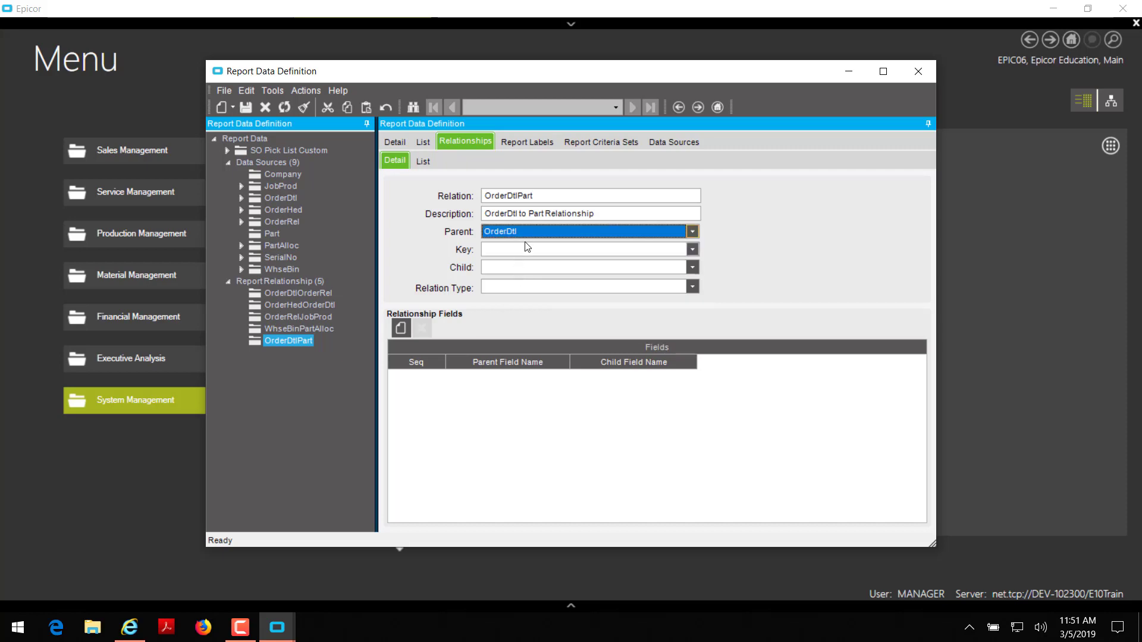
click(694, 251)
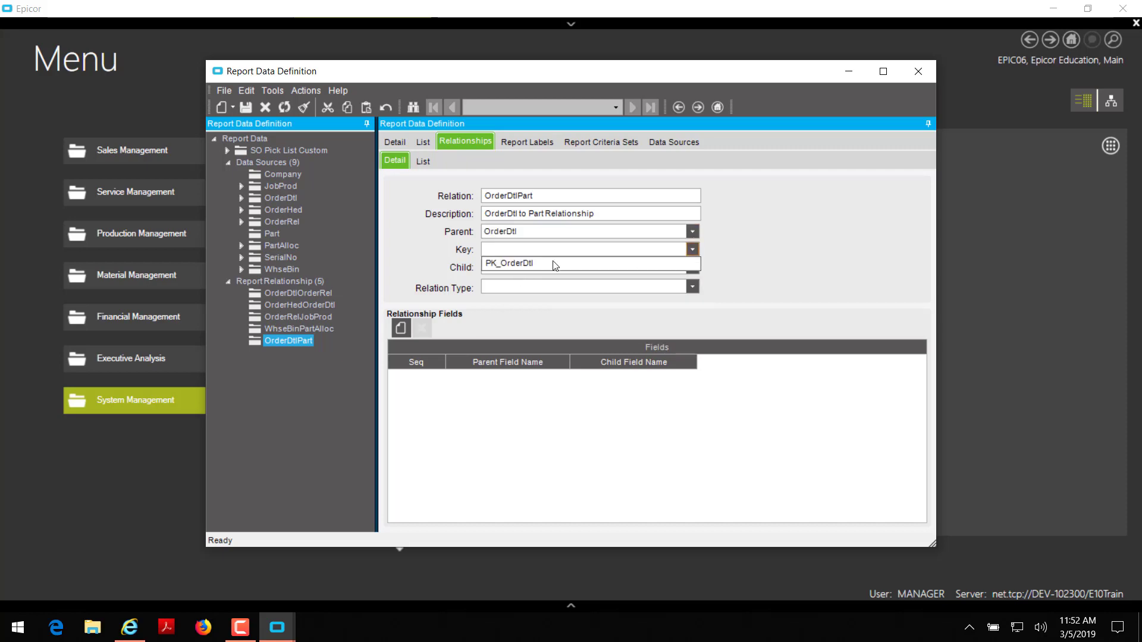
click(505, 266)
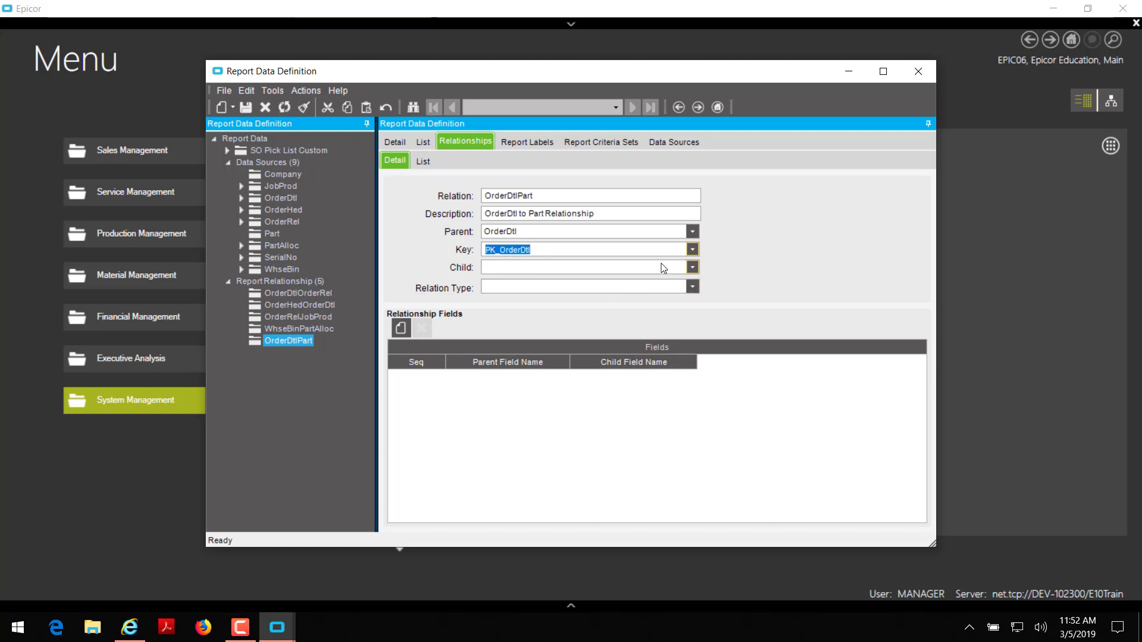
Set the relationship's child table to Part and its relation type to Output, and save it.
click(693, 268)
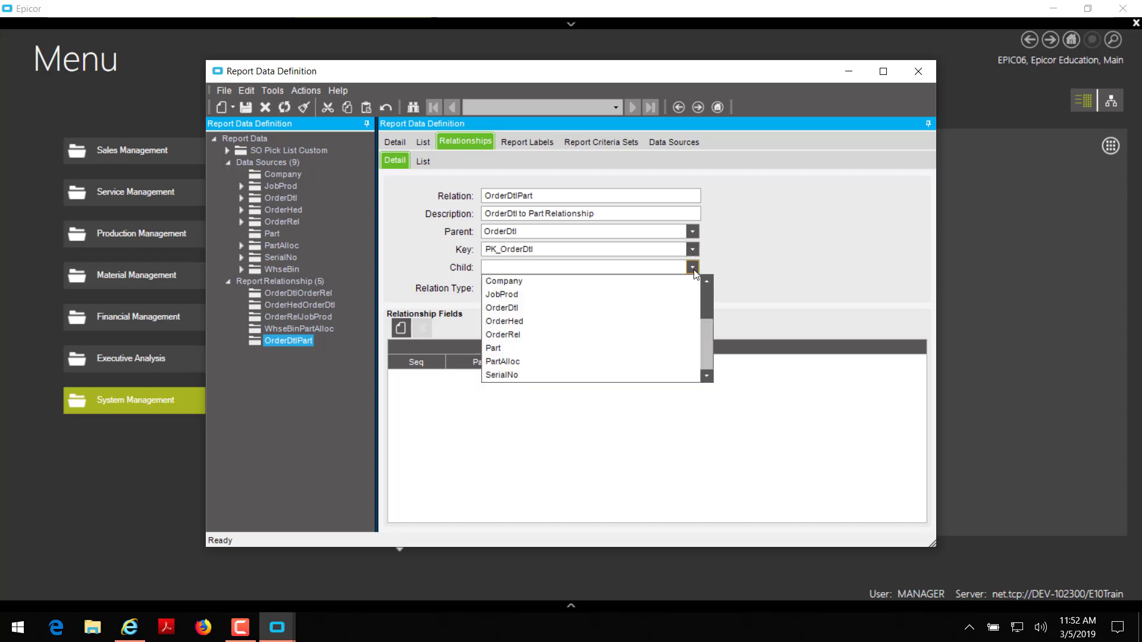
click(501, 348)
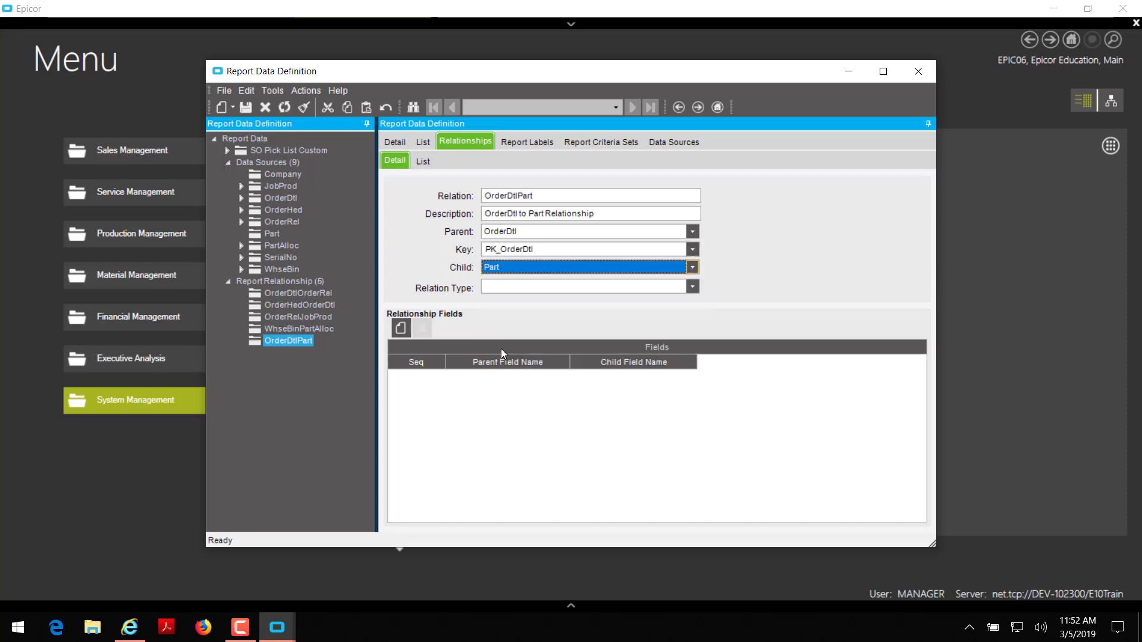
click(694, 284)
click(515, 315)
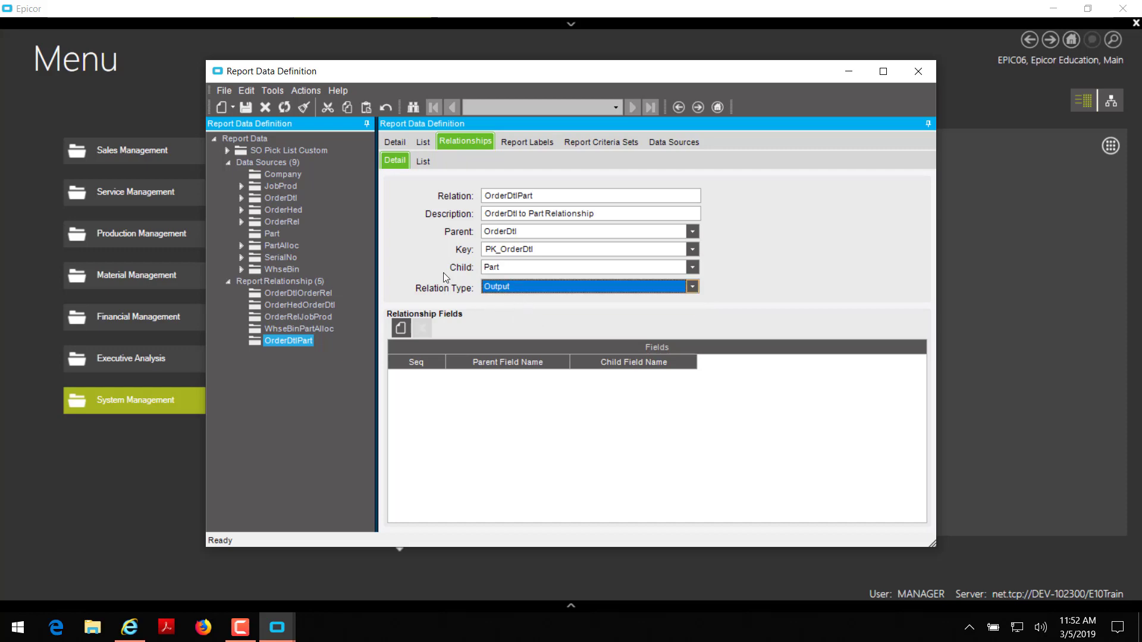
click(249, 109)
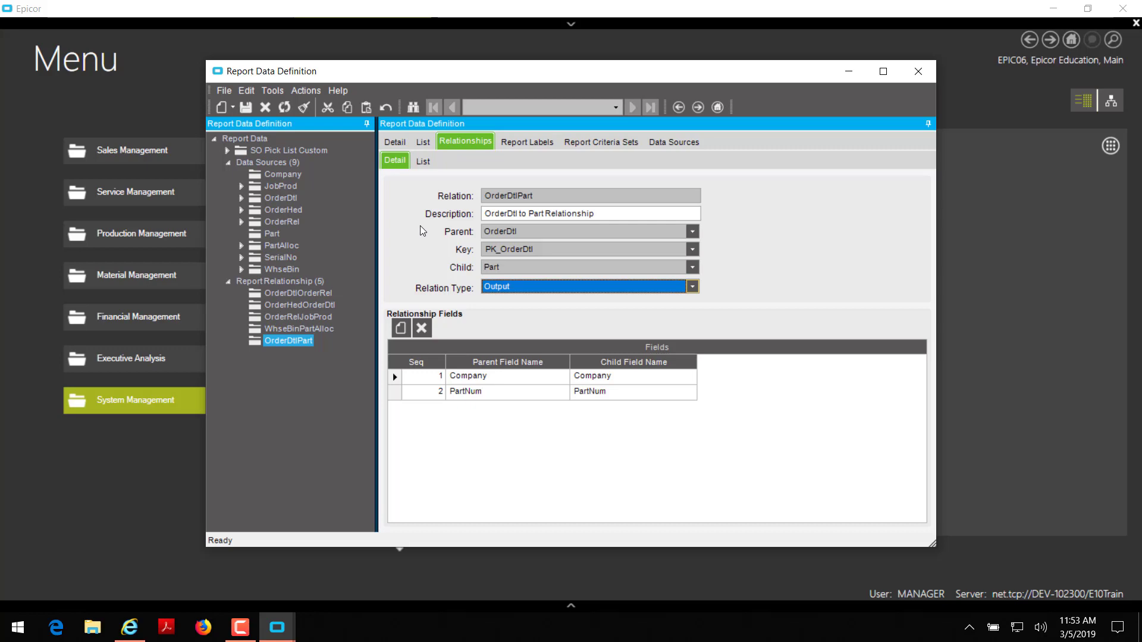
Close the report data definition and load the SOPick report in Report Style Maintenance.
click(409, 147)
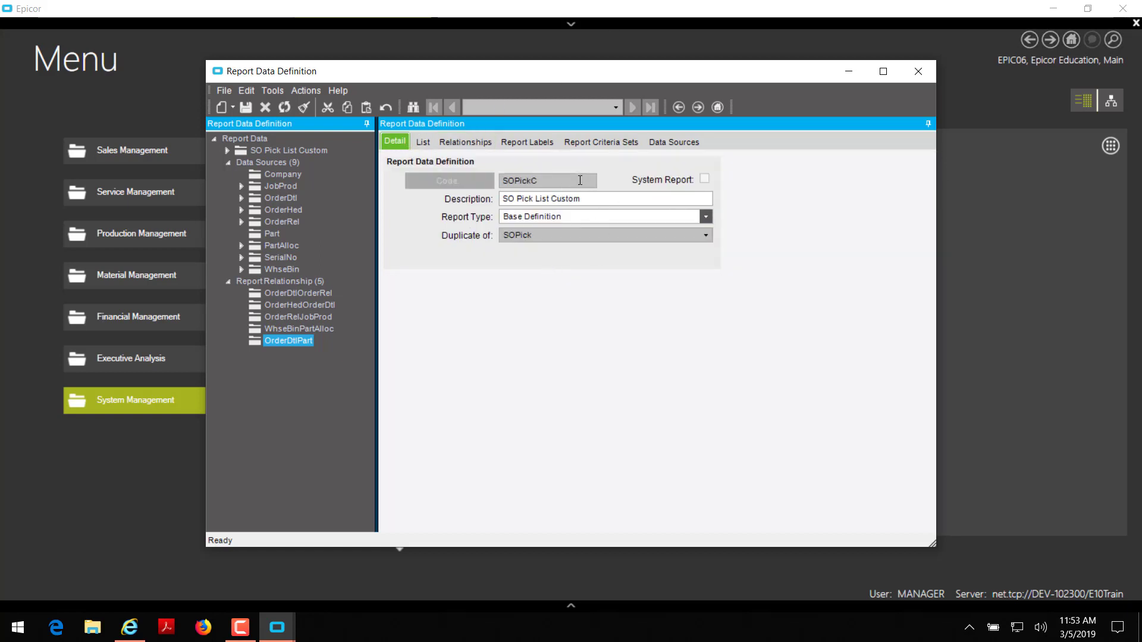
click(918, 71)
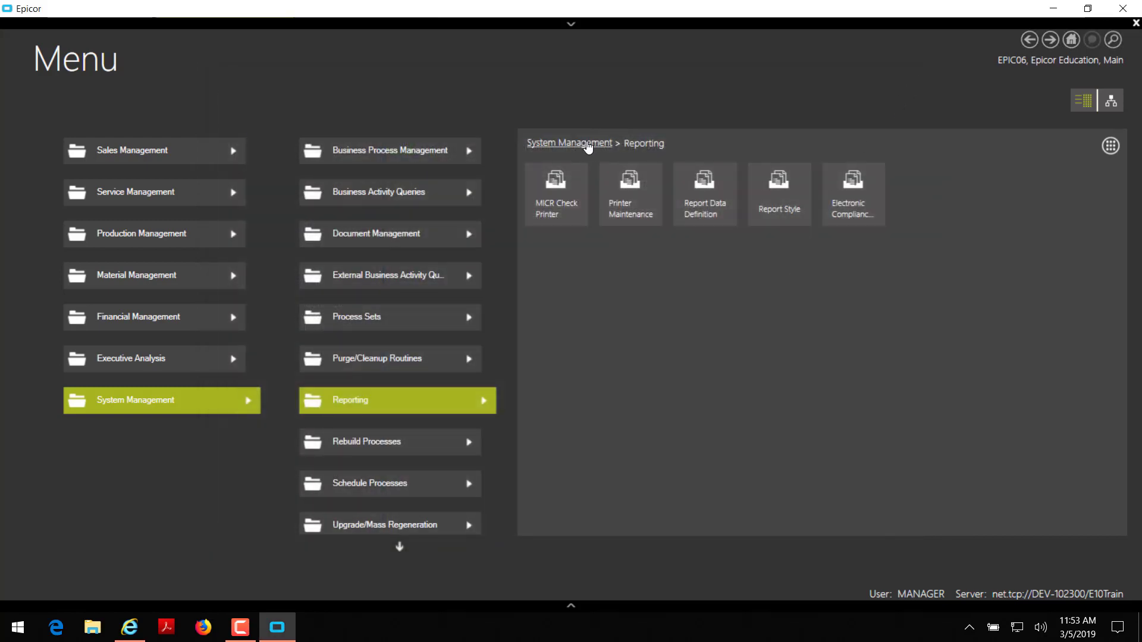
click(772, 220)
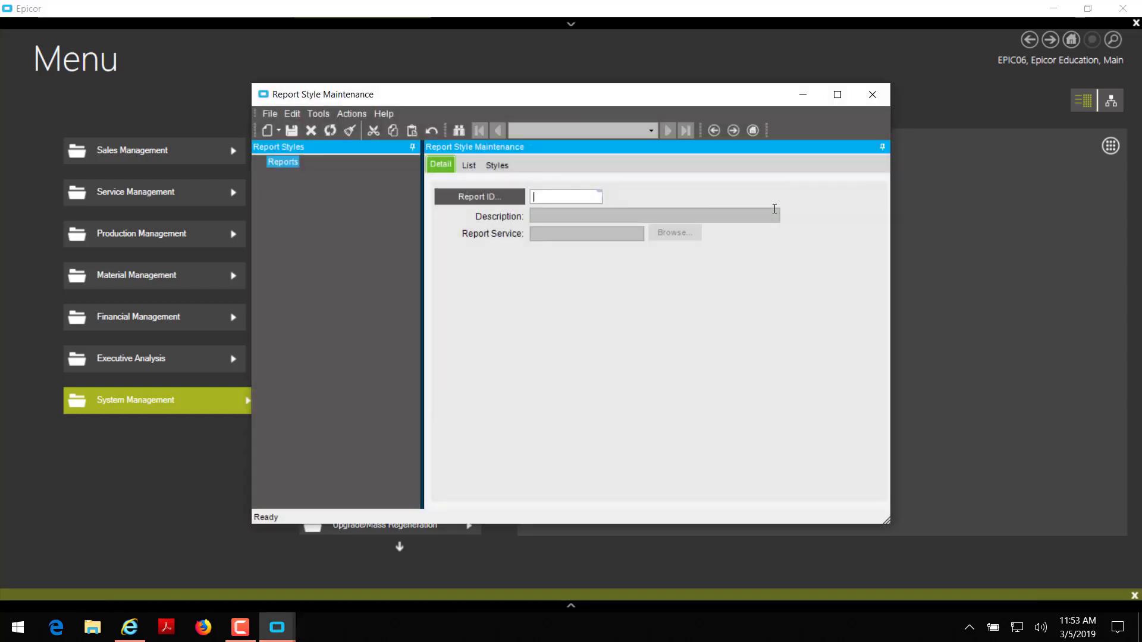
click(496, 201)
text(SOPick)
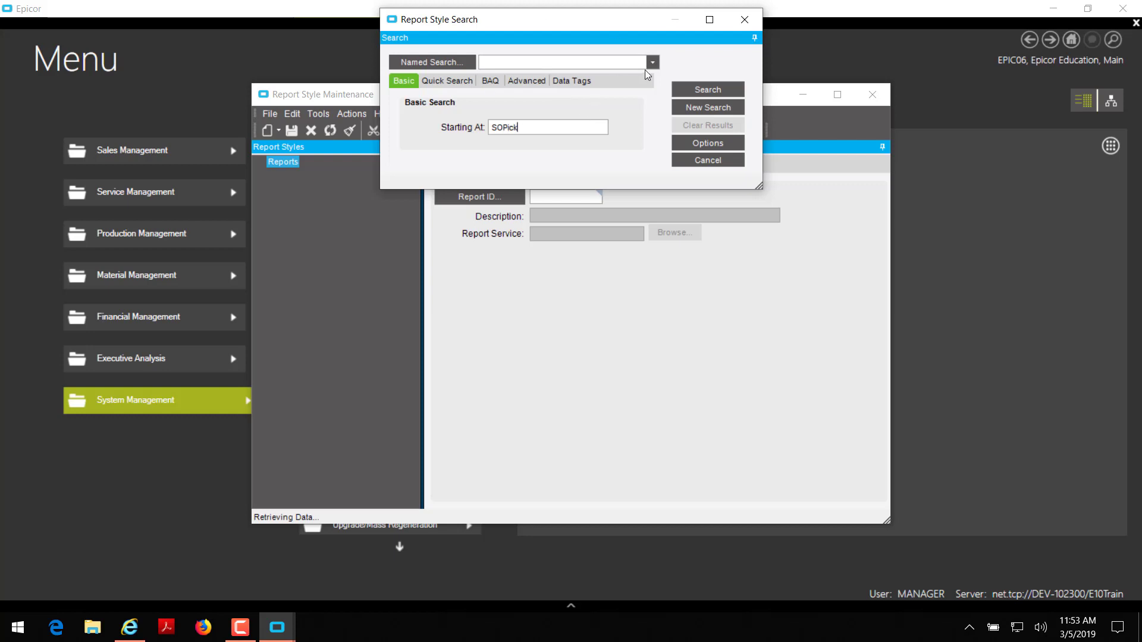
click(707, 90)
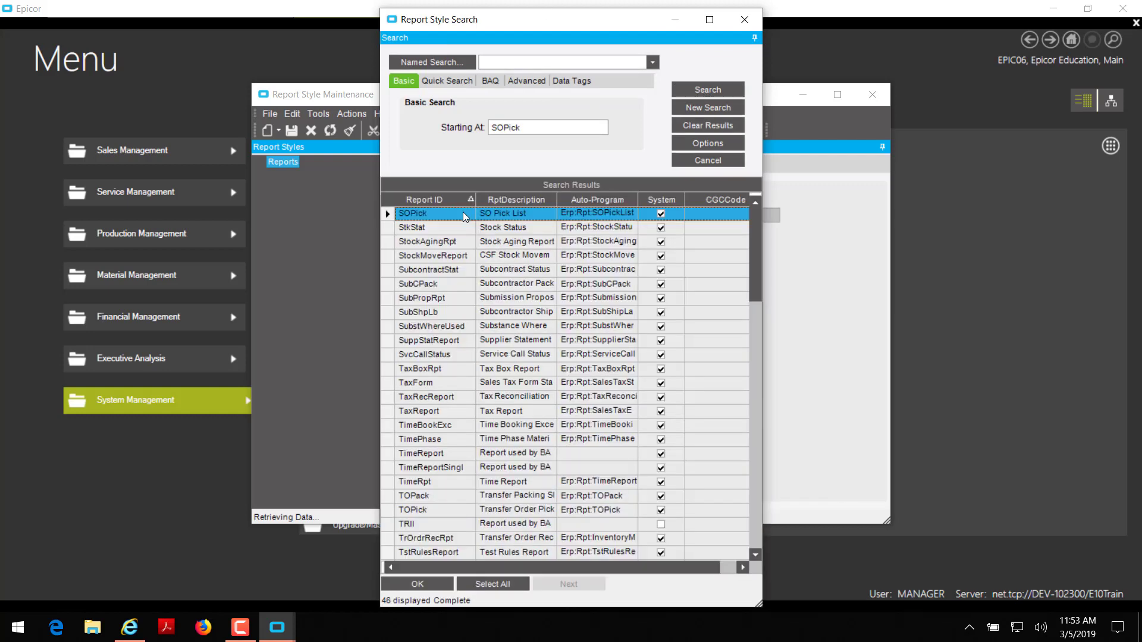
click(431, 584)
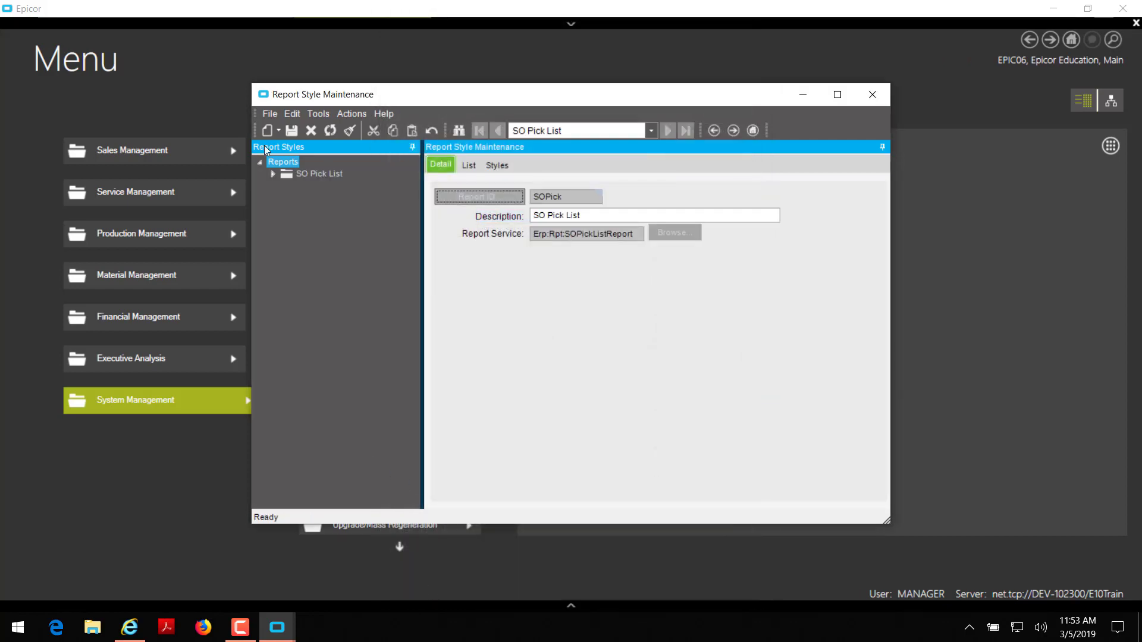
Open the style details of the SO Pick List's Standard - SSRS report style.
click(273, 174)
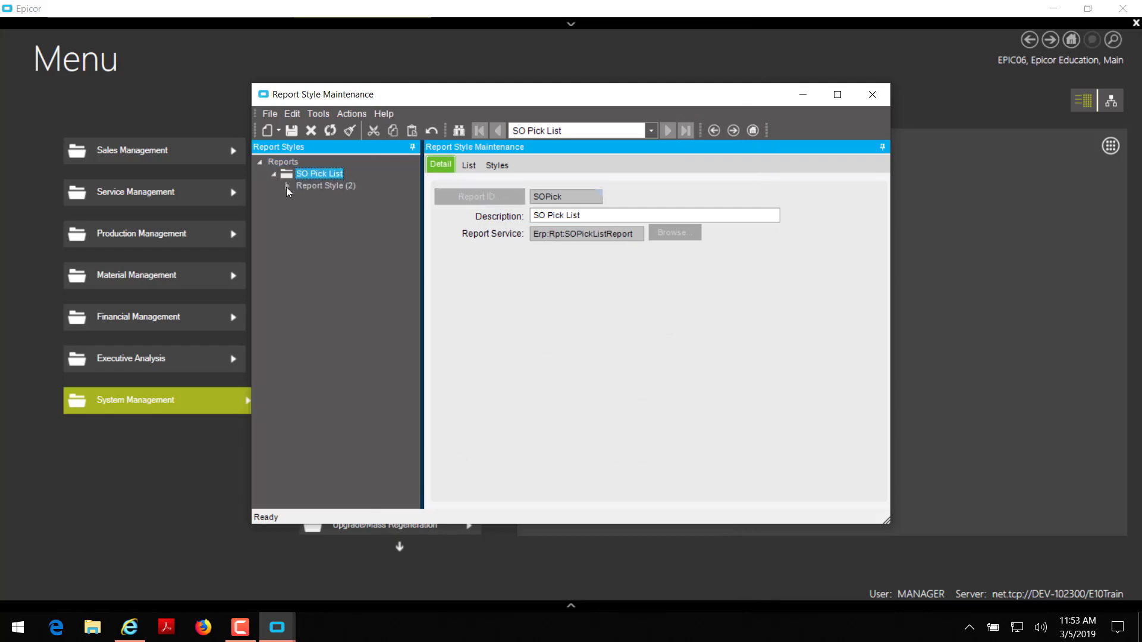
click(287, 186)
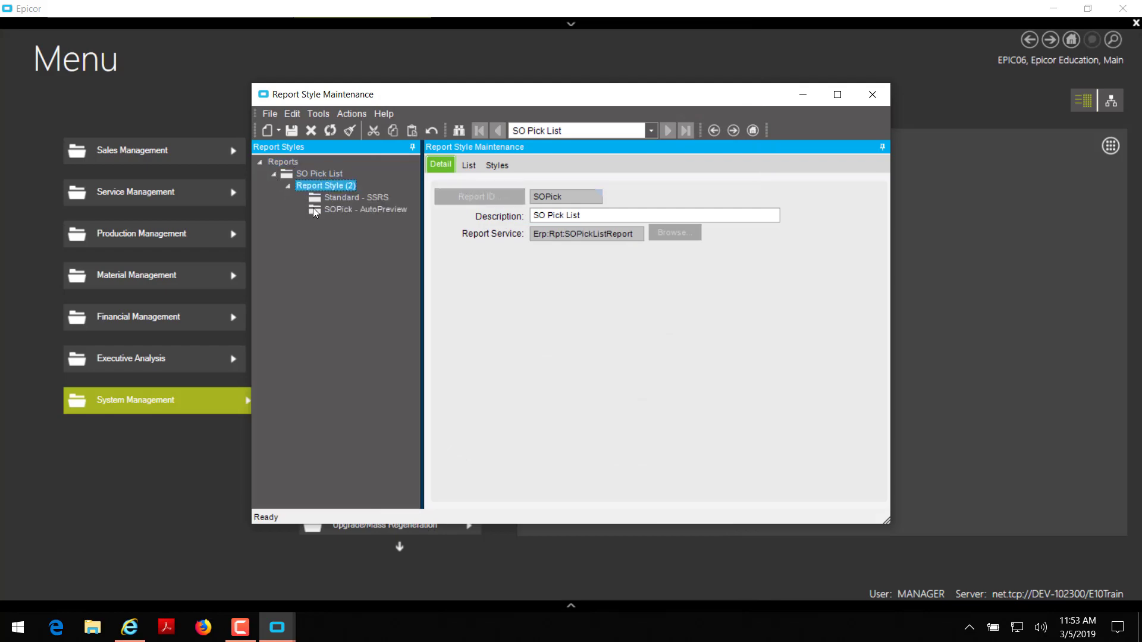
click(376, 199)
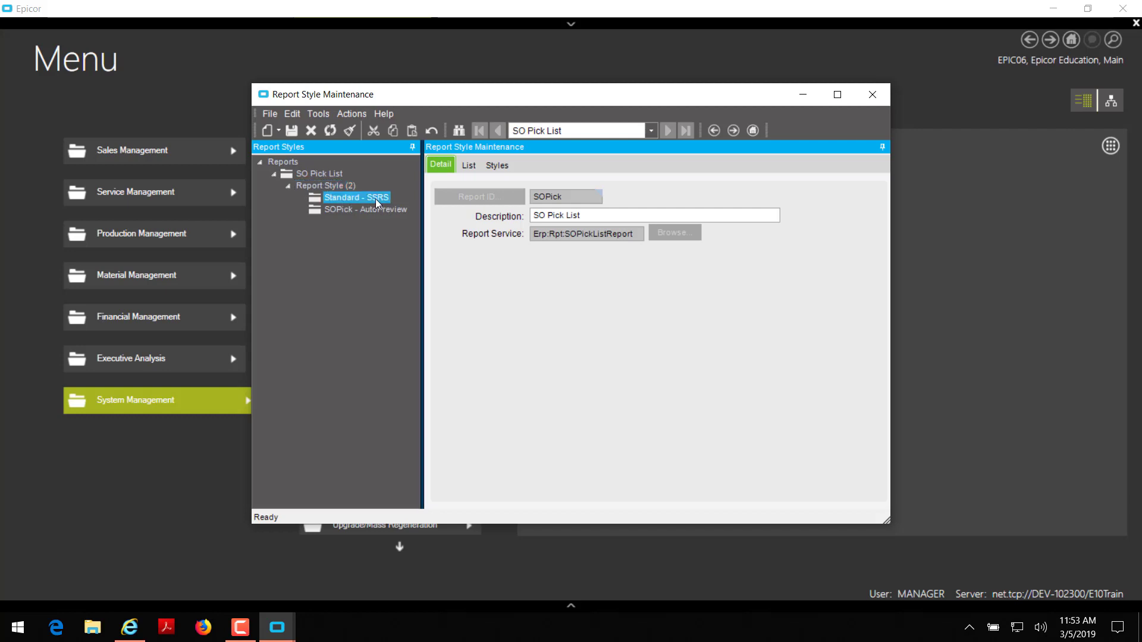
click(498, 170)
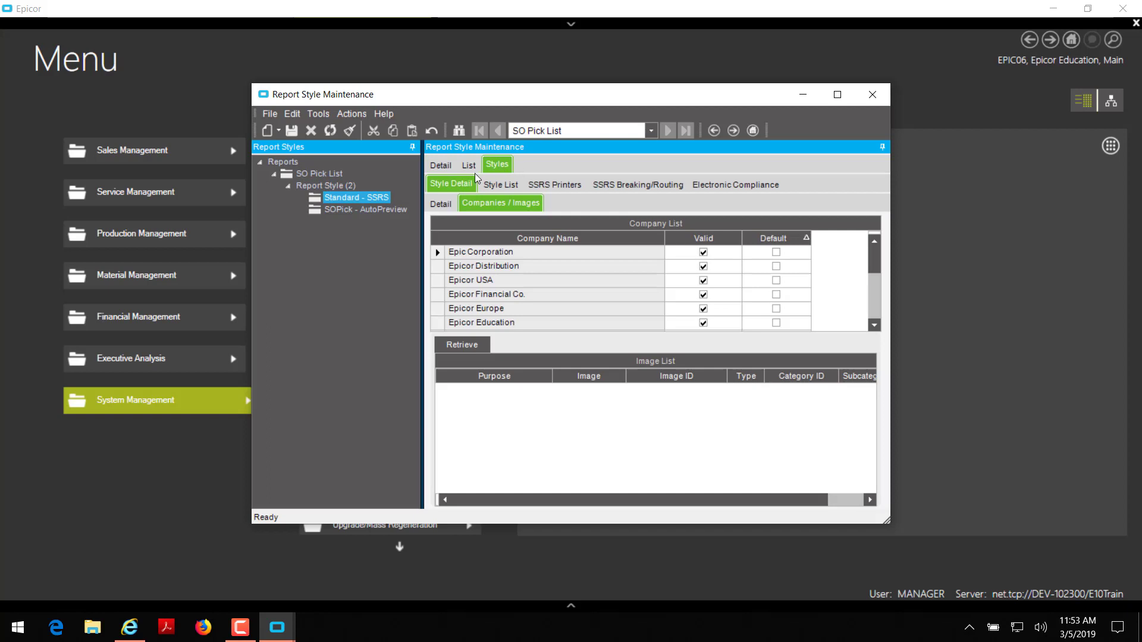
click(451, 203)
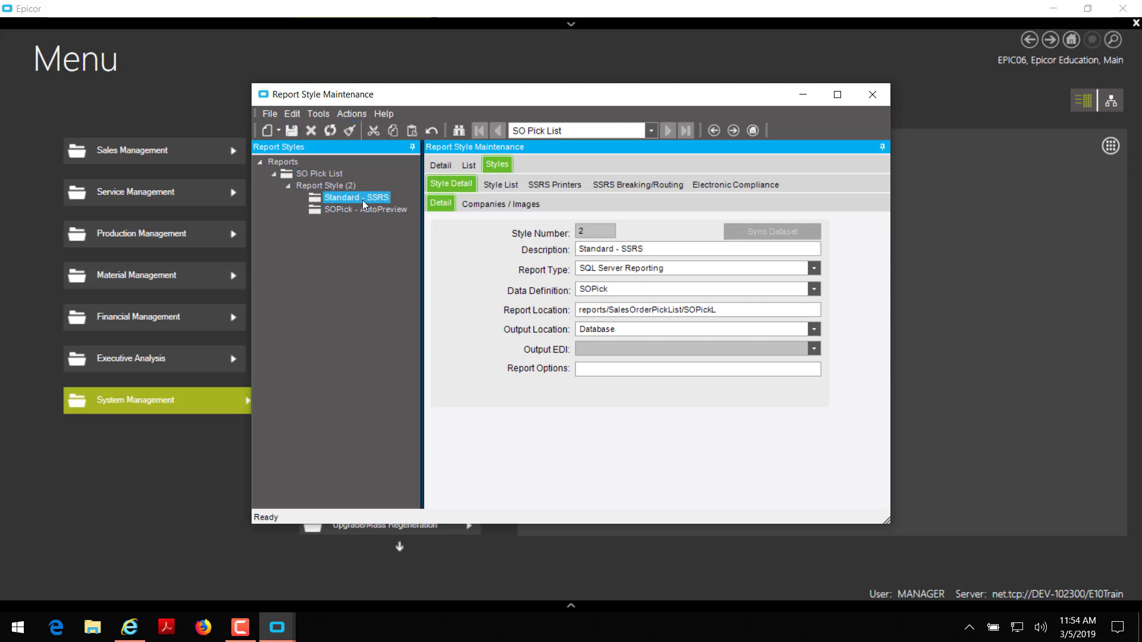
Copy the Standard - SSRS report style into the SalesOrderPickList folder within CustomReports.
click(358, 115)
click(349, 129)
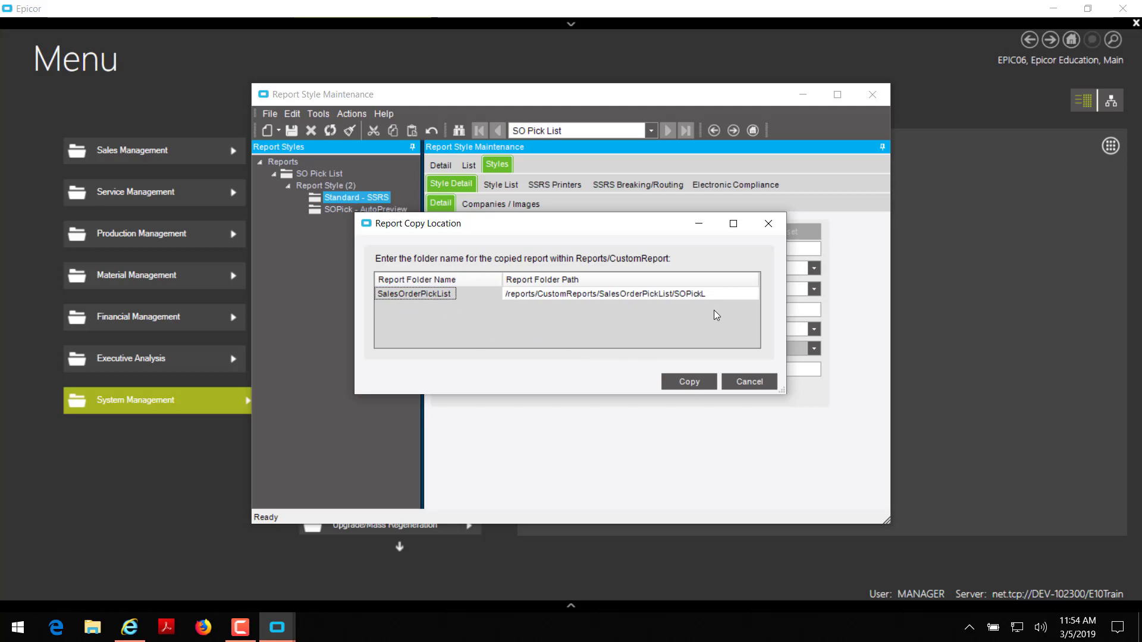
click(686, 380)
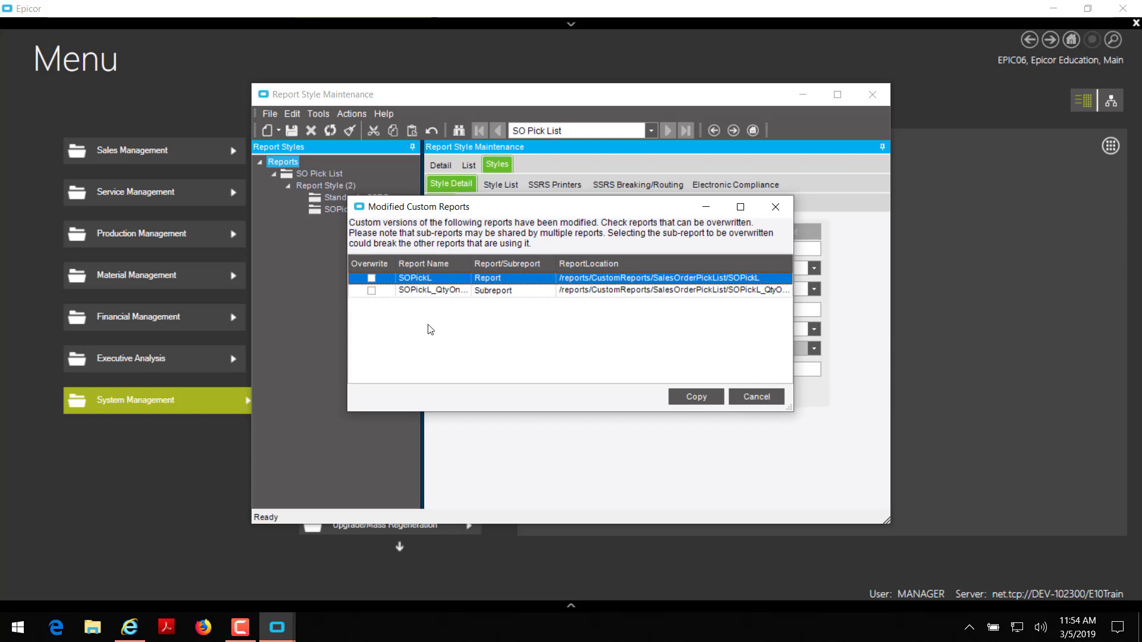
Allow overwriting of the modified custom report SOPickL and subreport SOPickL_QtyOnhand, and complete the style copy.
drag(472, 265, 497, 266)
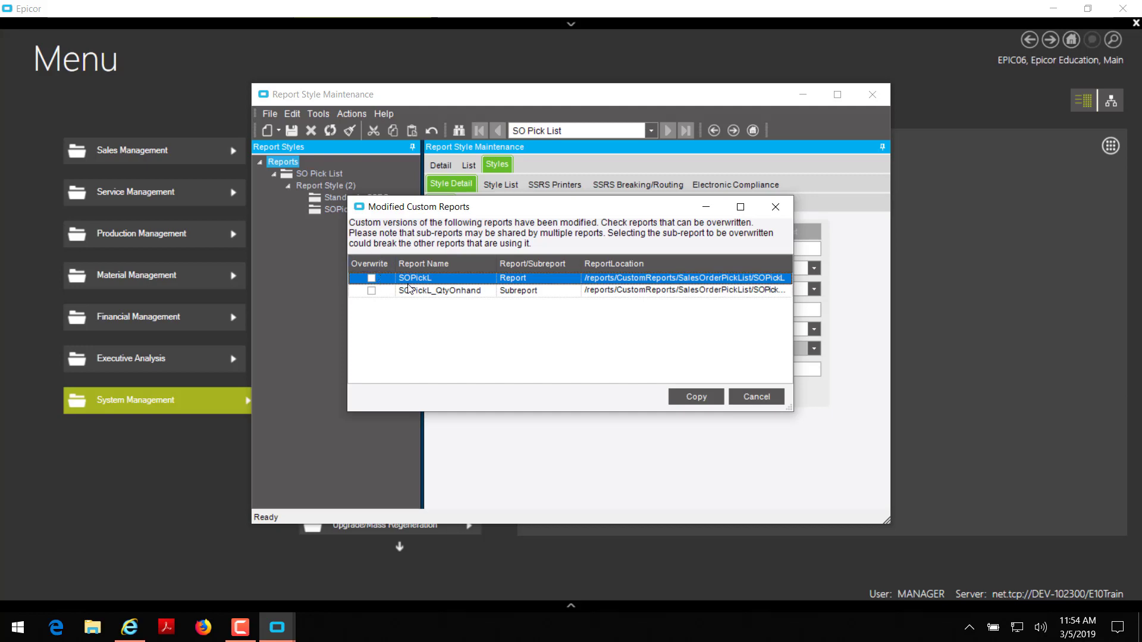
click(372, 291)
click(371, 278)
click(457, 279)
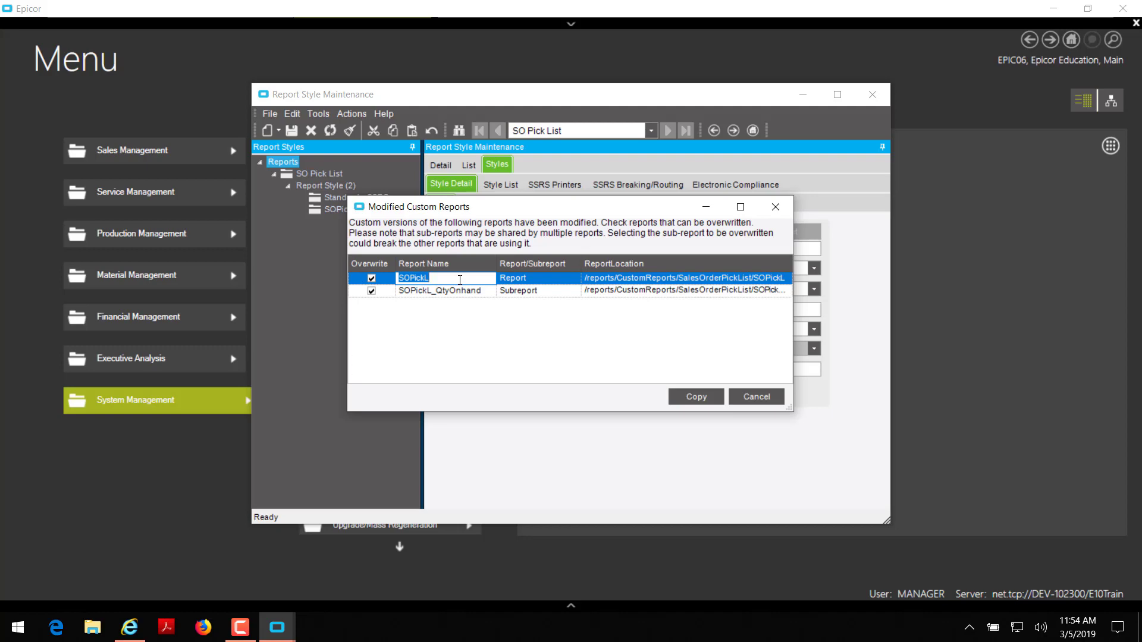
click(479, 290)
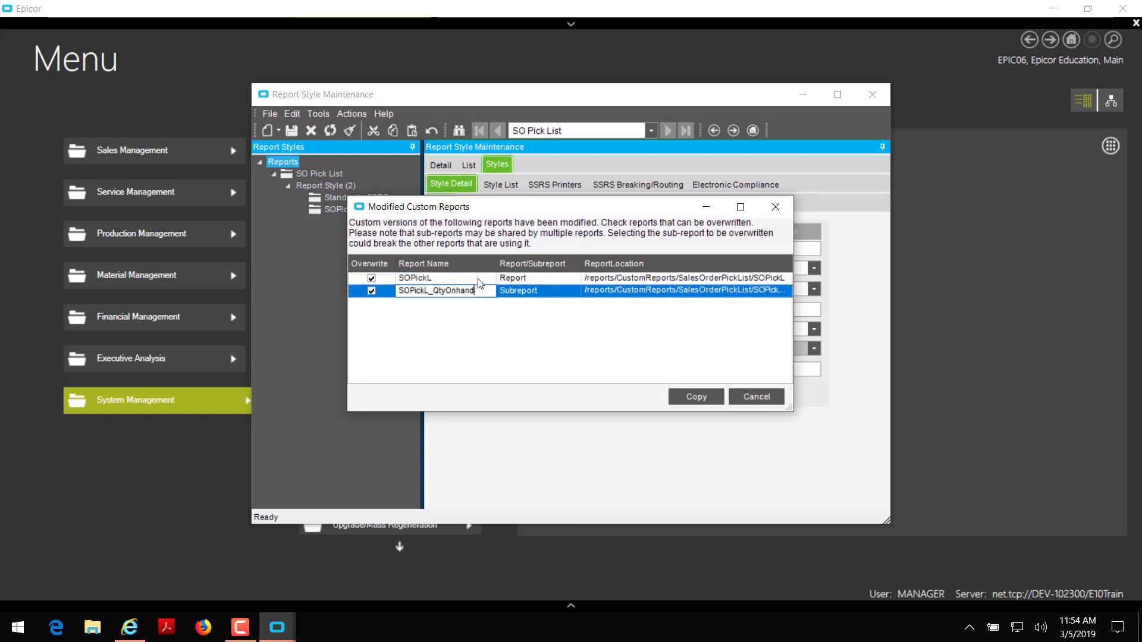
click(478, 280)
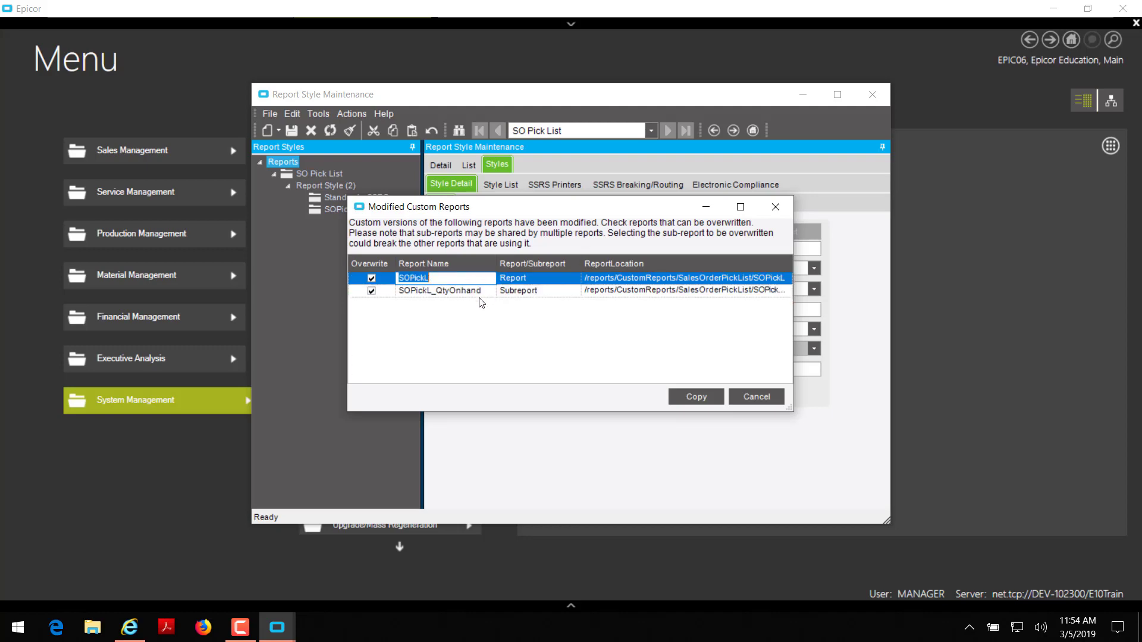
click(696, 397)
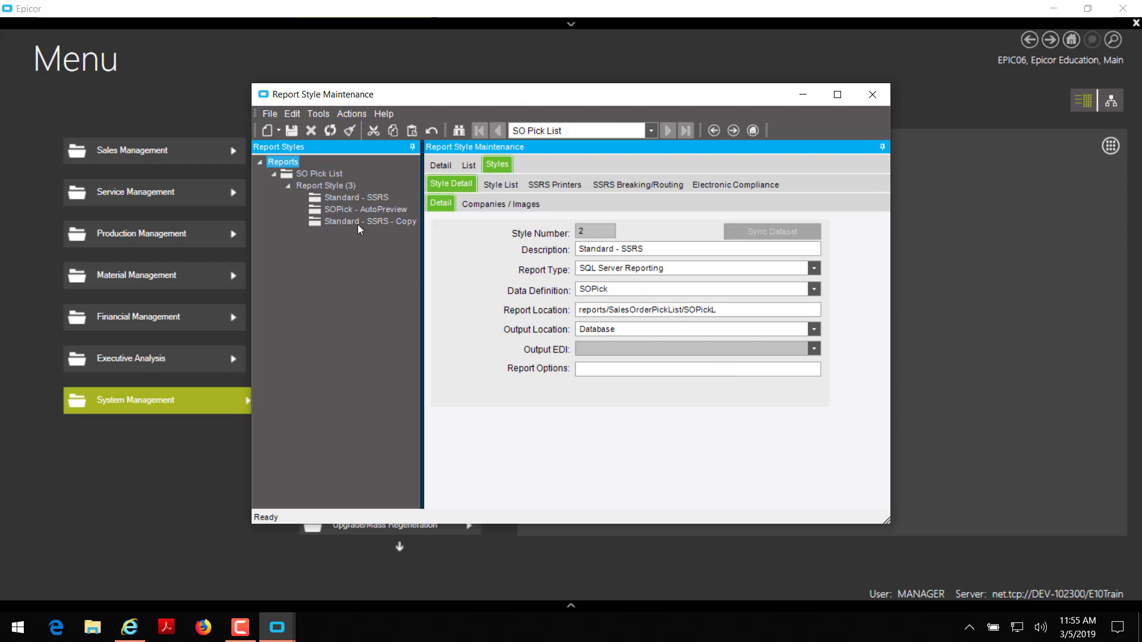
Change the copied style's description to "SO Pick List with Part Weight" and save it.
click(395, 223)
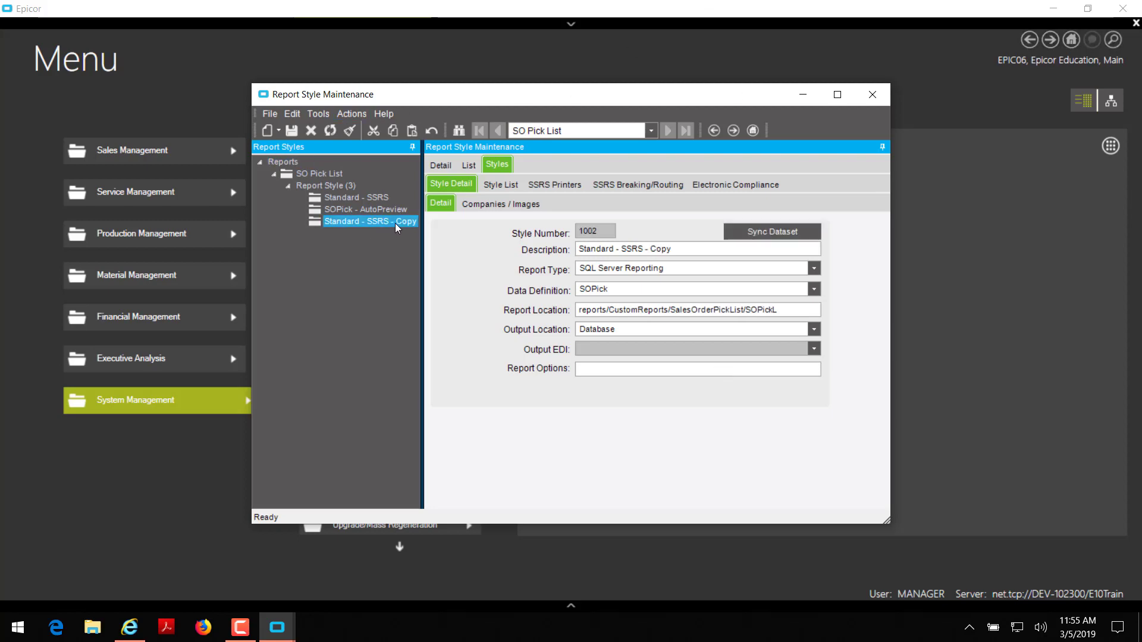
click(681, 248)
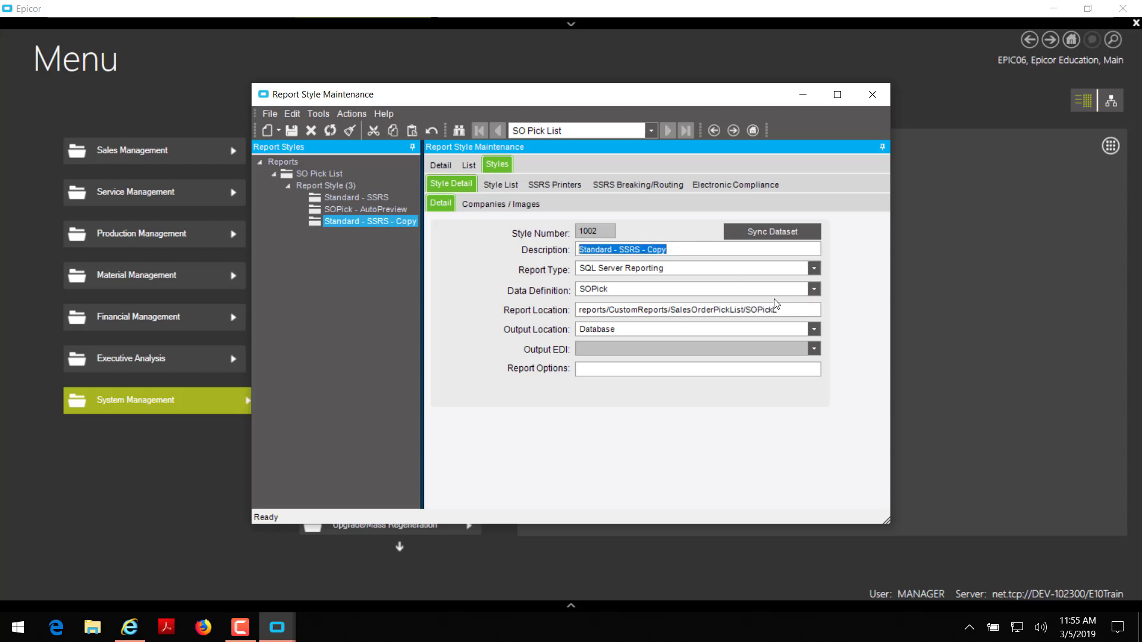
text(SO)
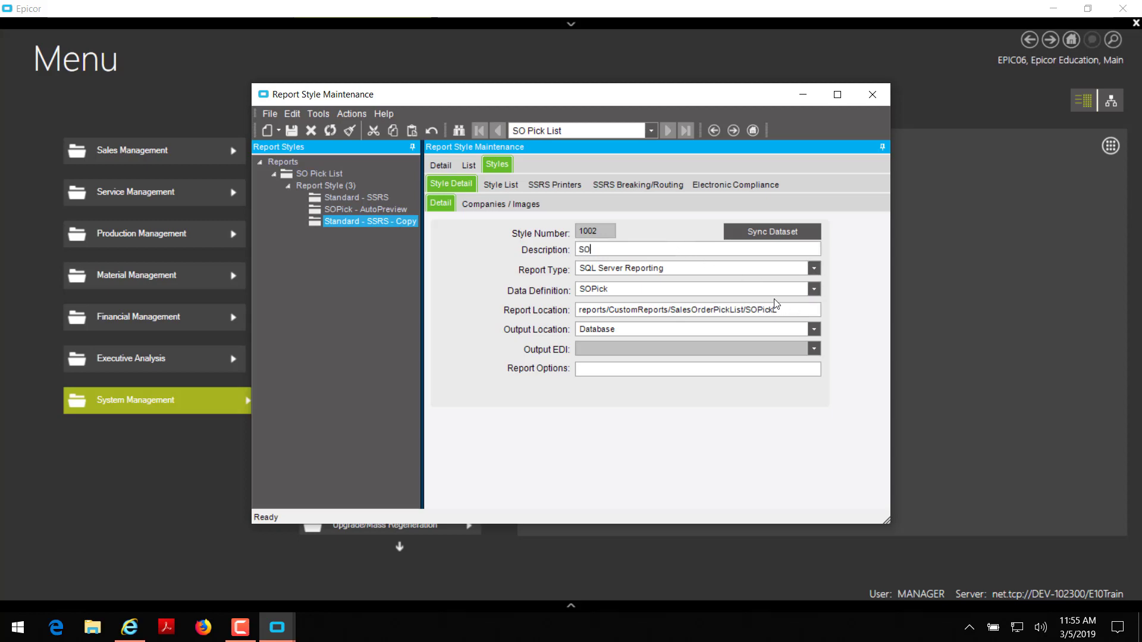
text( Pick List with Part Weigh)
key(BackSpace)
text(hht)
click(290, 131)
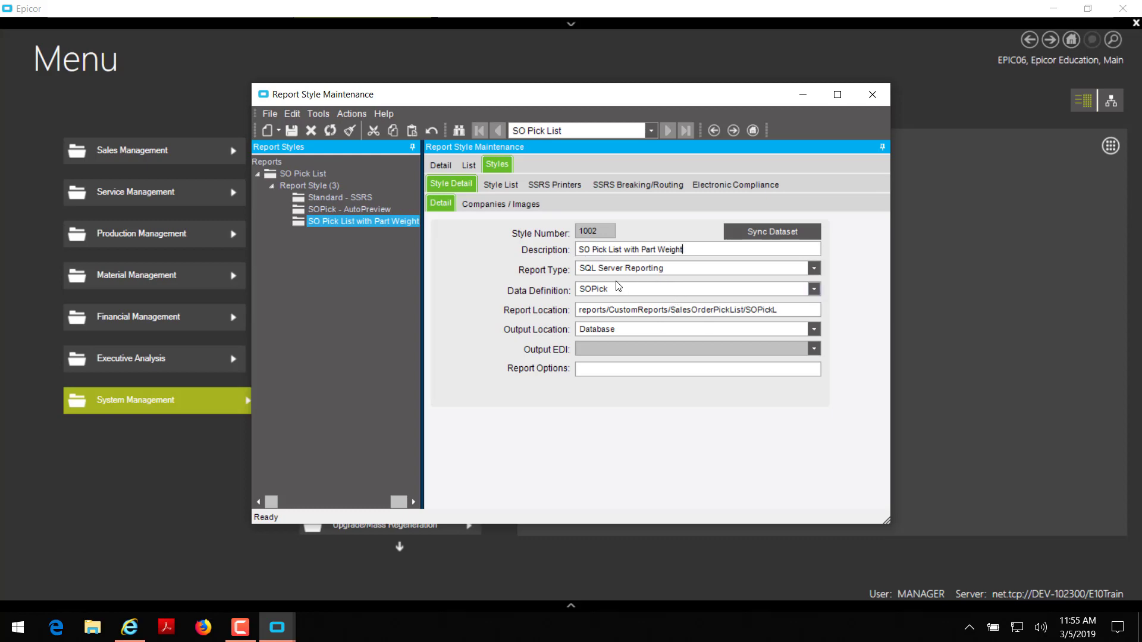
Set the SO Pick List with Part Weight style's data definition to SOPickC and sync its dataset with the SSRS report.
click(814, 289)
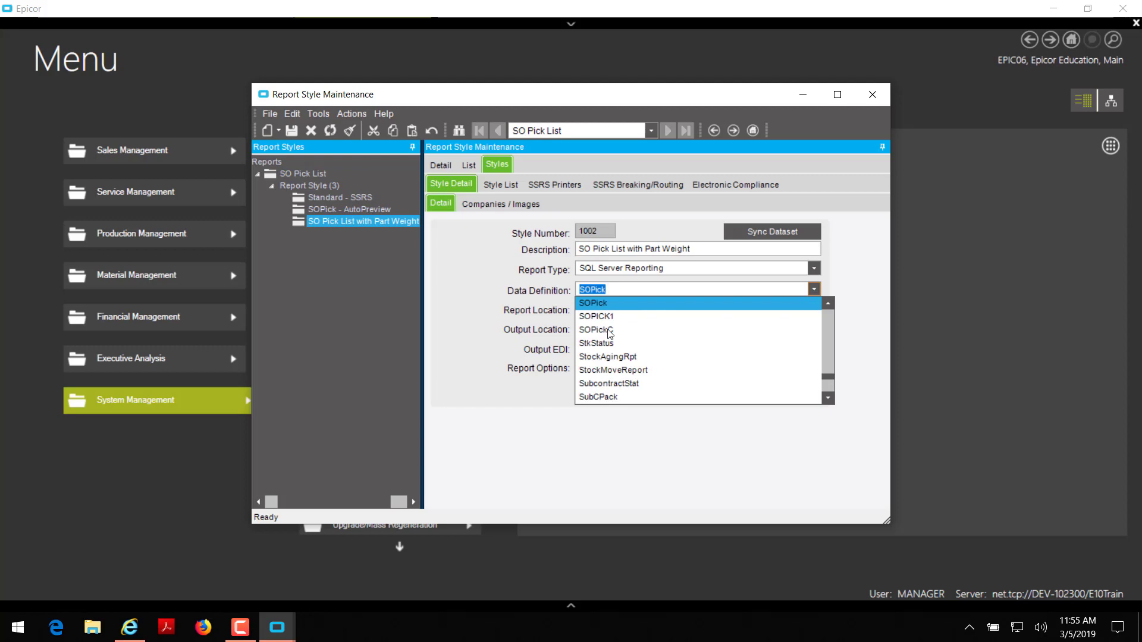
click(597, 329)
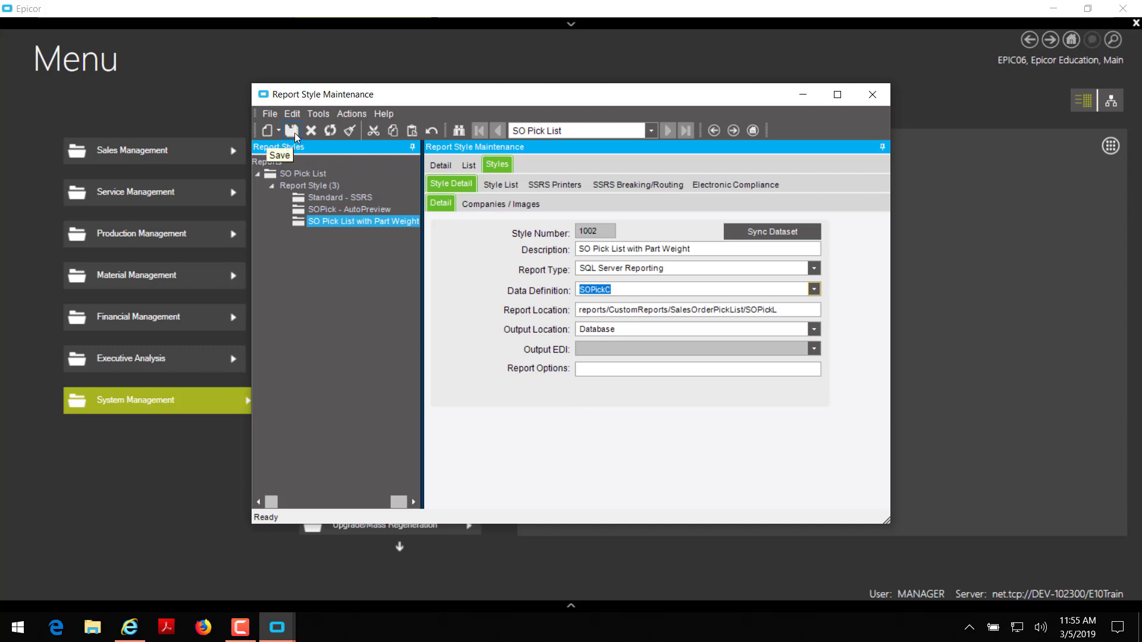
click(792, 238)
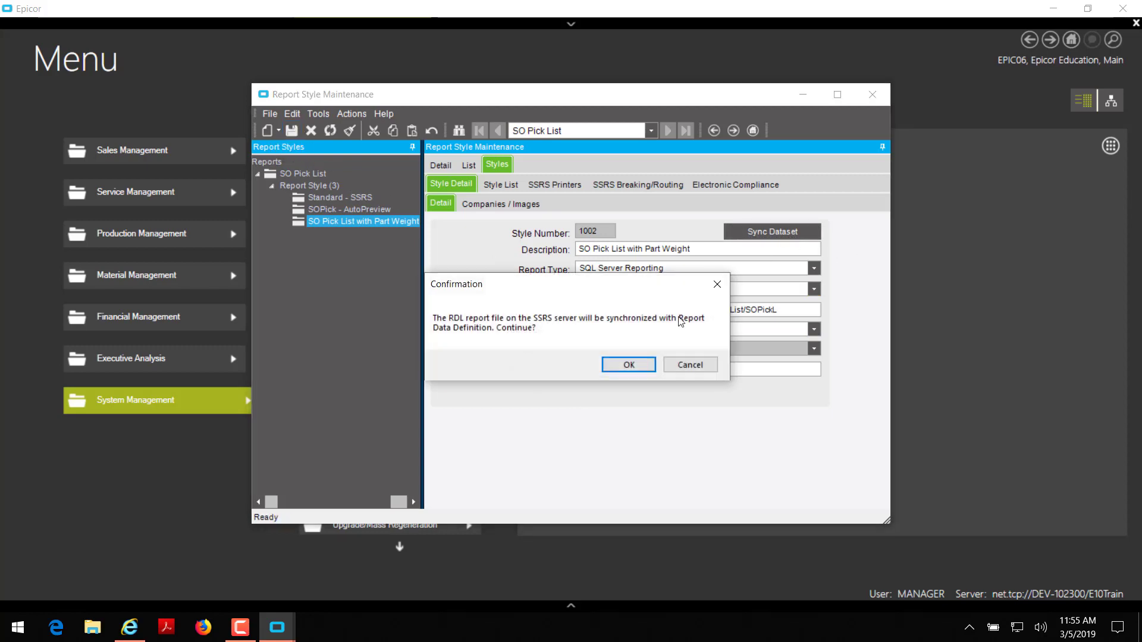
click(629, 360)
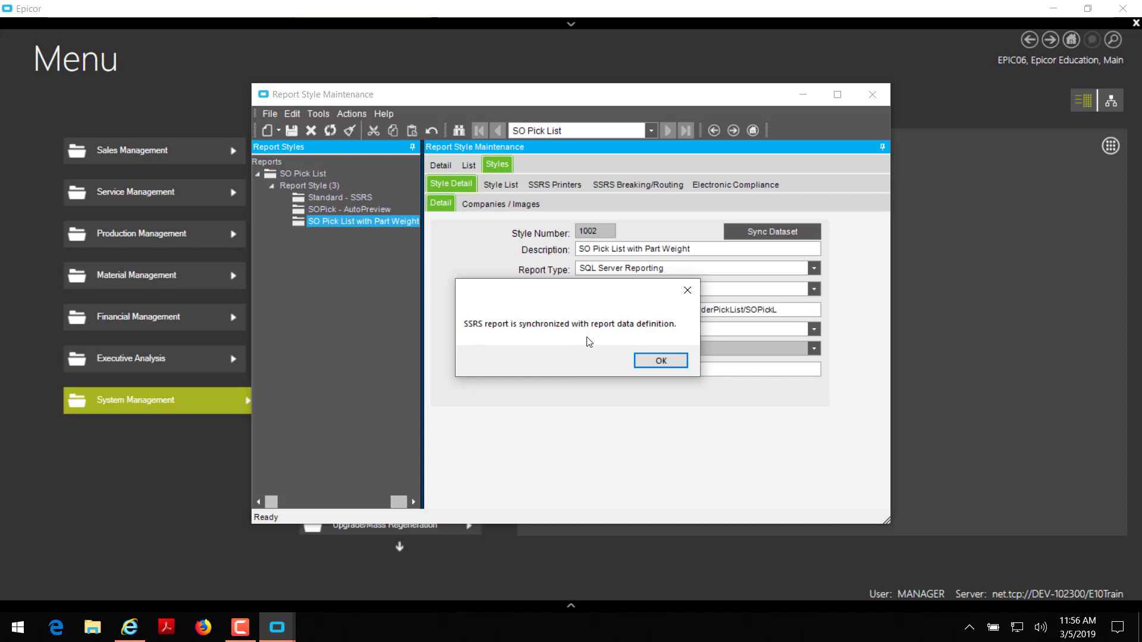
click(662, 362)
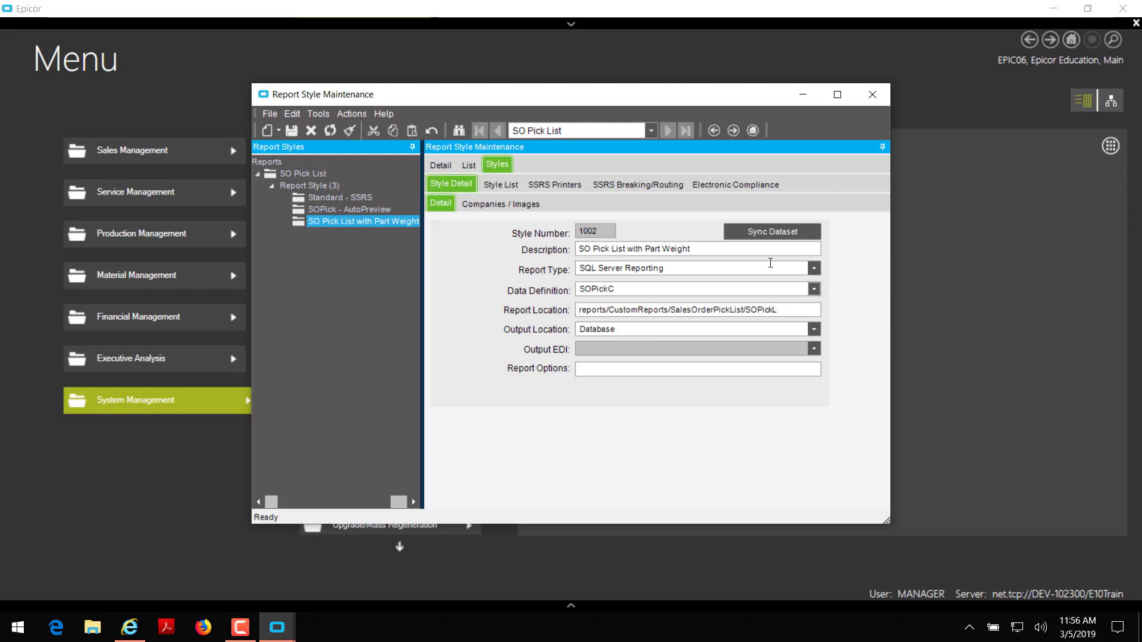
click(882, 100)
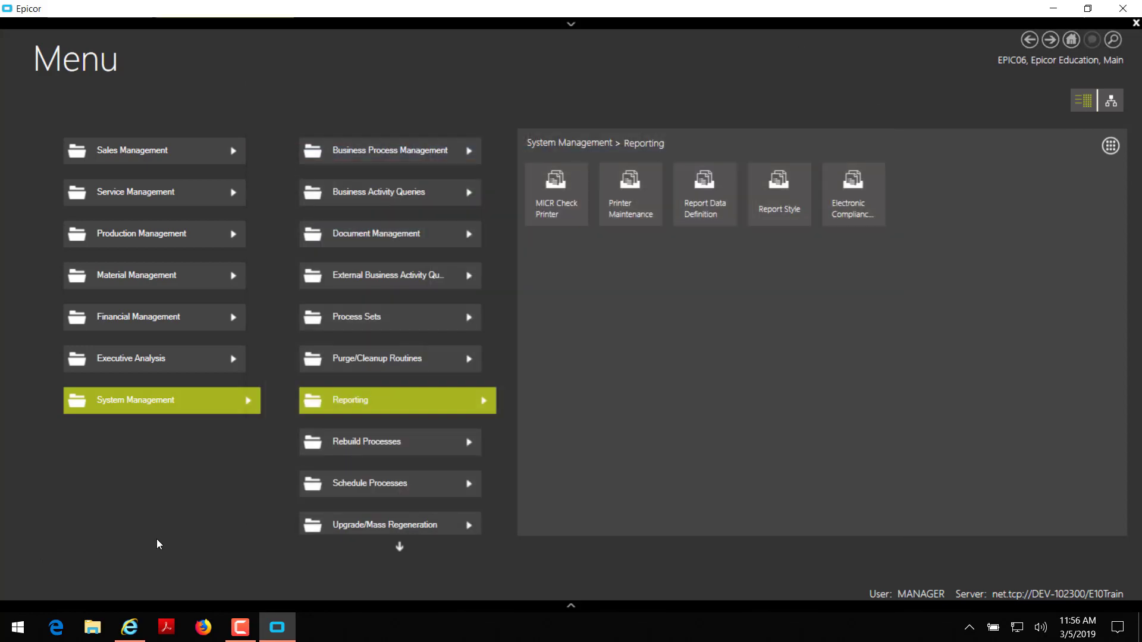
Switch to Report Manager in Internet Explorer and open the CustomReports folder within E10Train1023's reports folder.
click(130, 629)
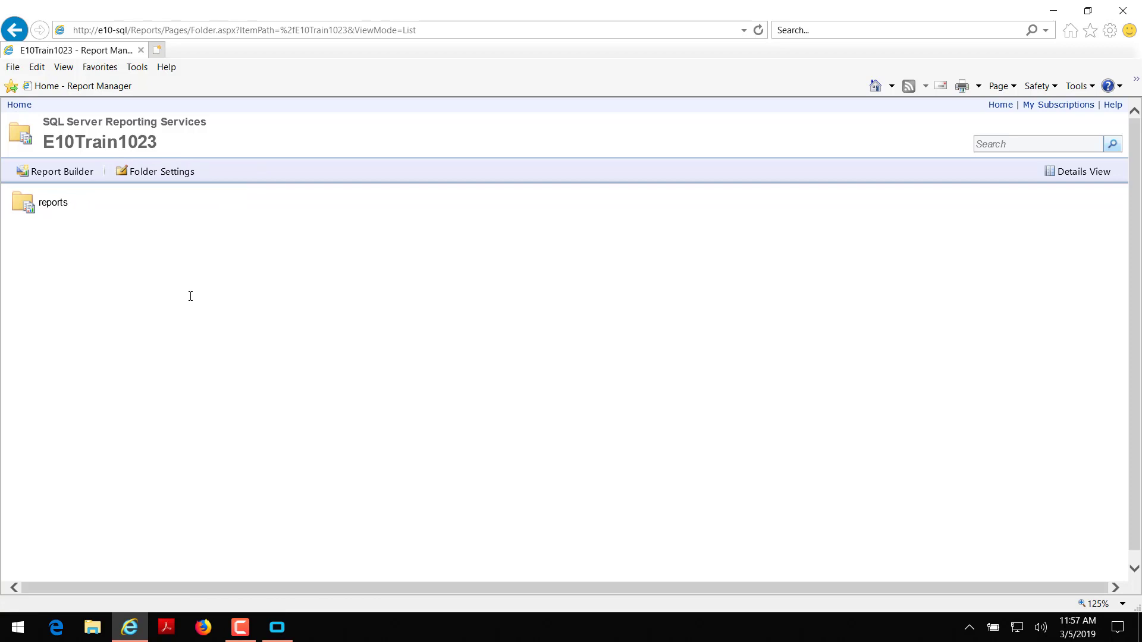
click(60, 205)
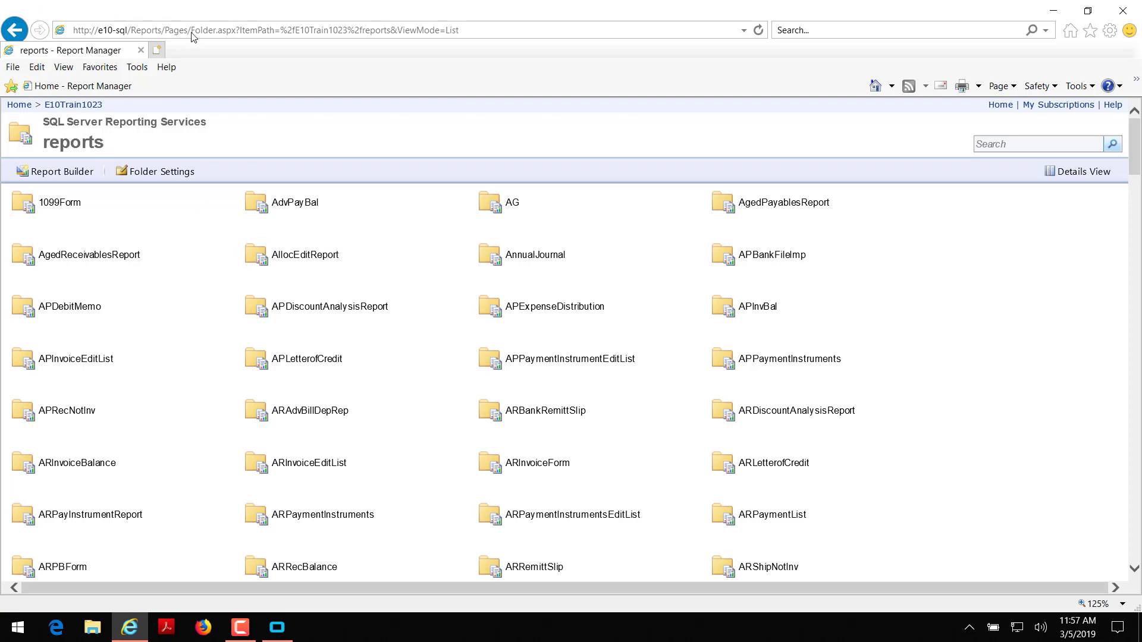
key(ctrl+f)
text(cuust)
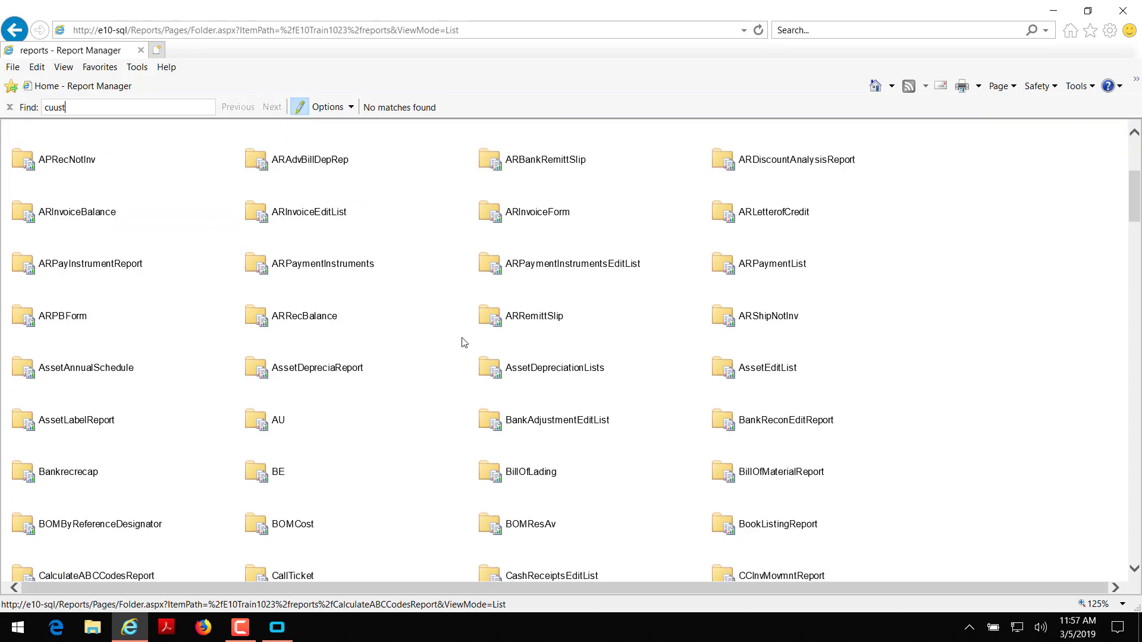
key(BackSpace)
key(BackSpace)
key(BackSpace)
text(Cust)
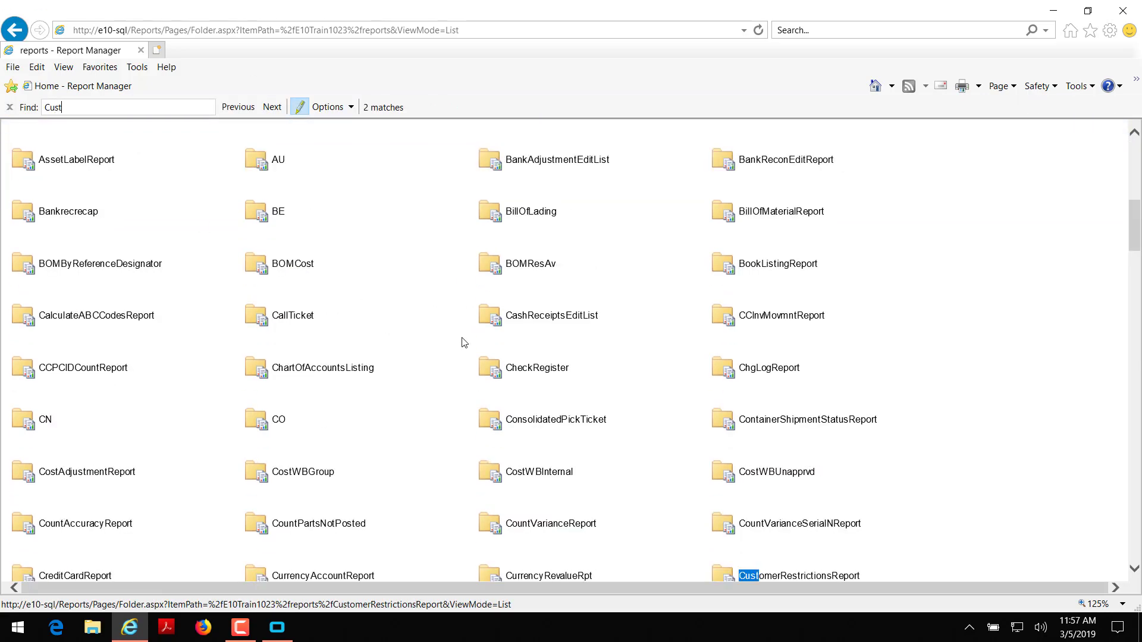
text(omReports)
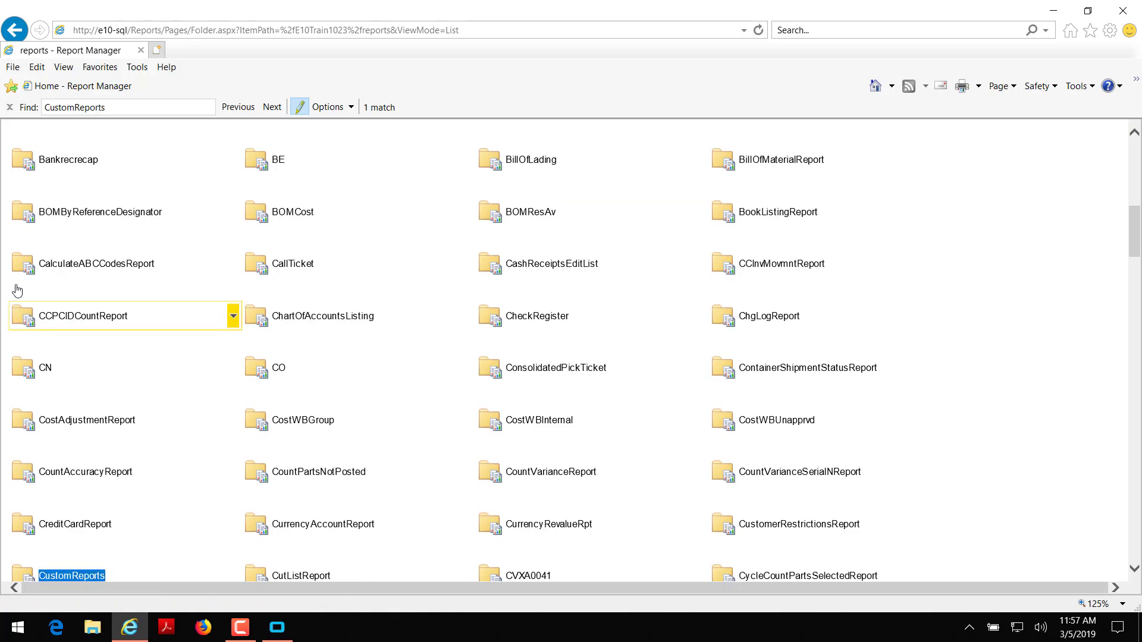
click(70, 577)
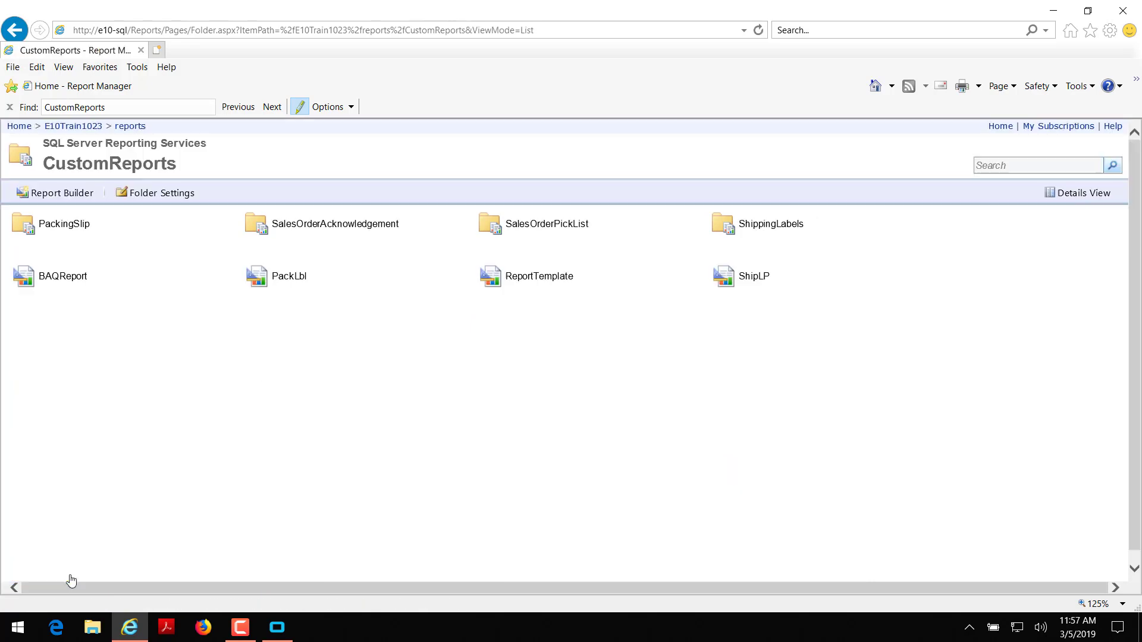
click(10, 108)
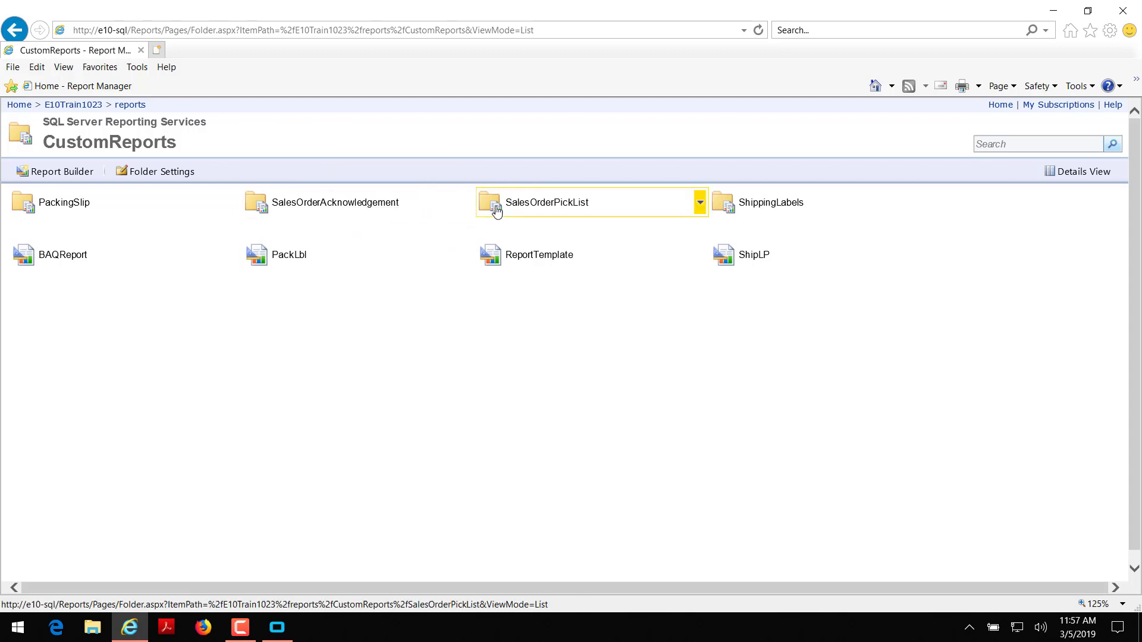
Open the SOPickL report from the SalesOrderPickList folder for editing in Report Builder.
click(539, 208)
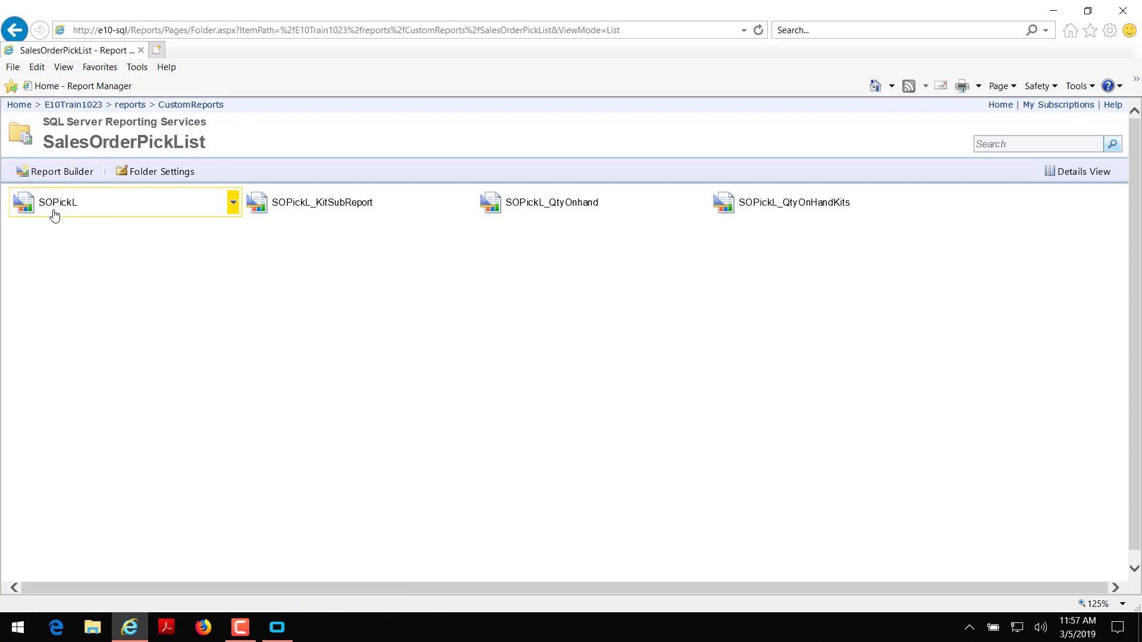
click(234, 204)
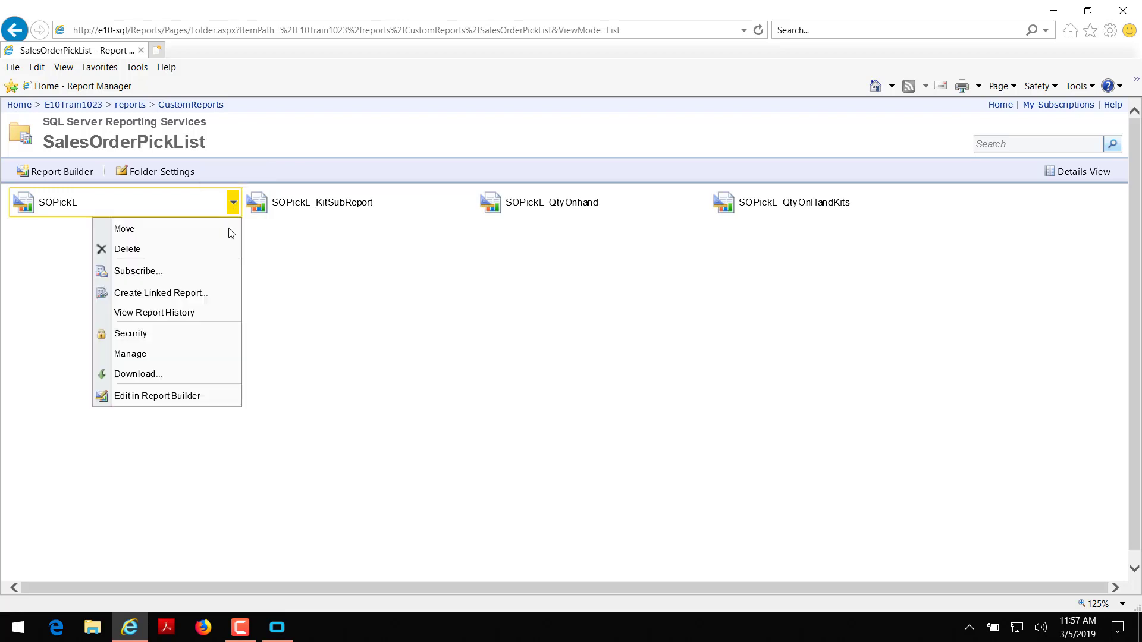
click(177, 397)
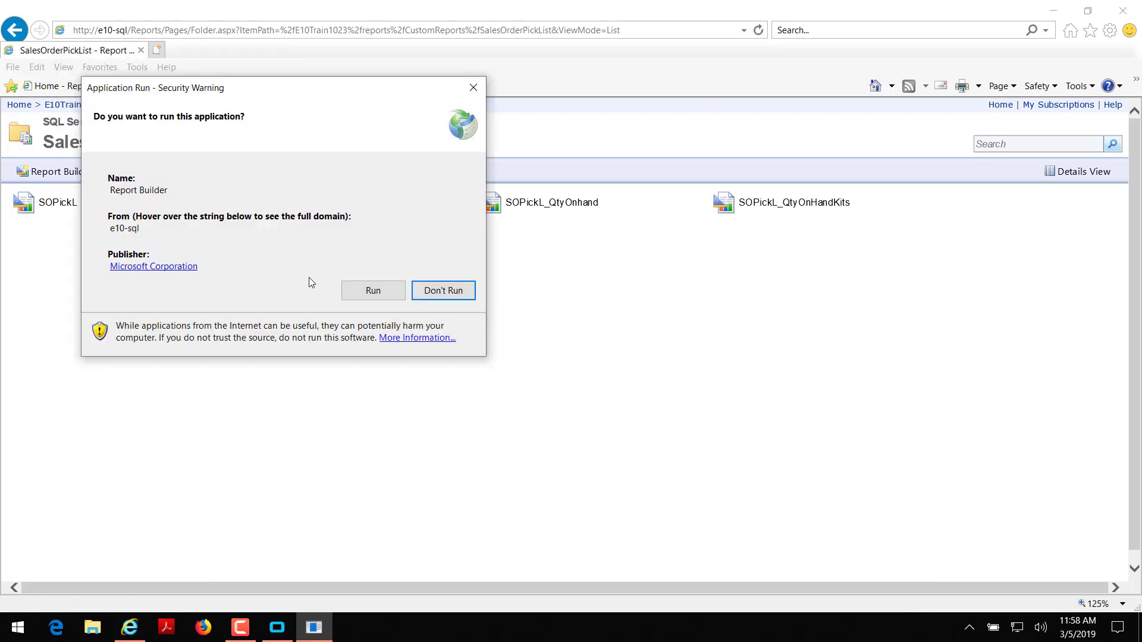
click(354, 292)
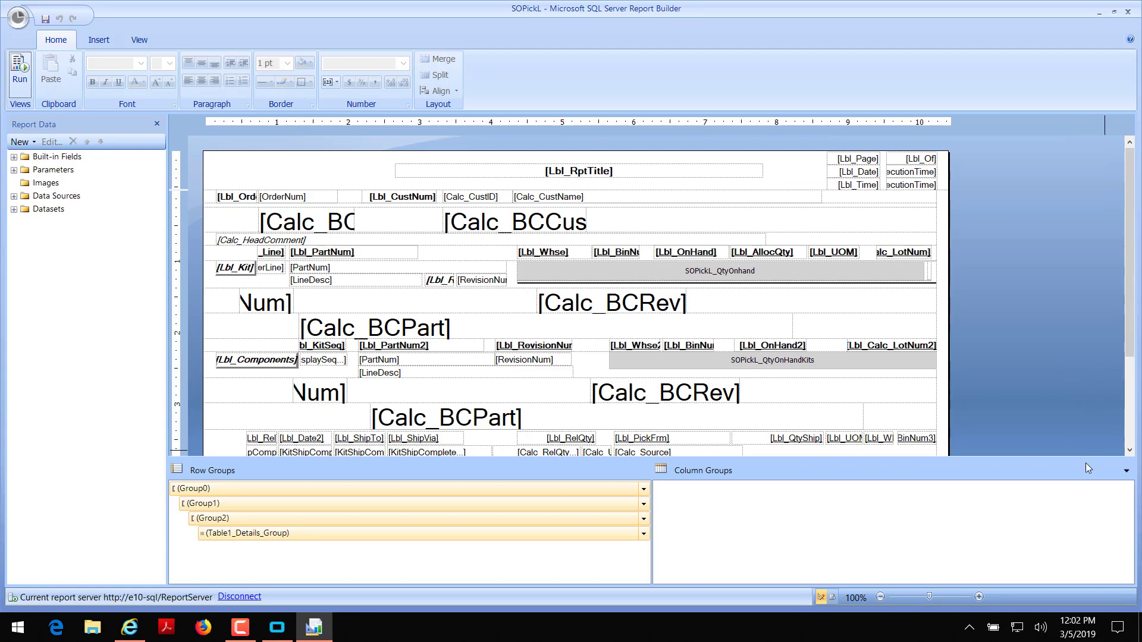
Increase the height of the order line row to make blank space below the line description and revision number.
drag(1089, 457, 1087, 486)
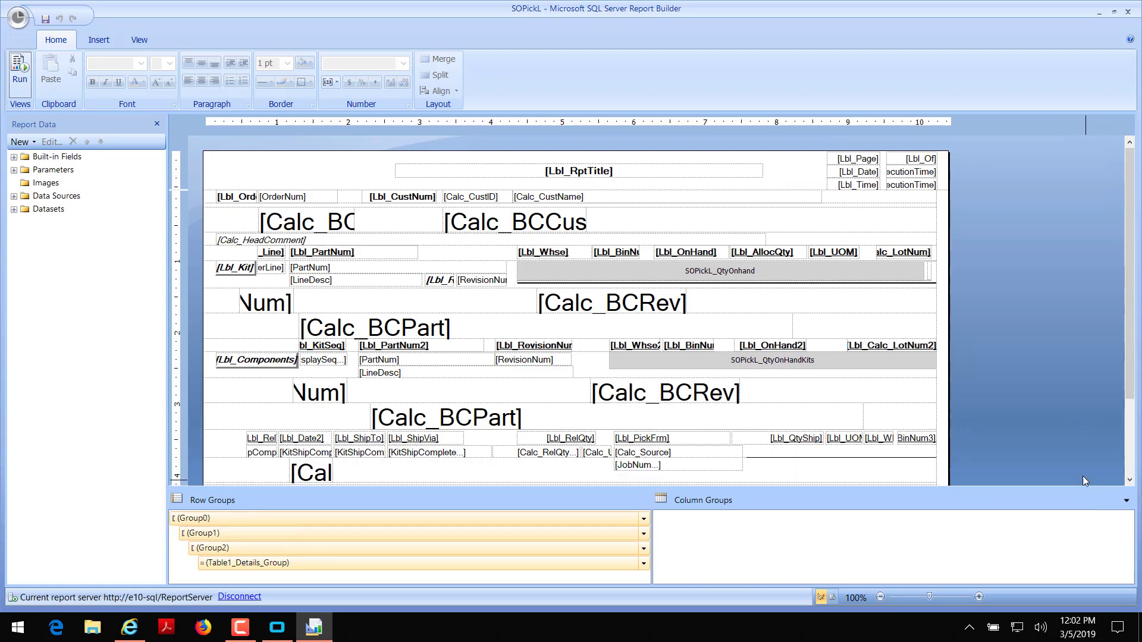
scroll(1131, 361, down, 1)
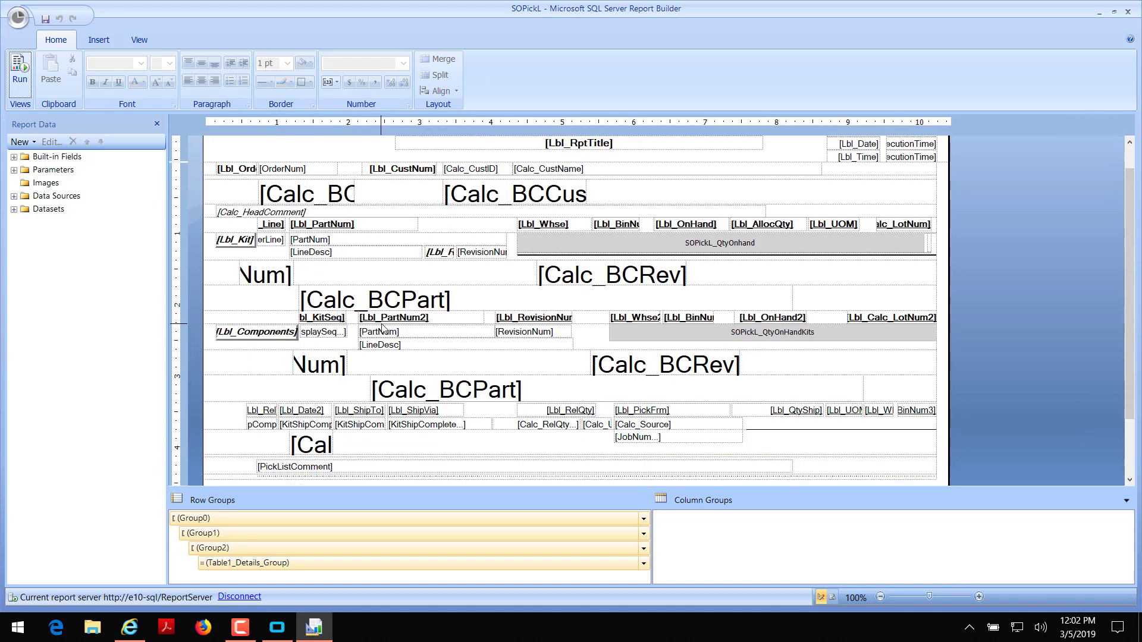
click(277, 355)
click(265, 321)
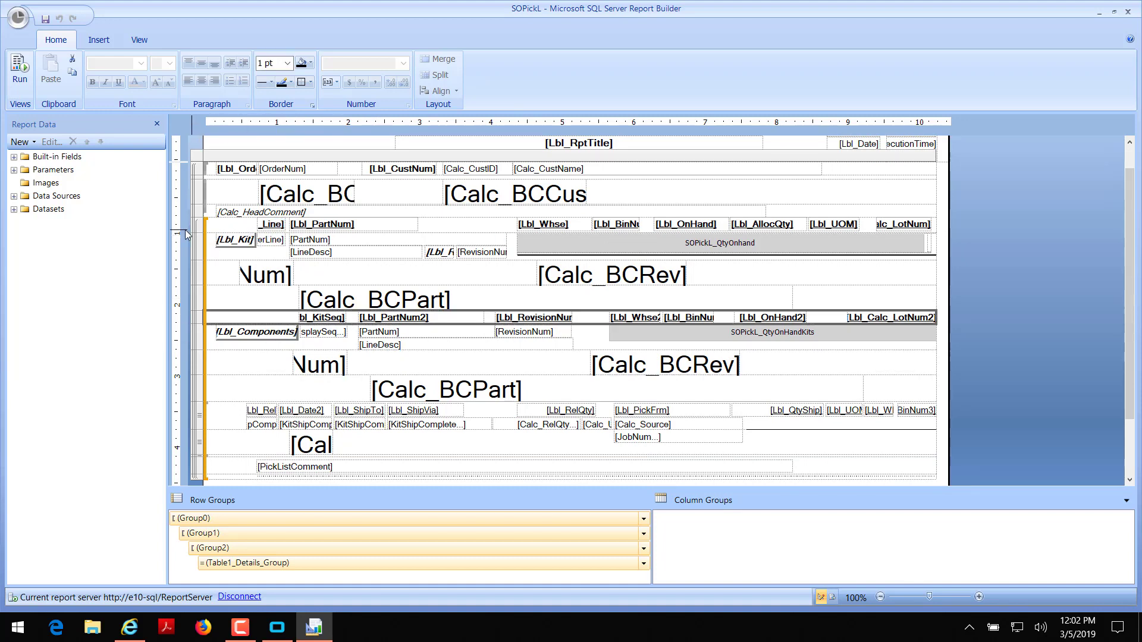
click(499, 252)
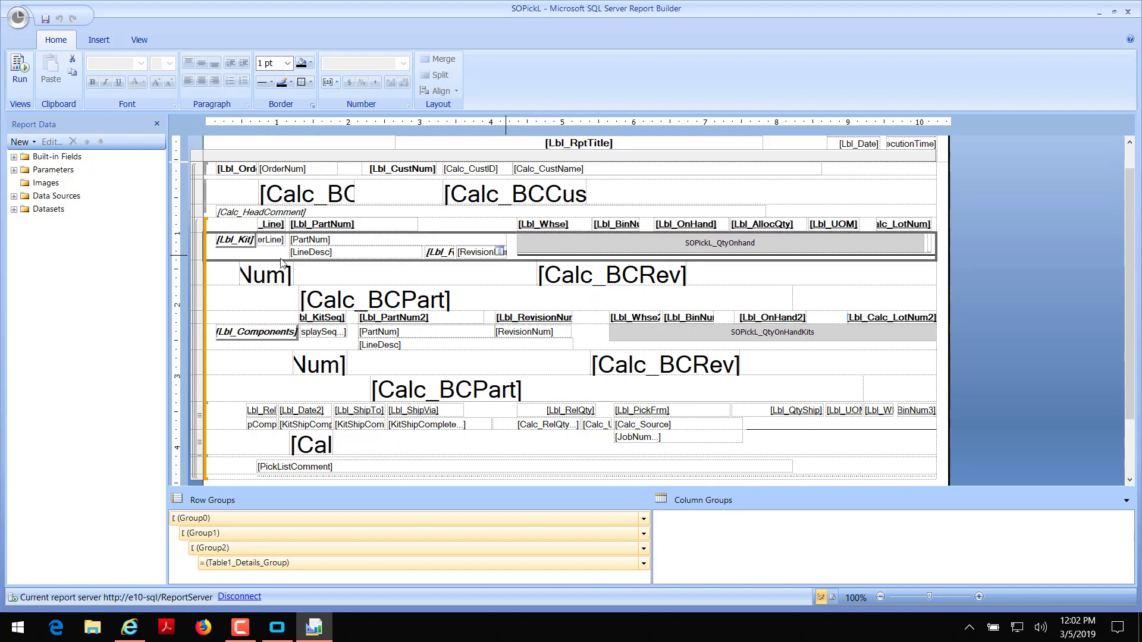
click(200, 256)
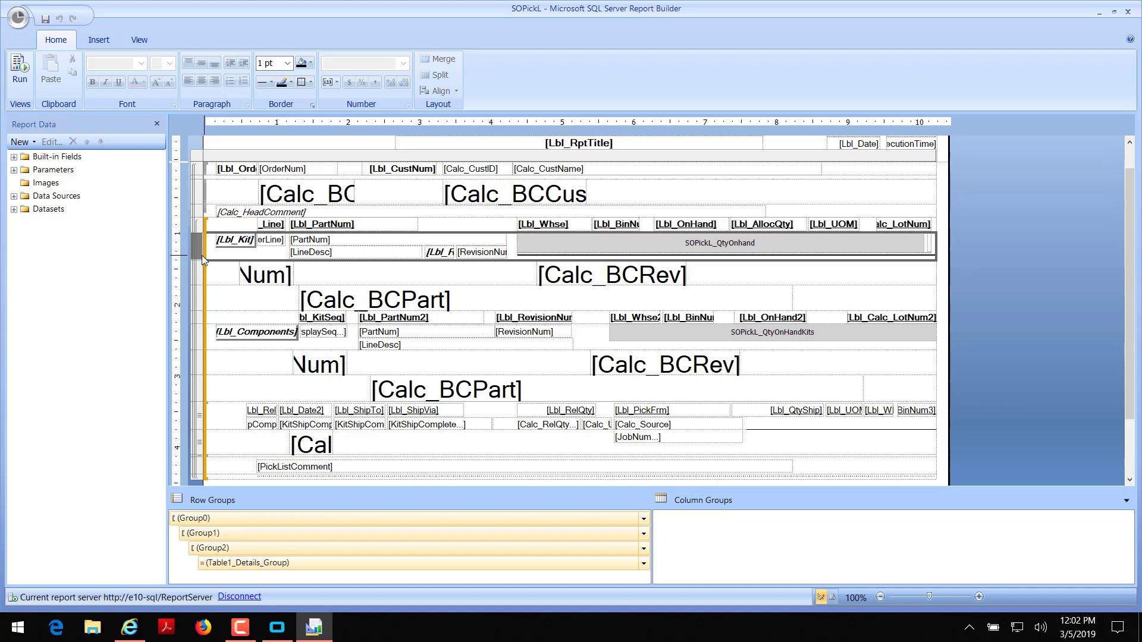
drag(202, 260, 245, 273)
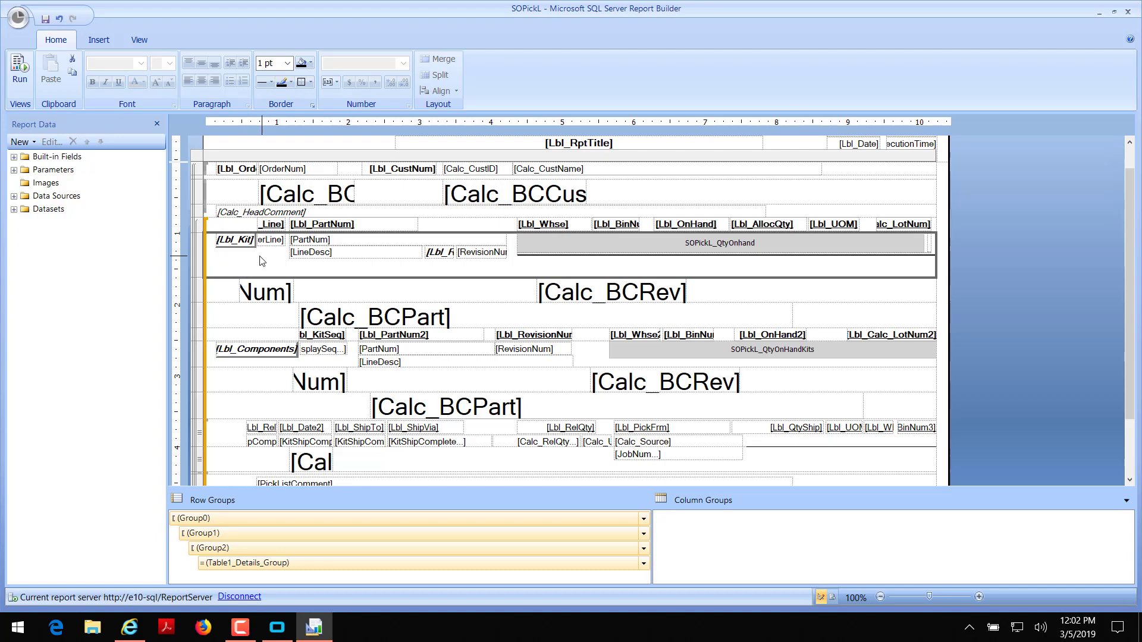
Add the NetWeight field from the OrderHed dataset to the blank space below the line description in the order line row.
click(13, 209)
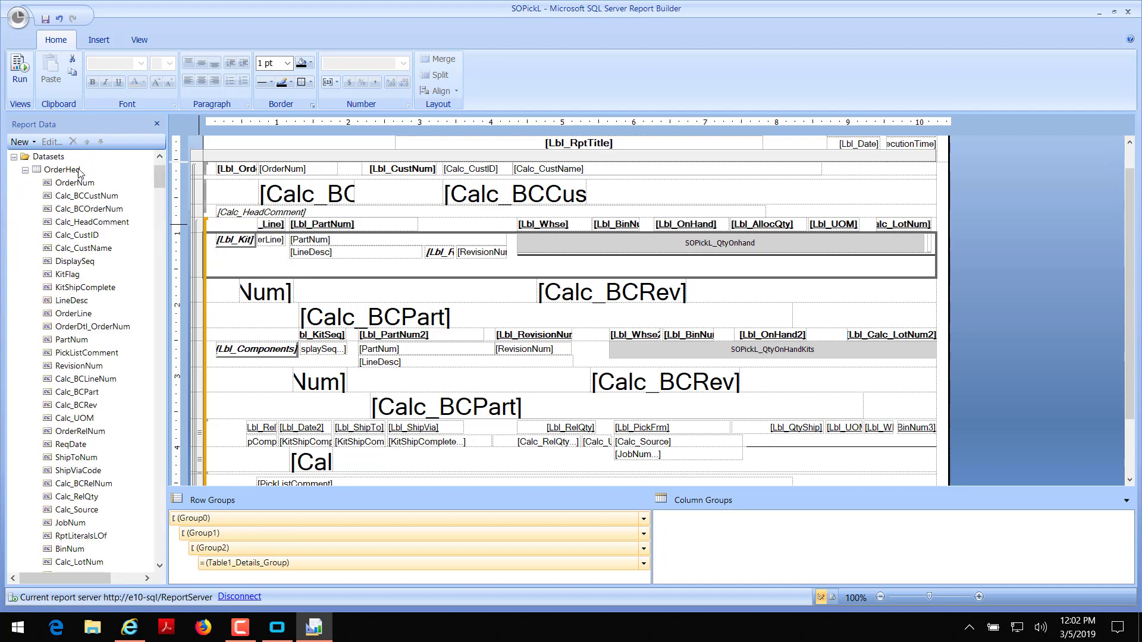
click(25, 170)
click(26, 171)
scroll(133, 271, down, 5)
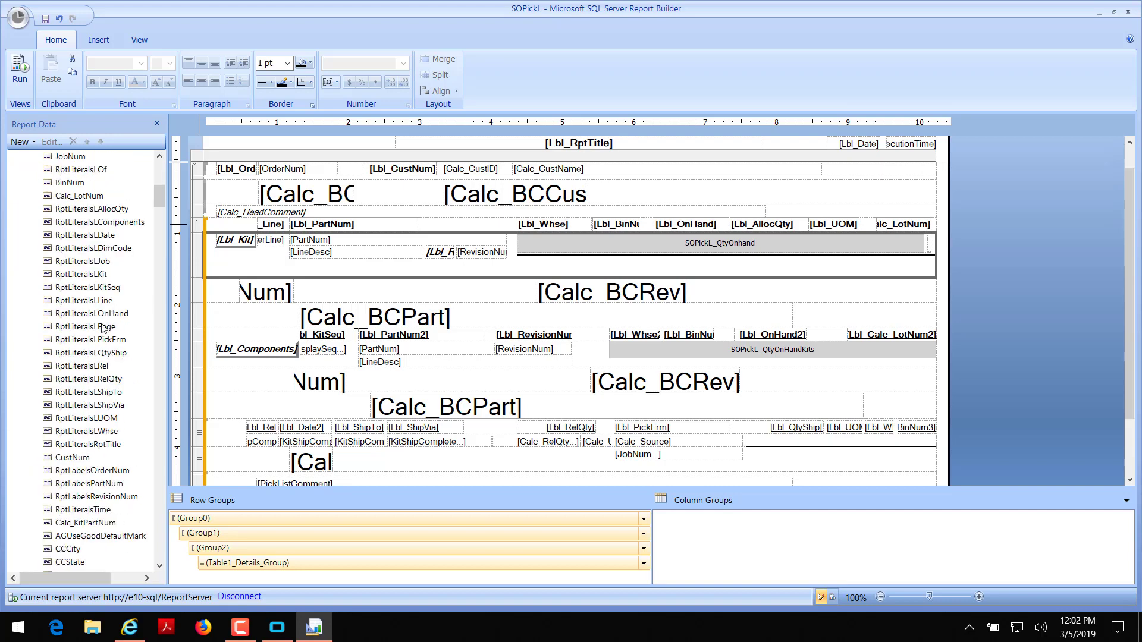
scroll(119, 384, down, 10)
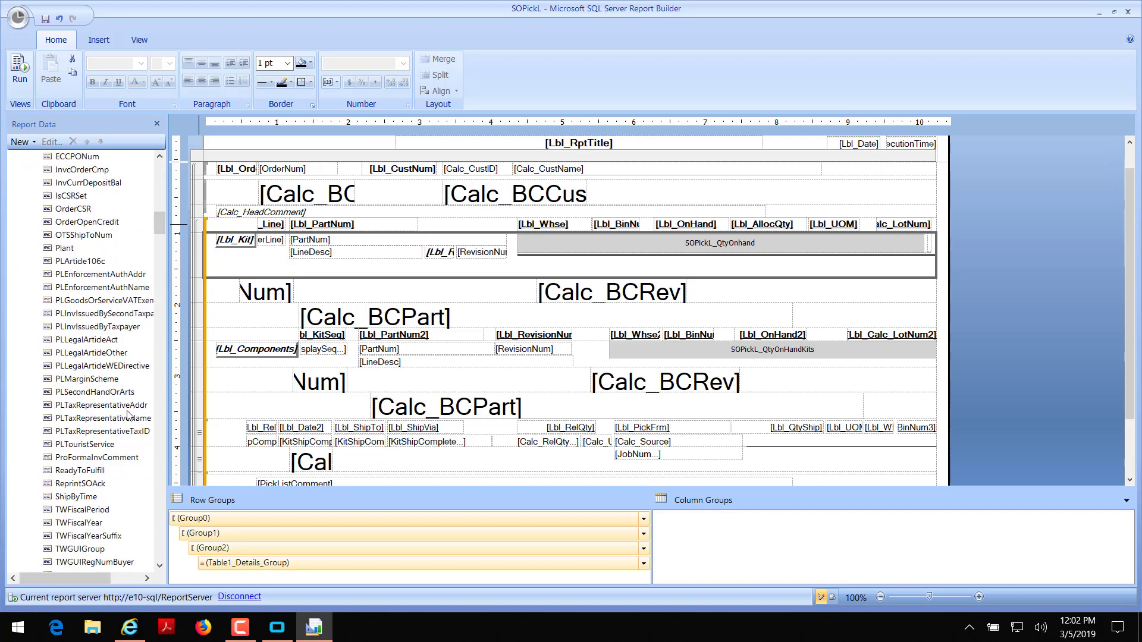
scroll(129, 416, down, 10)
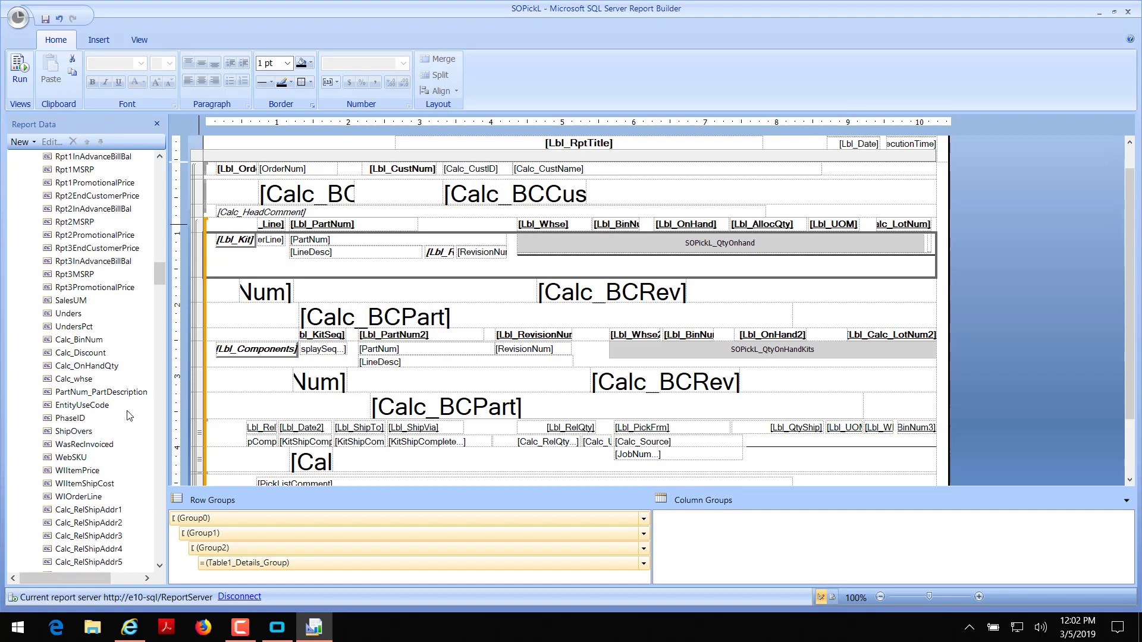
scroll(128, 415, down, 10)
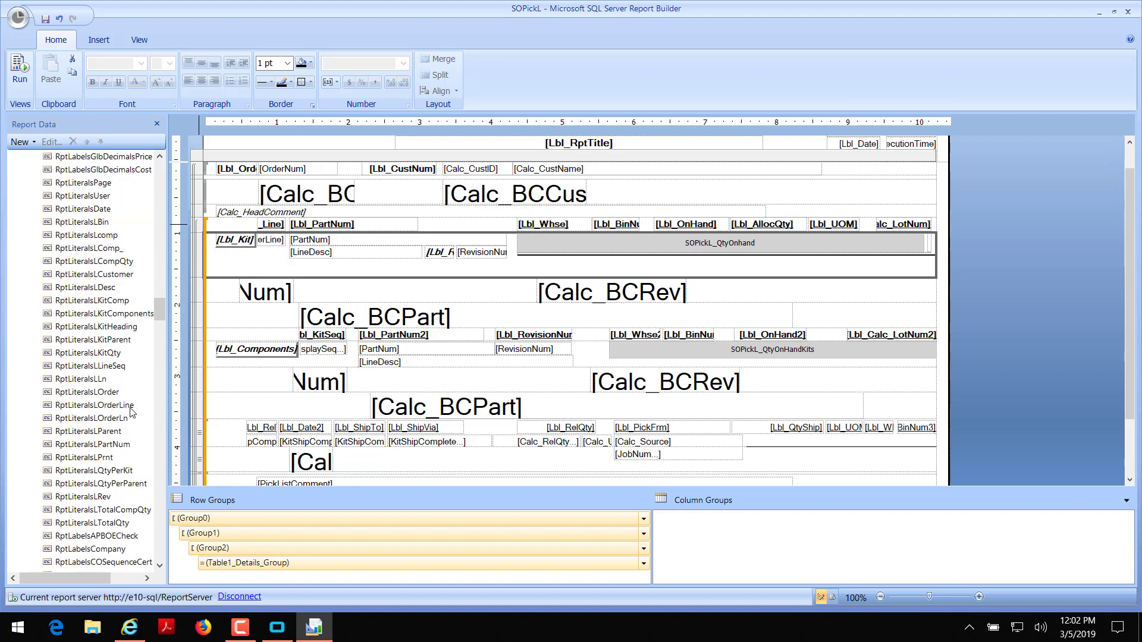
scroll(101, 420, down, 10)
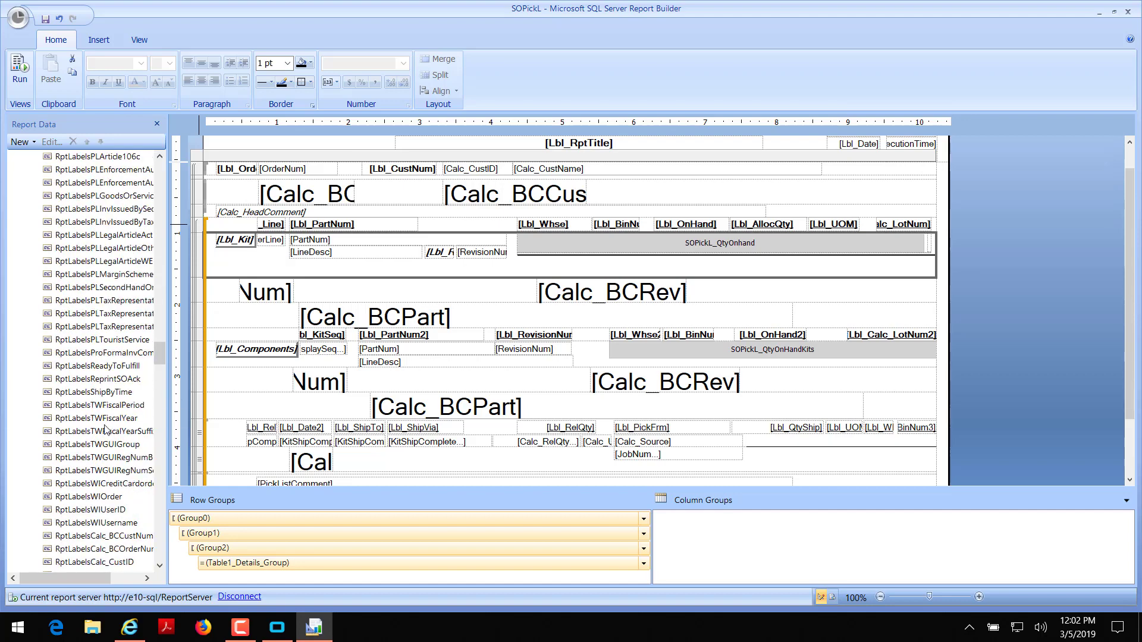
scroll(124, 419, down, 10)
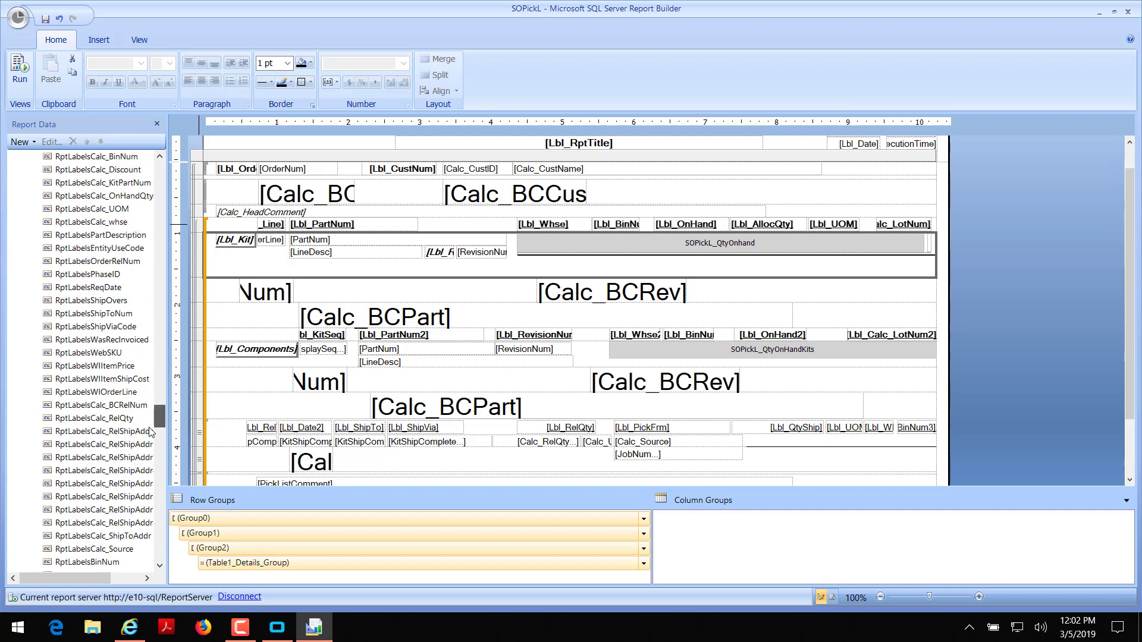
scroll(144, 464, up, 2)
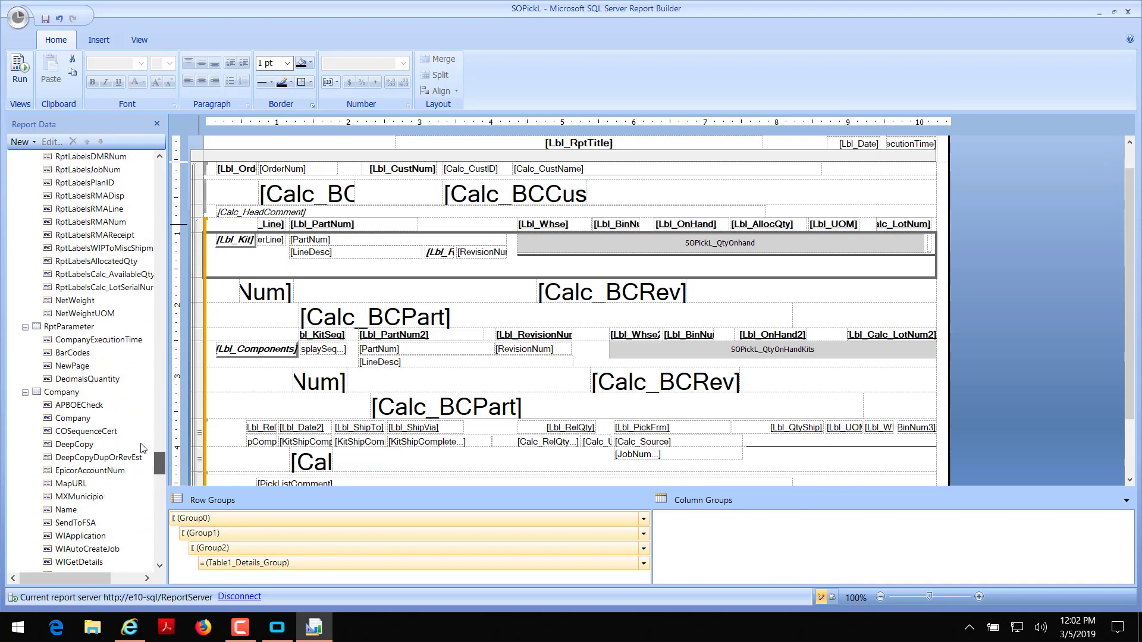
click(84, 302)
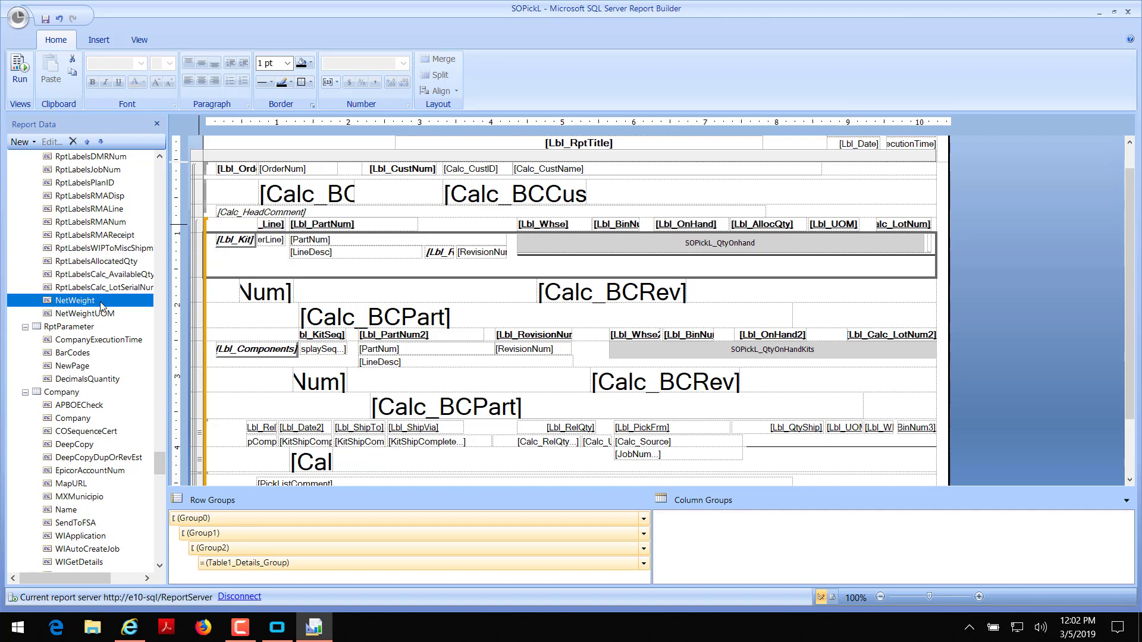
drag(65, 305, 342, 276)
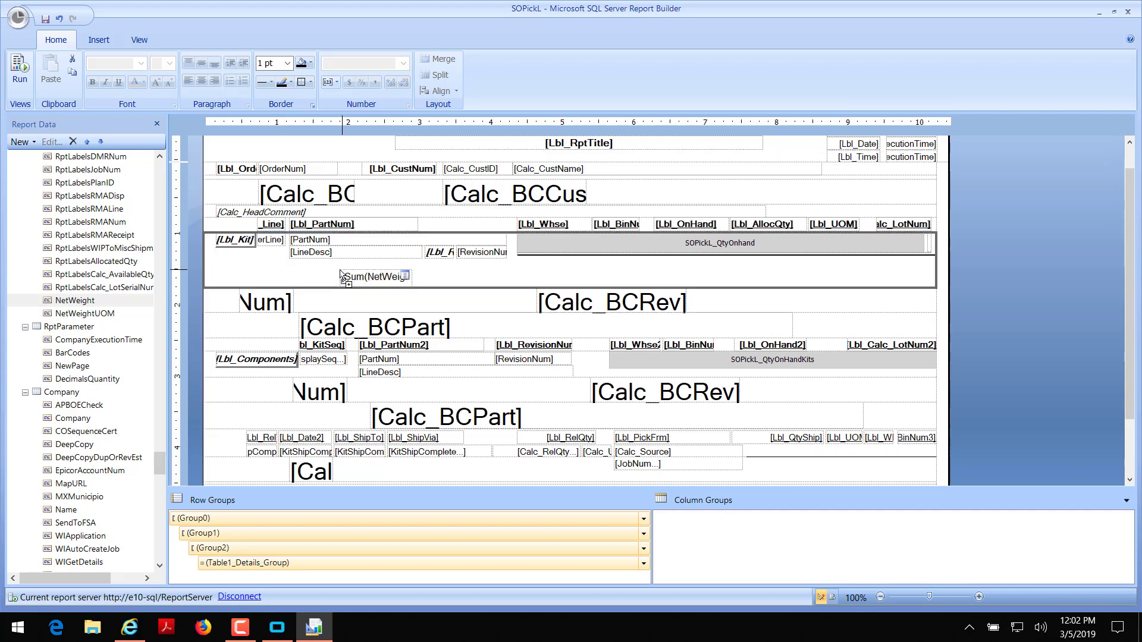
Add the NetWeightUOM field from the OrderHed dataset beside the net weight field in the order line row.
click(90, 314)
drag(66, 320, 413, 265)
click(463, 277)
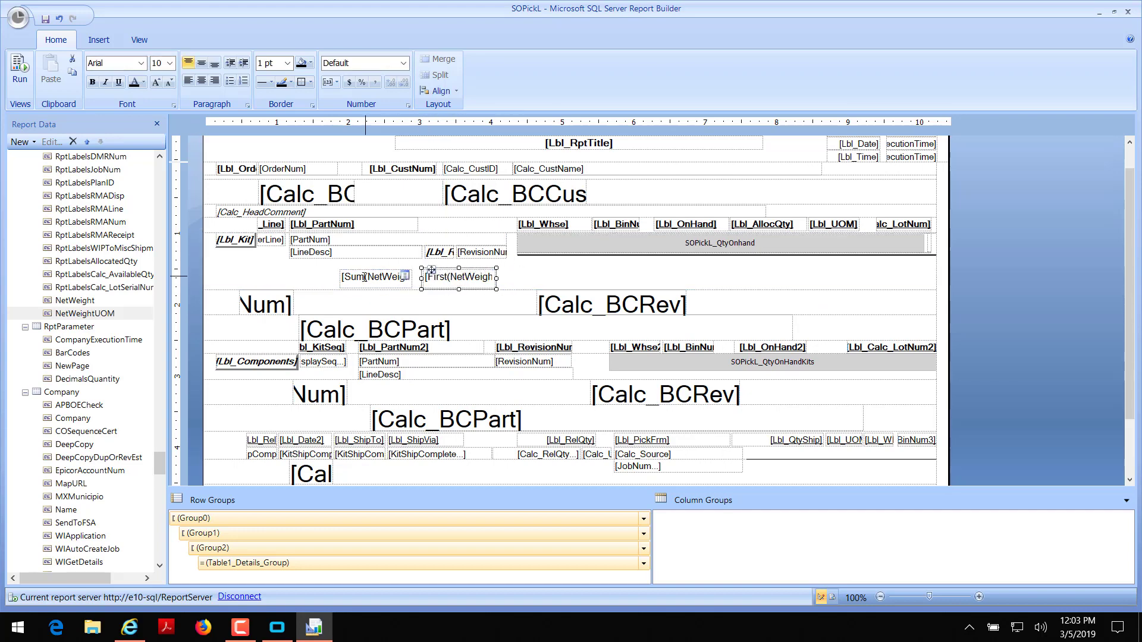
click(362, 278)
click(364, 278)
key(Escape)
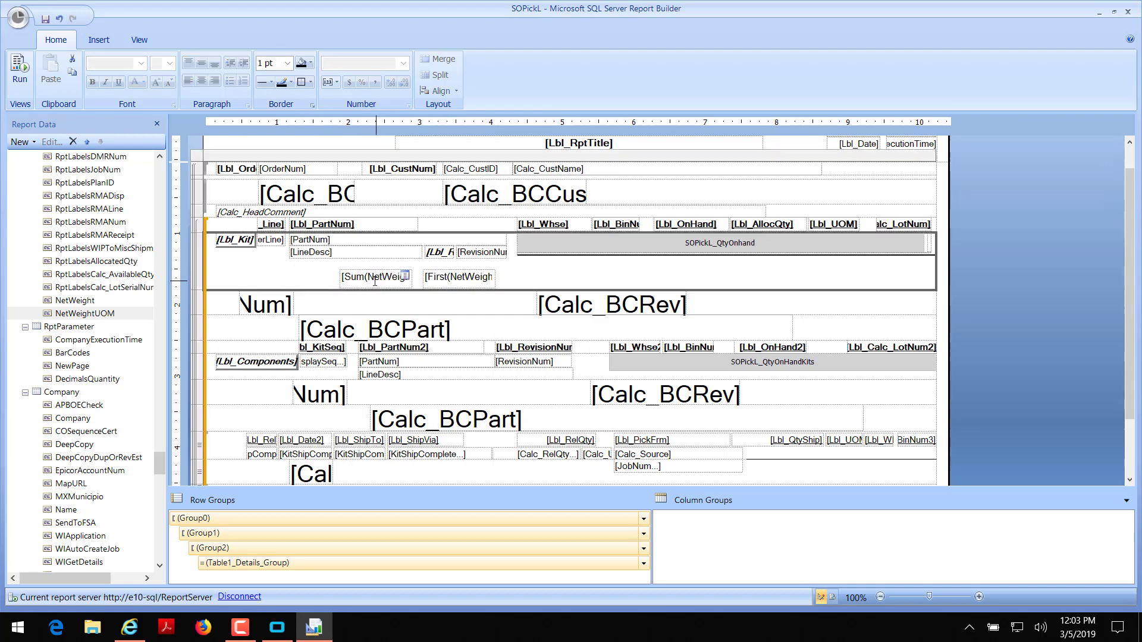
Change the net weight text box's value expression to =Fields!NetWeight.Value, without the Sum aggregate.
click(380, 288)
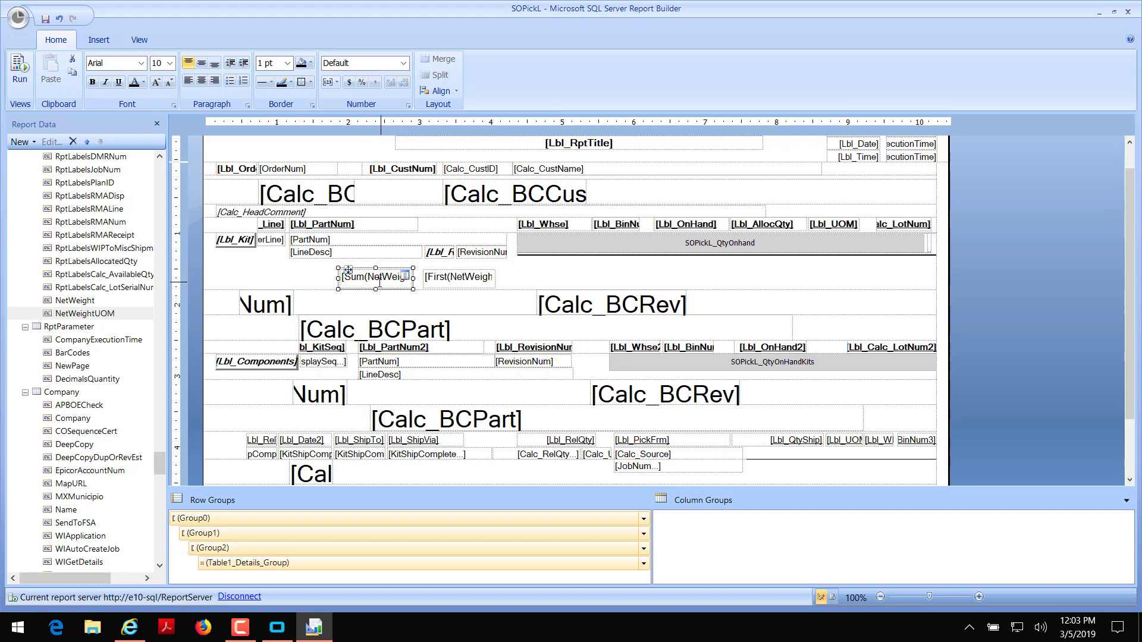
right_click(384, 287)
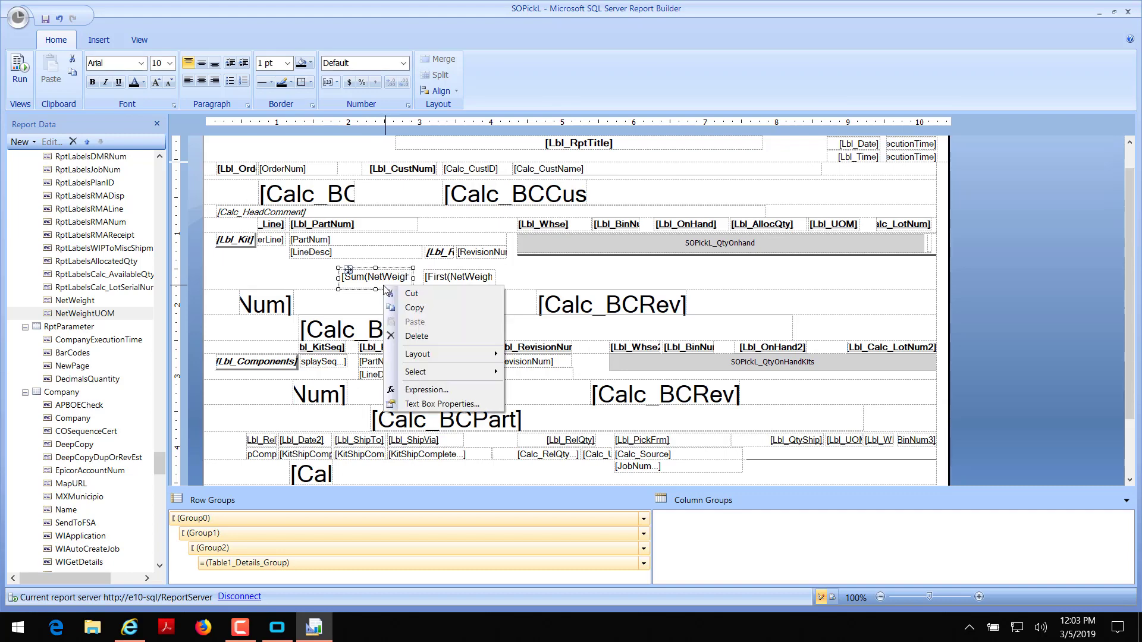
click(432, 405)
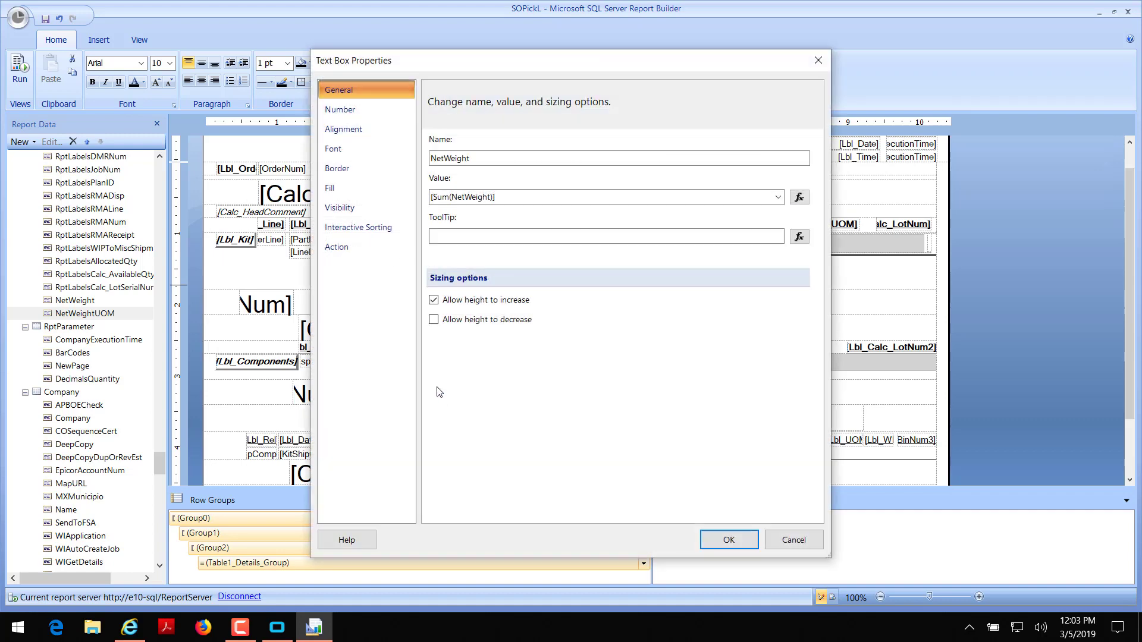
click(799, 197)
drag(369, 123, 348, 123)
key(Delete)
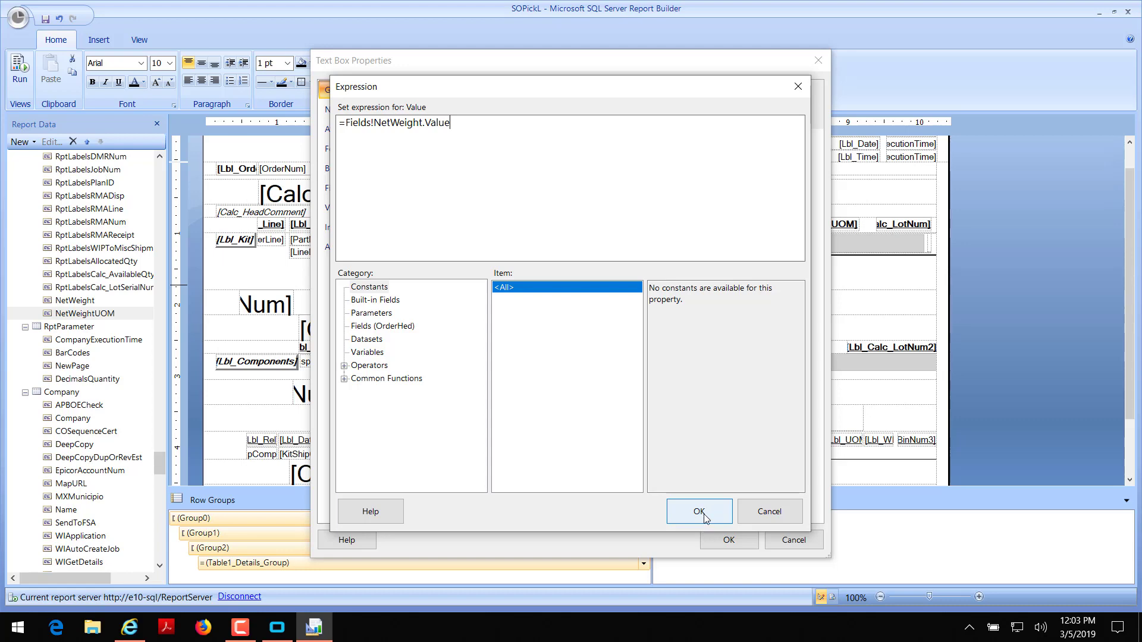
click(702, 511)
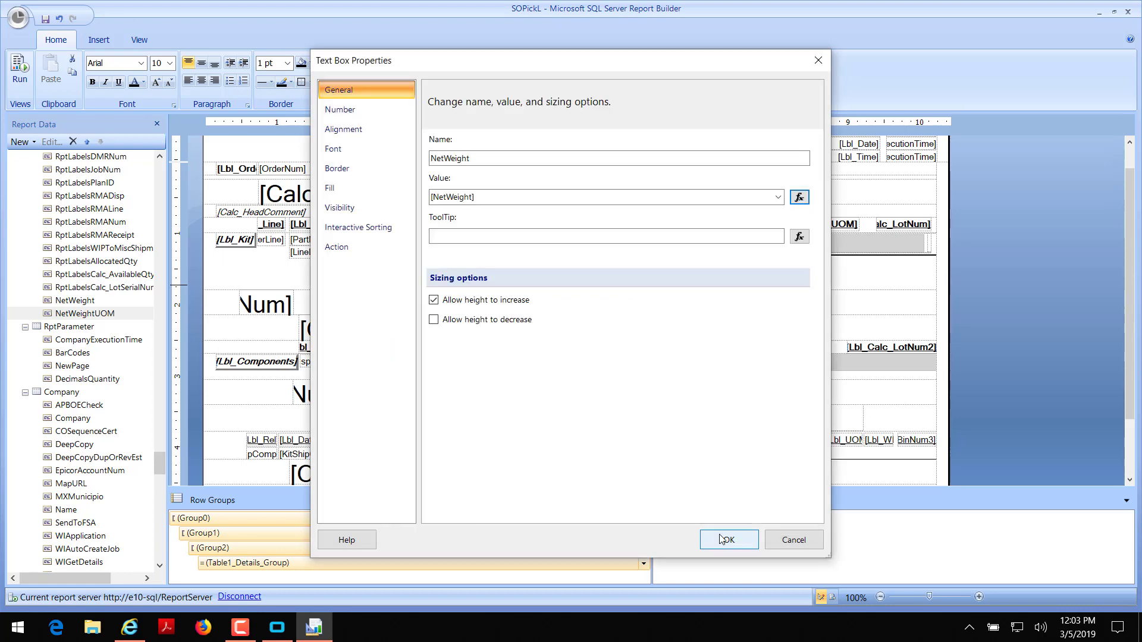
click(727, 540)
Change the net weight UOM text box's value expression to =Fields!NetWeightUOM.Value, without the First function.
right_click(454, 287)
click(508, 404)
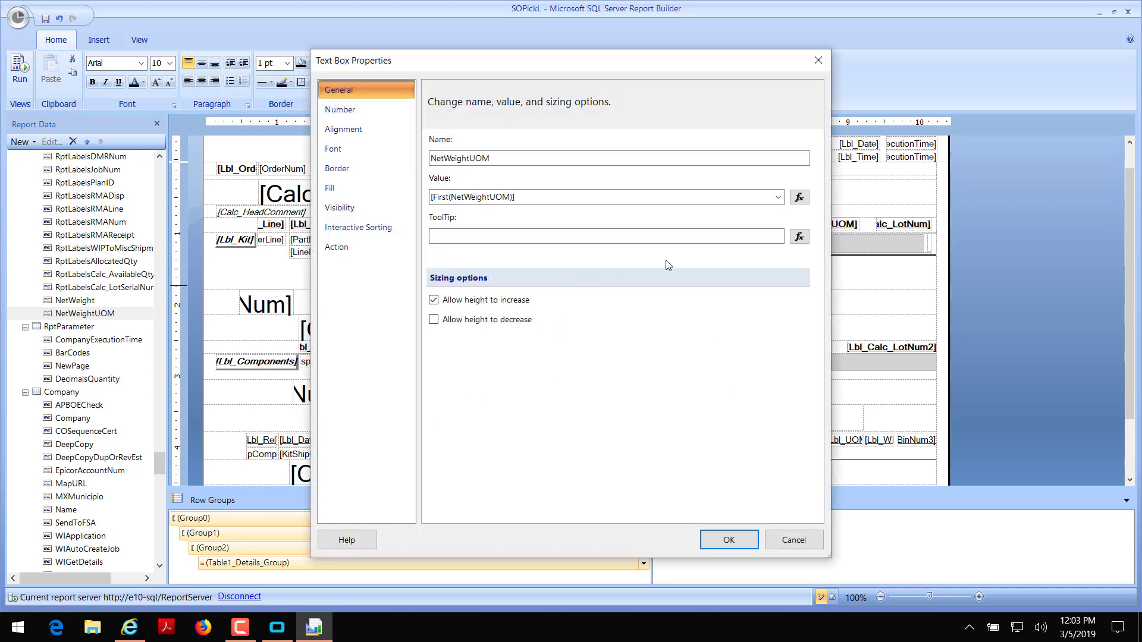
click(799, 197)
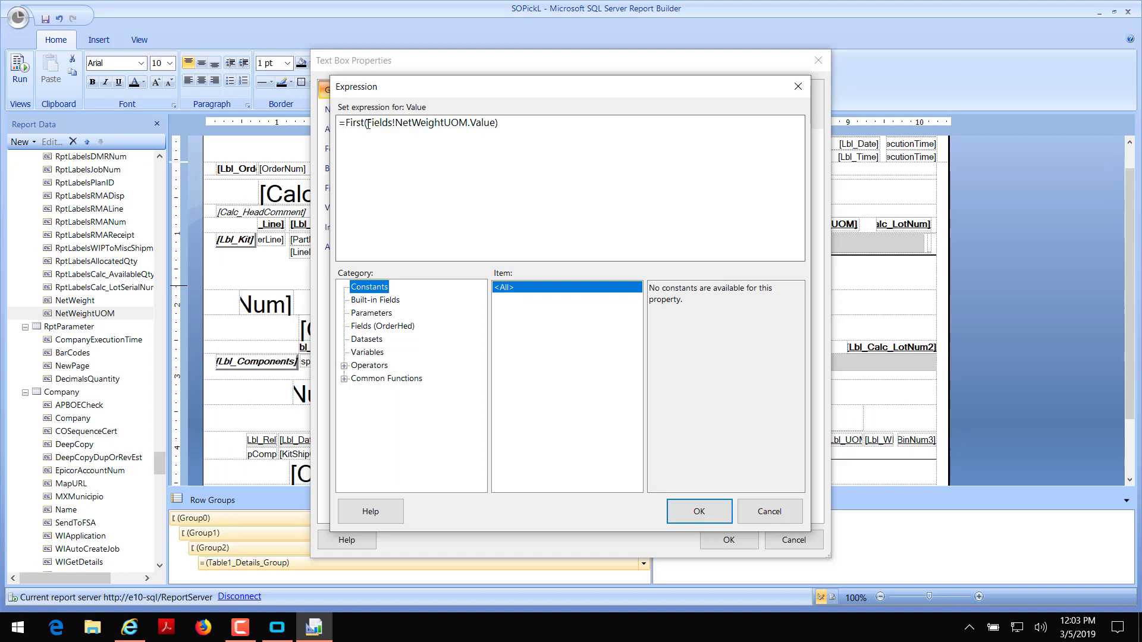
drag(367, 123, 351, 122)
key(Delete)
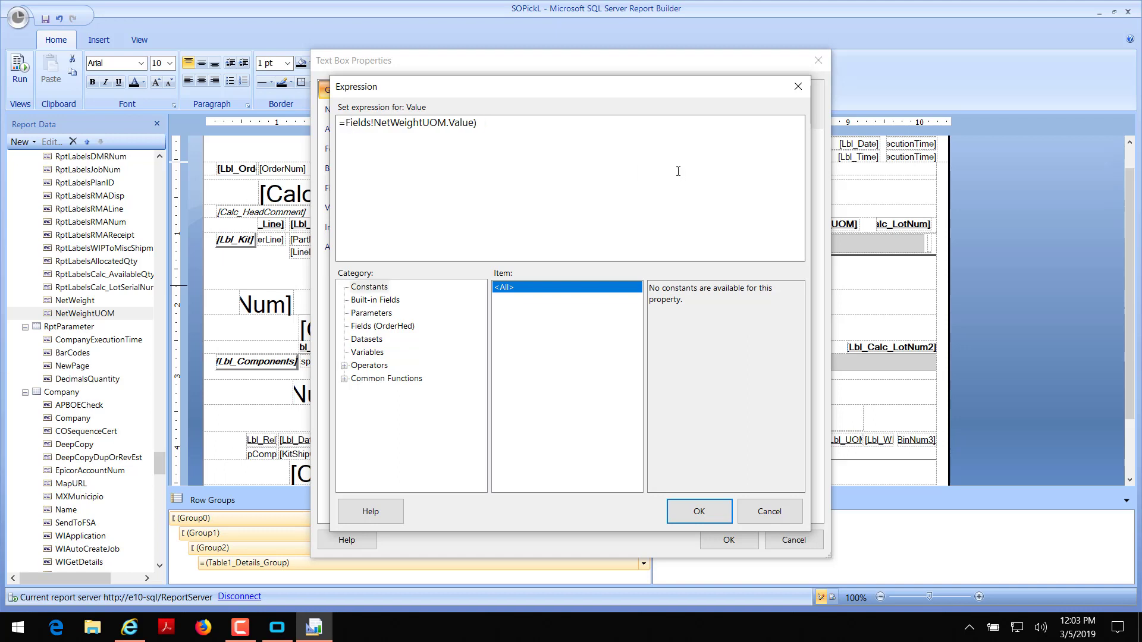
key(BackSpace)
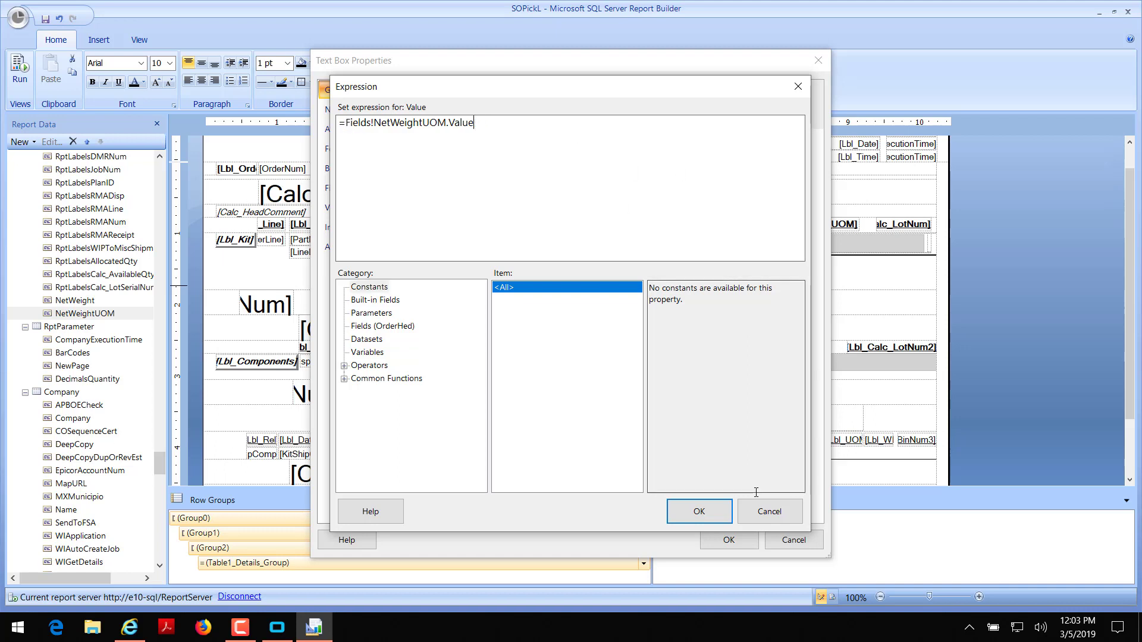
click(718, 512)
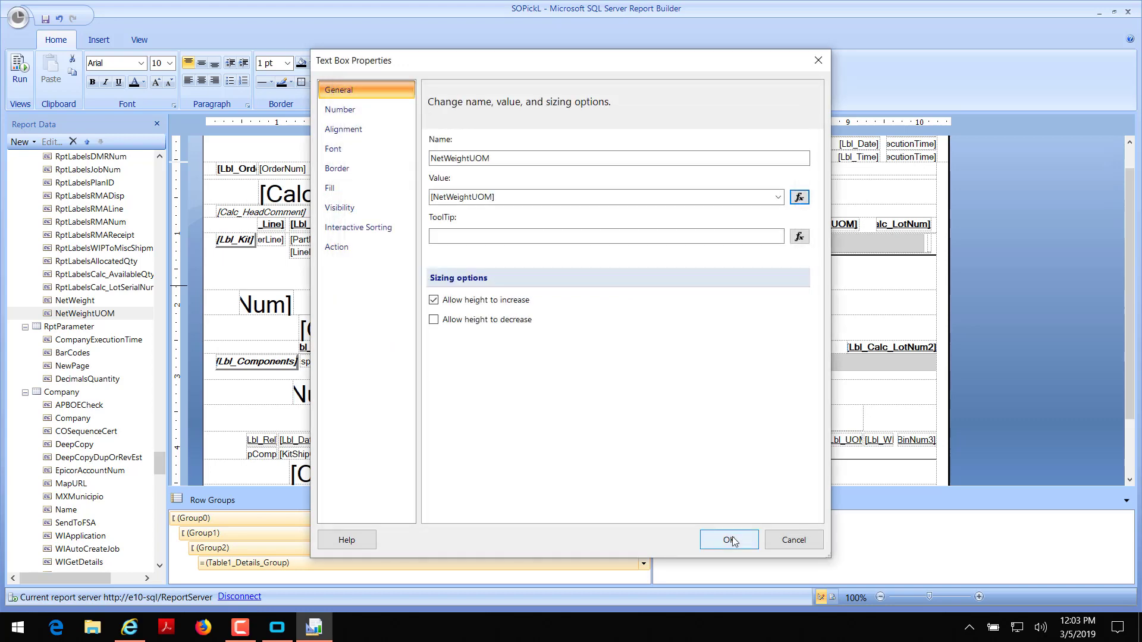
click(733, 540)
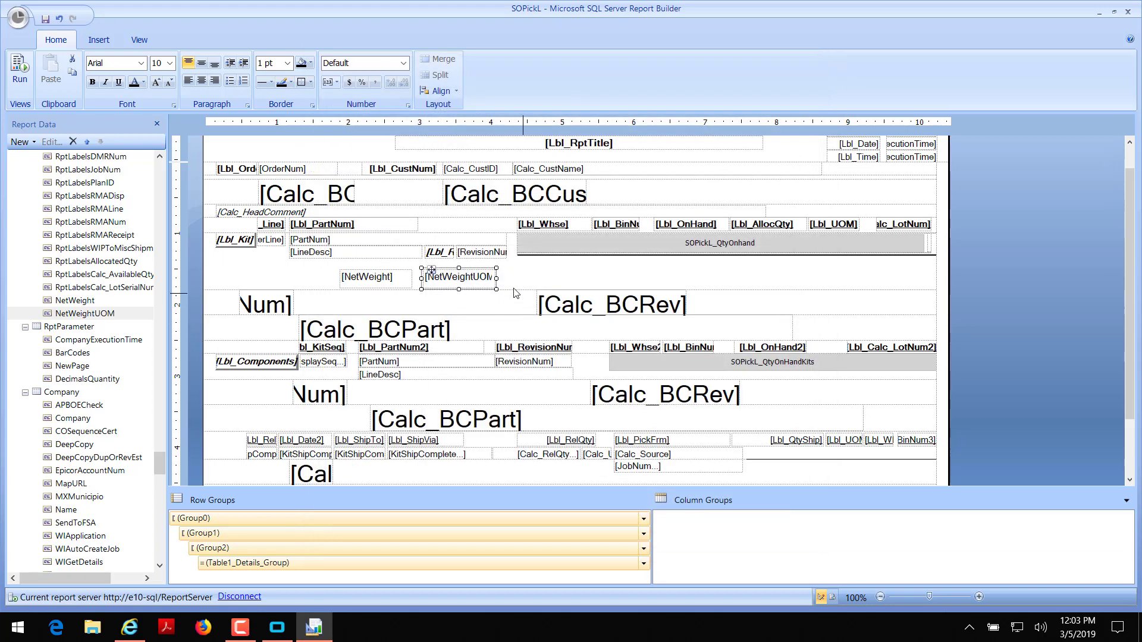
Narrow the NetWeightUOM text box and set the font size of both net weight text boxes to 9.
drag(489, 277, 448, 283)
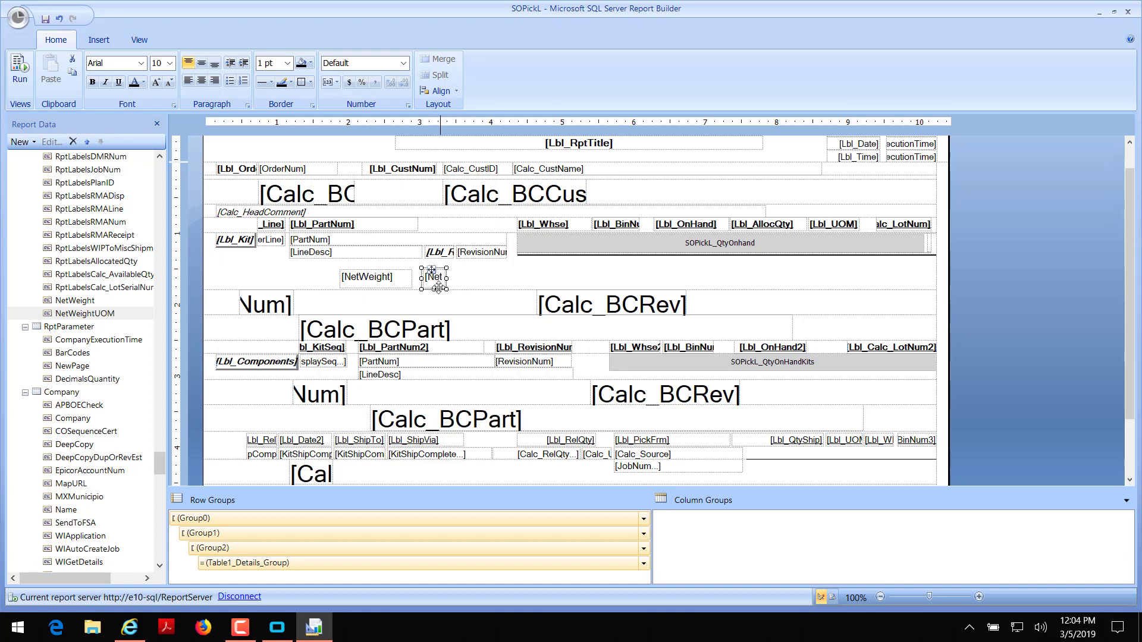
click(391, 287)
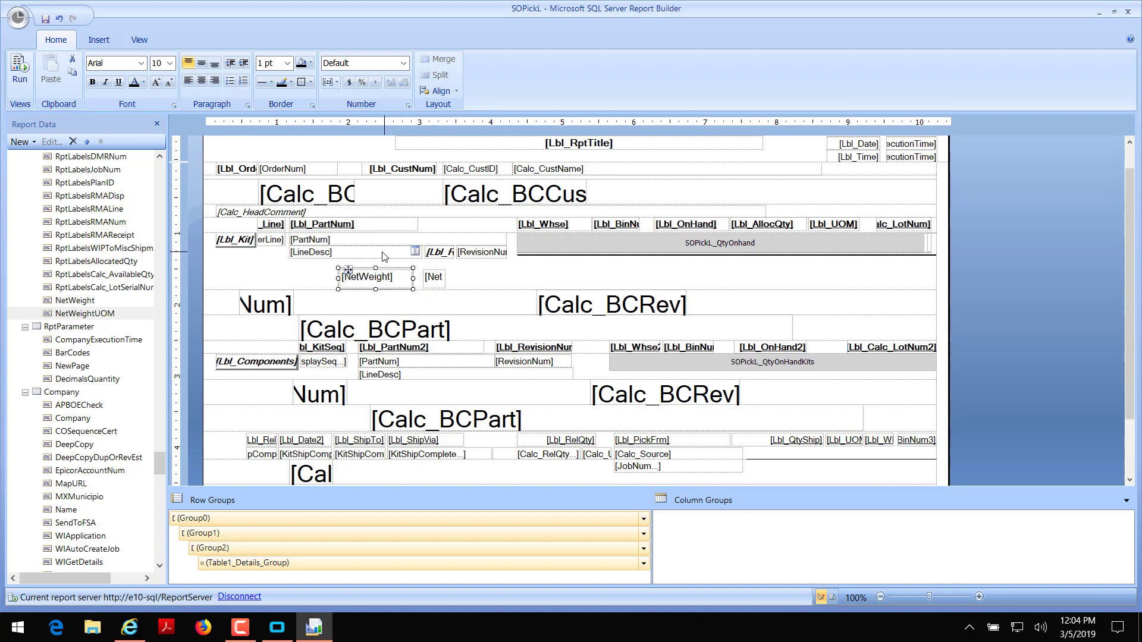
click(471, 255)
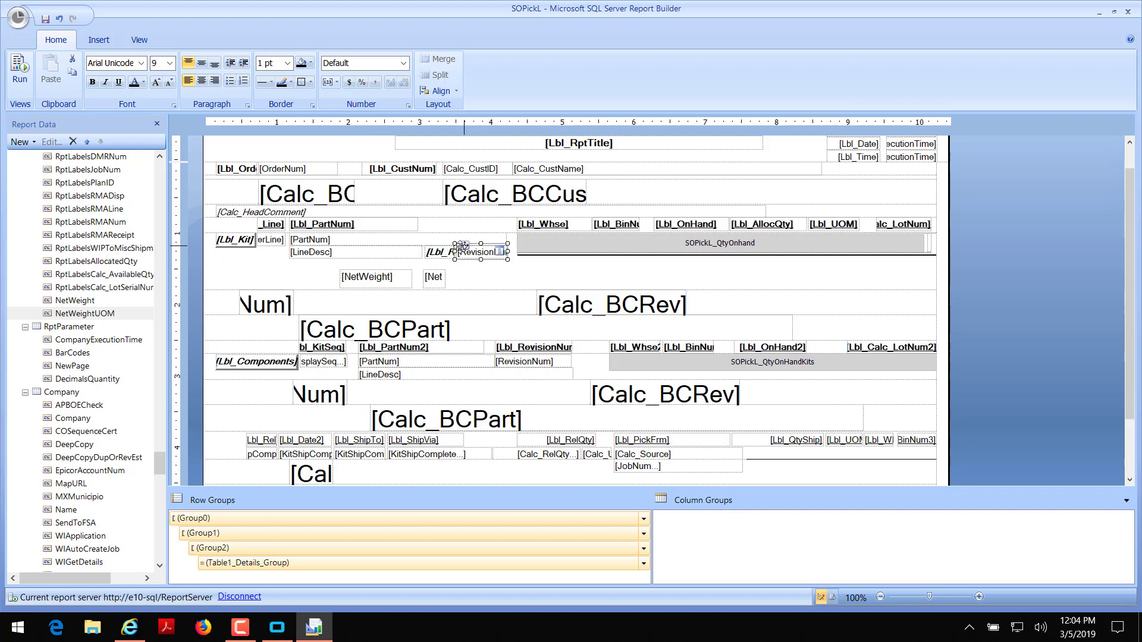
click(369, 274)
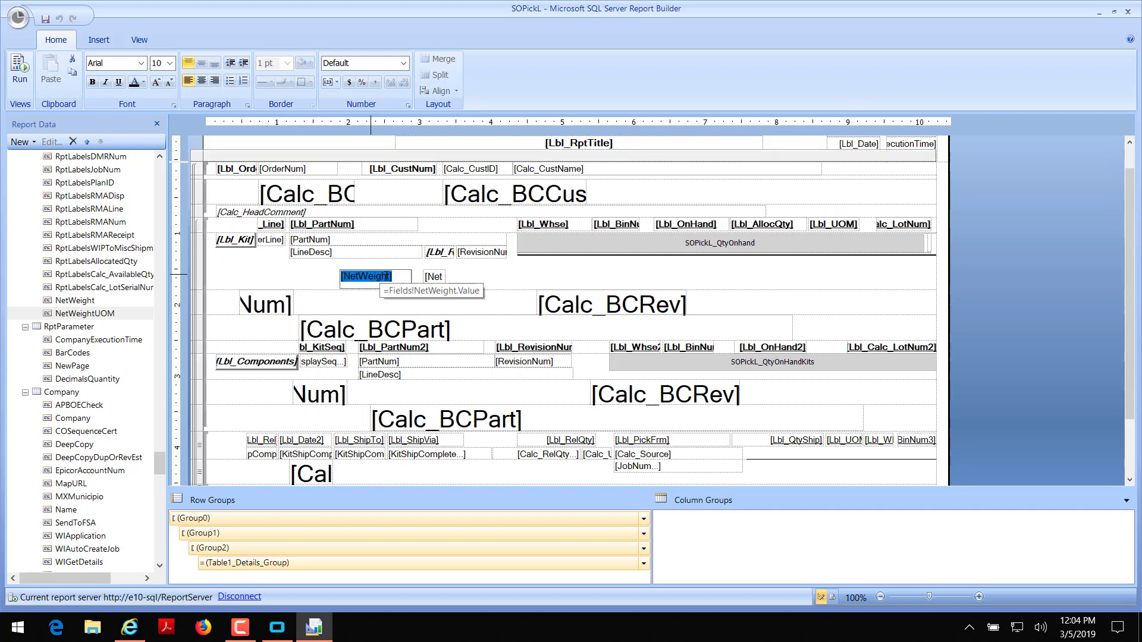
click(170, 63)
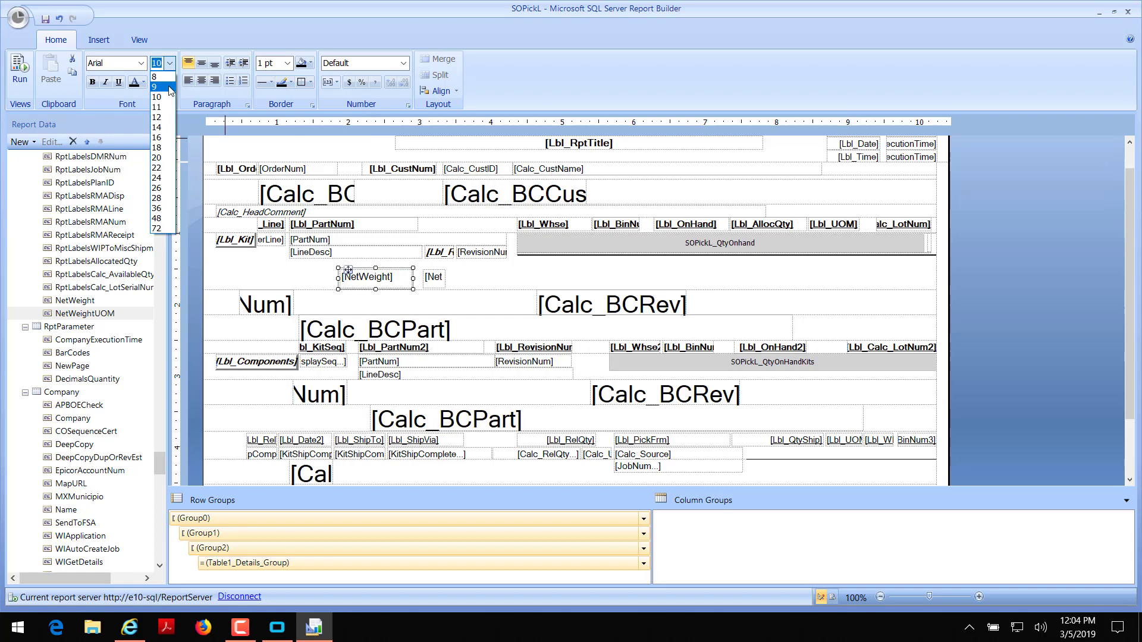
click(160, 85)
click(439, 284)
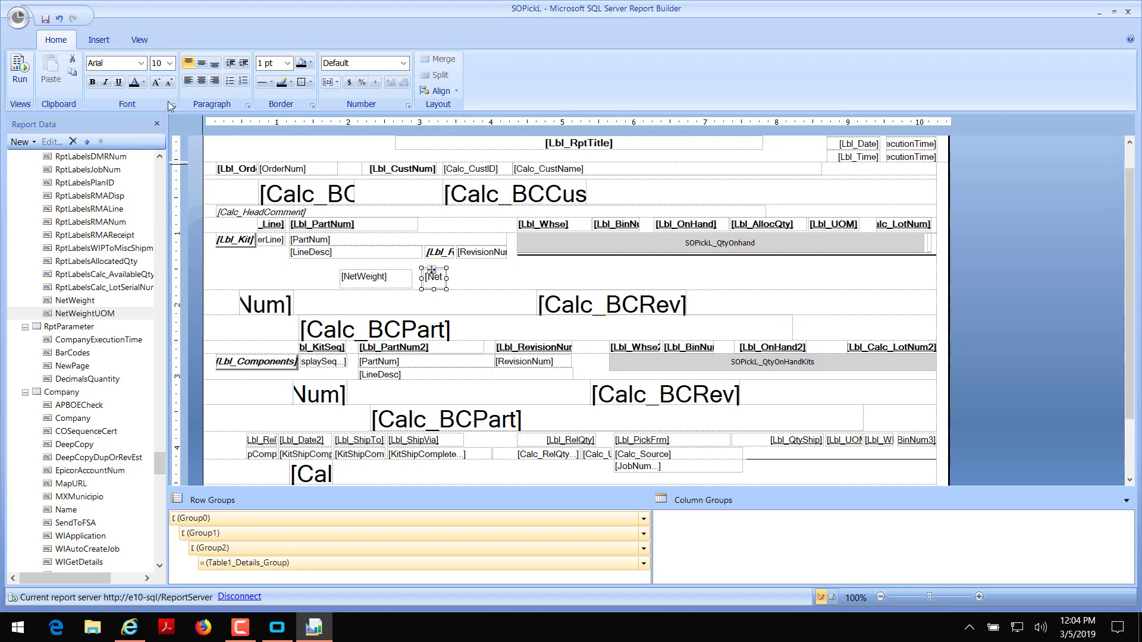
click(170, 63)
click(160, 87)
Make the NetWeight and NetWeightUOM text boxes the same height as the LineDesc text box above them.
click(370, 257)
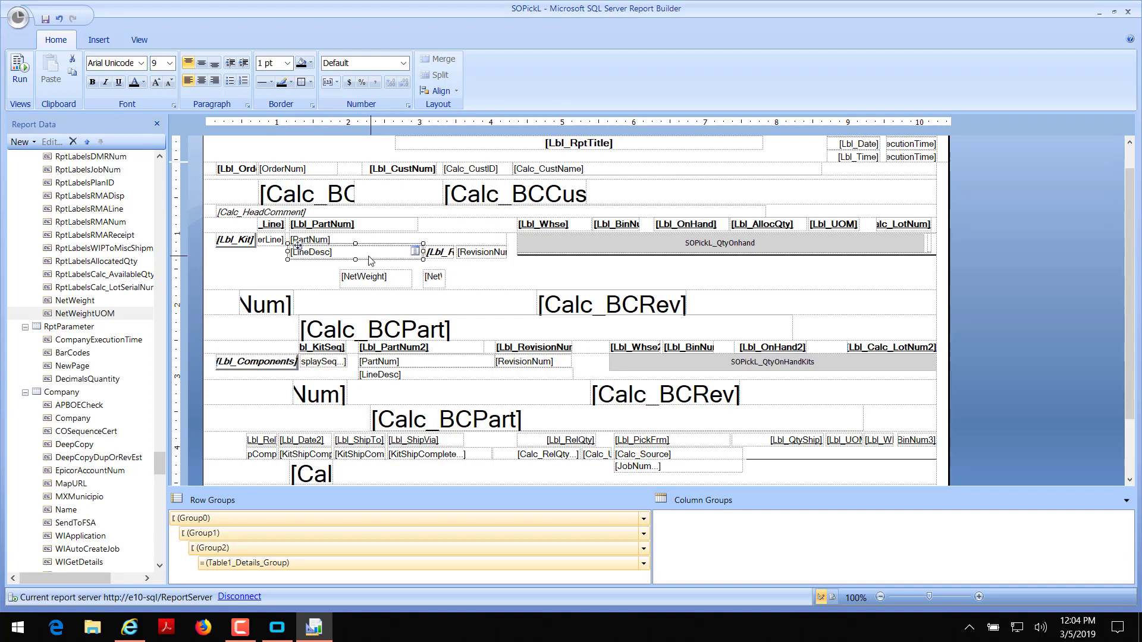
ctrl+click(387, 286)
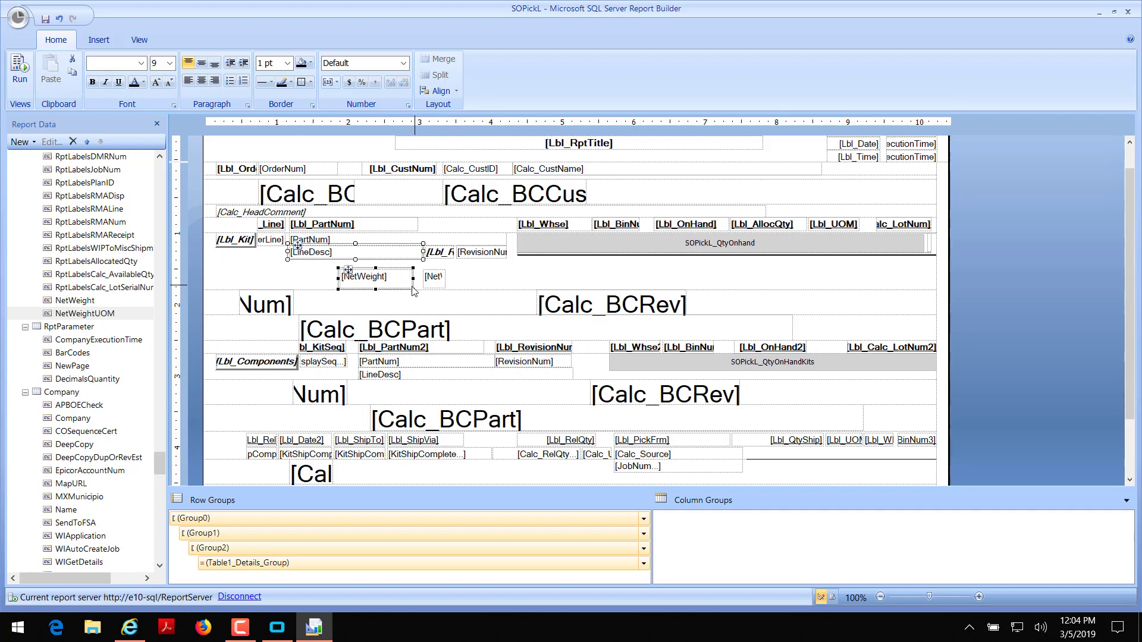
ctrl+click(433, 285)
right_click(432, 286)
mouse_move(479, 352)
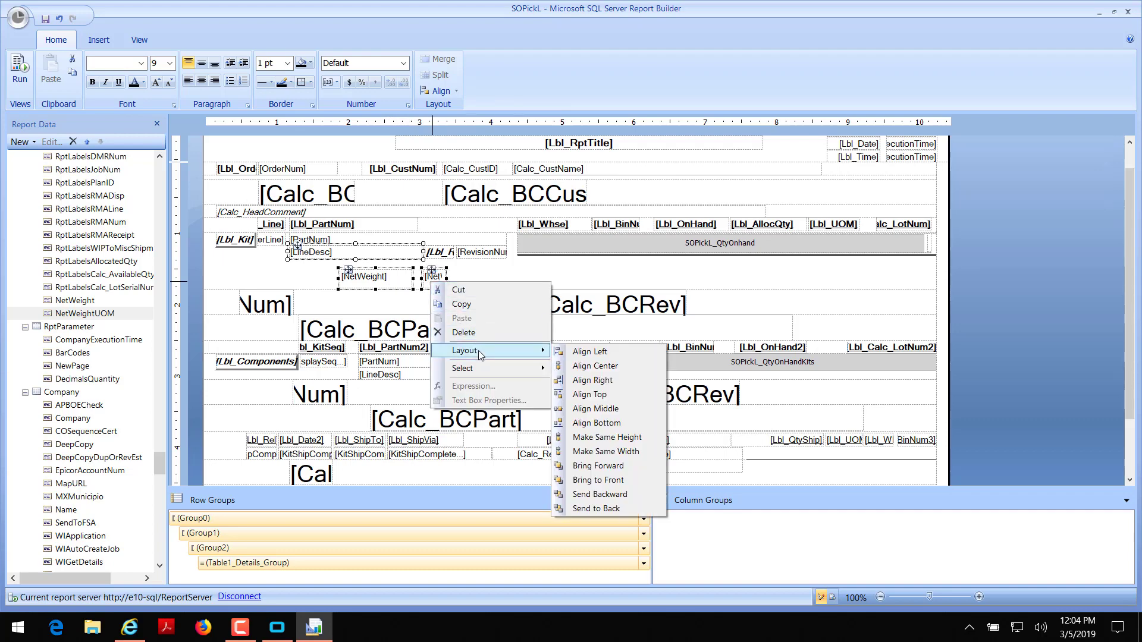
click(646, 438)
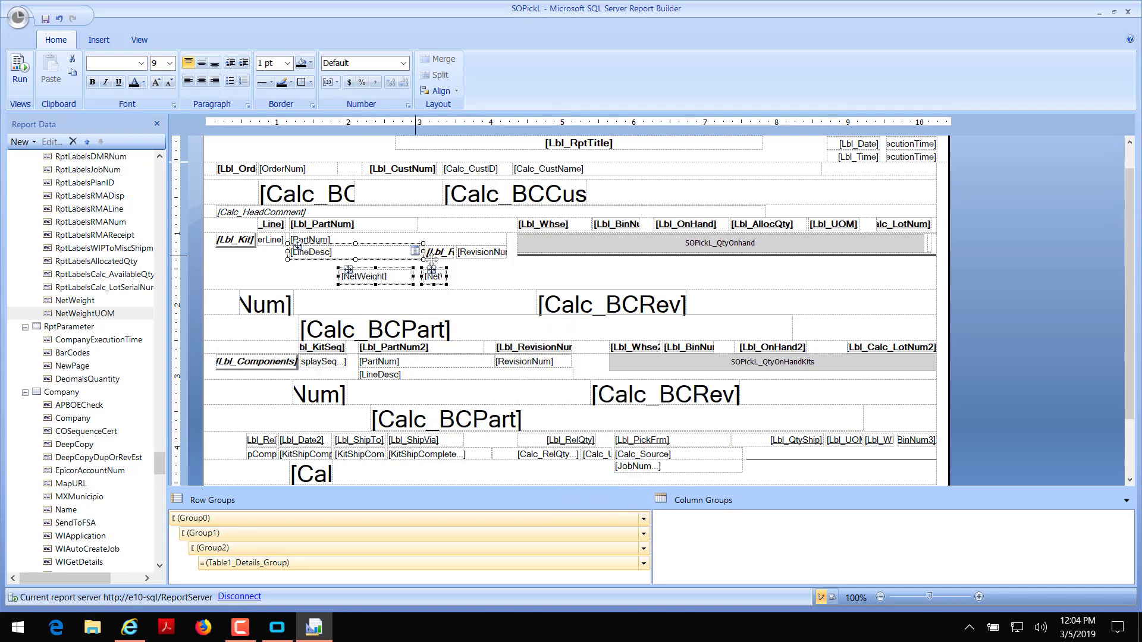
Narrow the NetWeight text box slightly and move the NetWeightUOM text box directly against it.
click(410, 290)
click(403, 278)
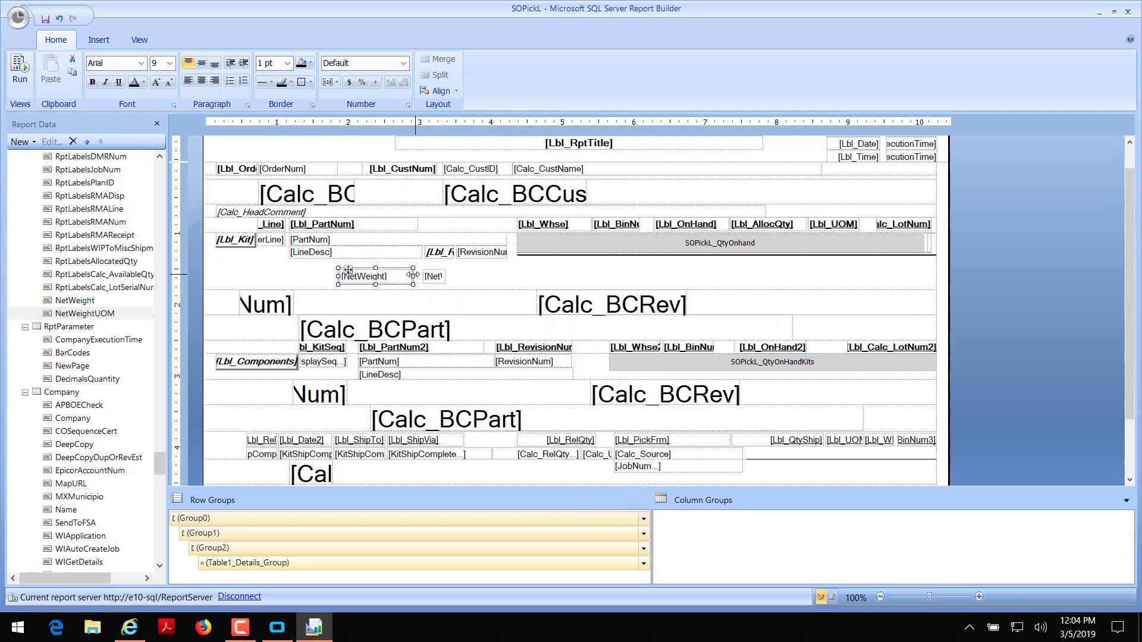
mouse_move(413, 276)
mouse_down()
mouse_move(402, 278)
mouse_move(407, 266)
mouse_up()
click(432, 277)
Format the NetWeight text box as a Number with 2 decimal places and negatives in parentheses.
click(388, 277)
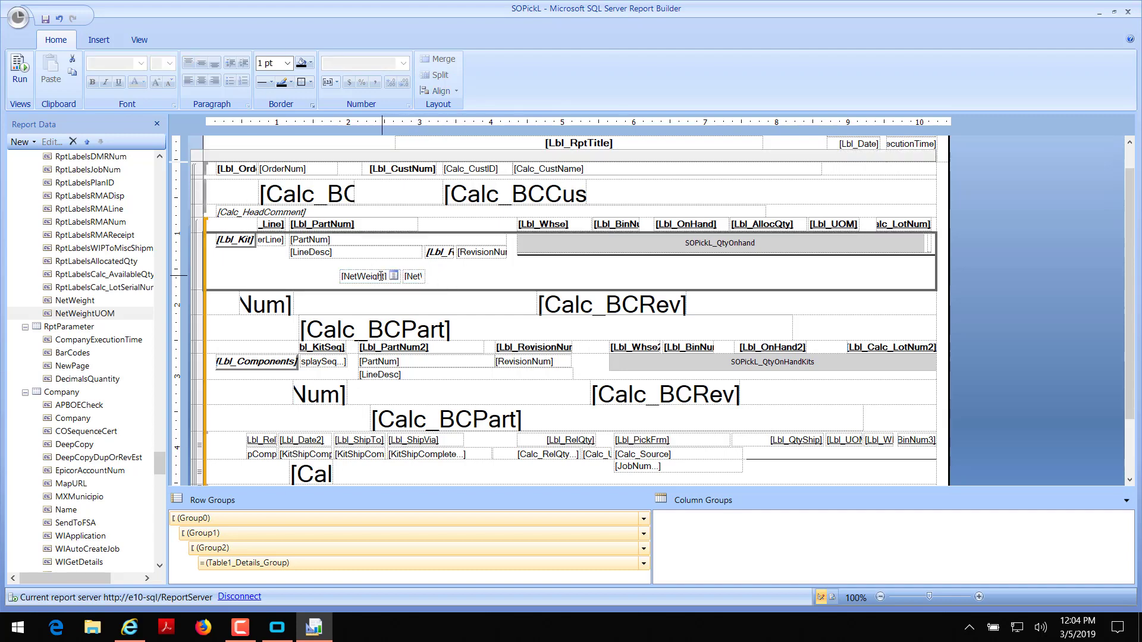
click(389, 280)
right_click(388, 281)
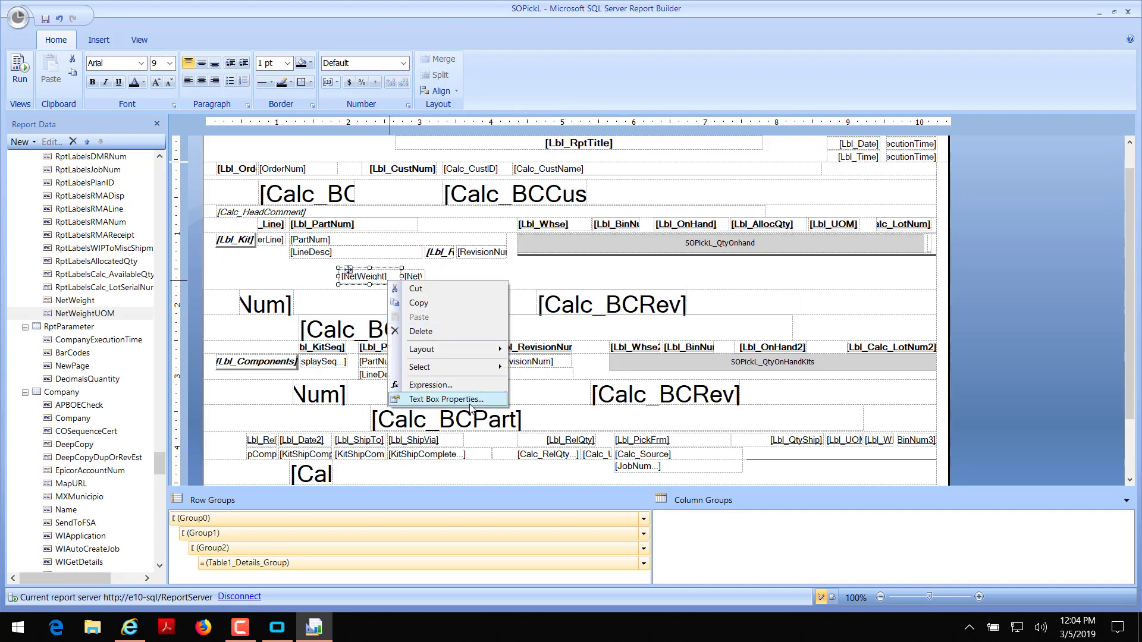
click(470, 408)
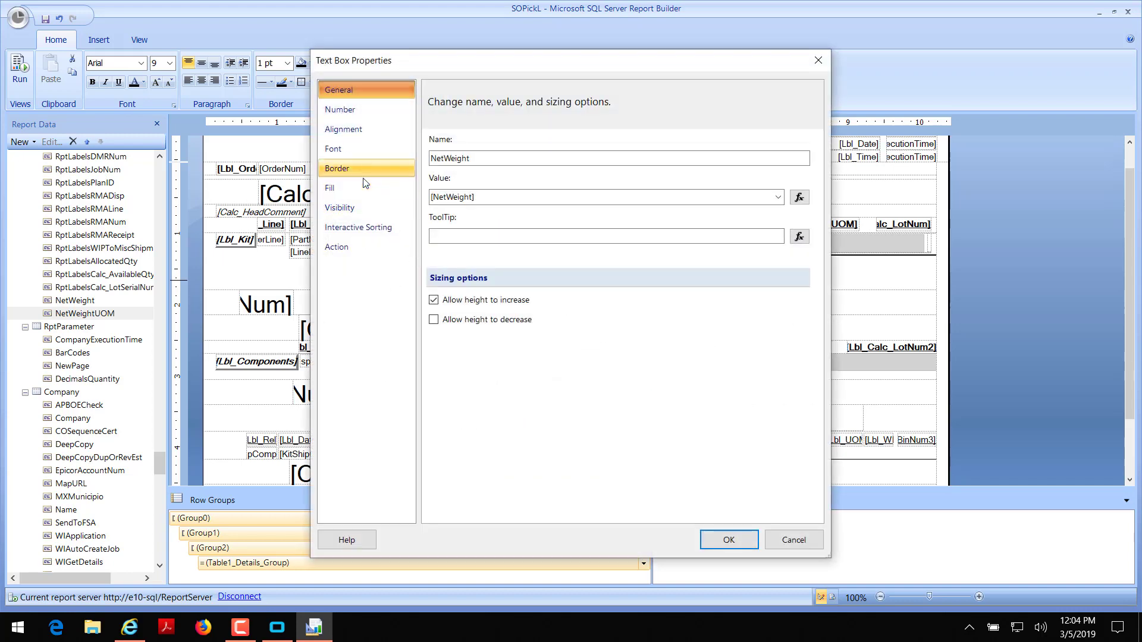
click(357, 113)
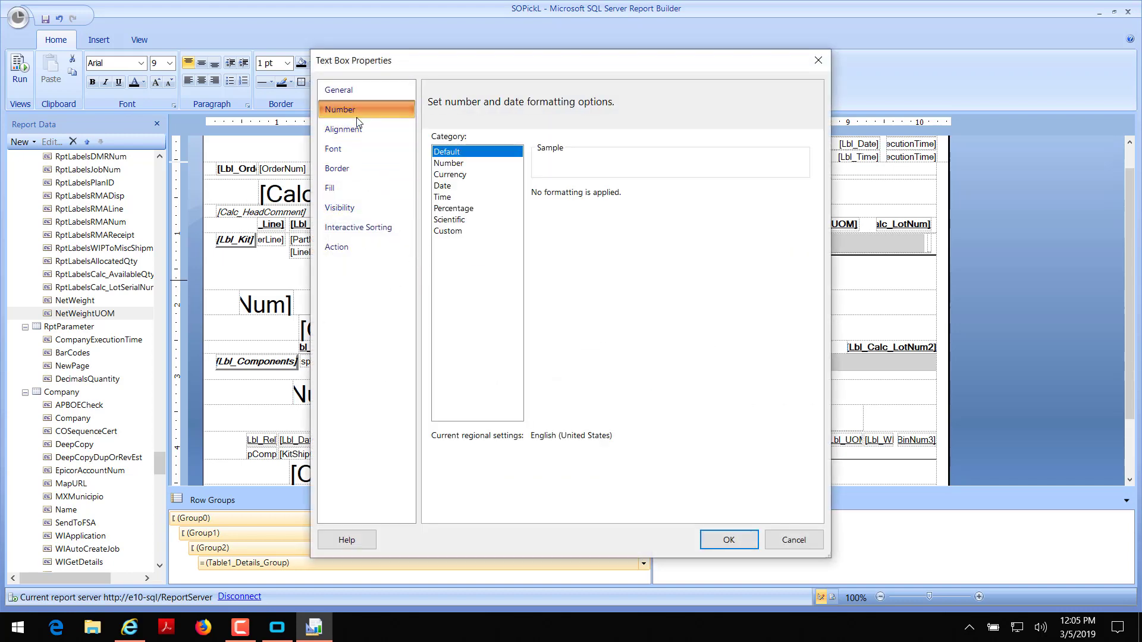
click(463, 163)
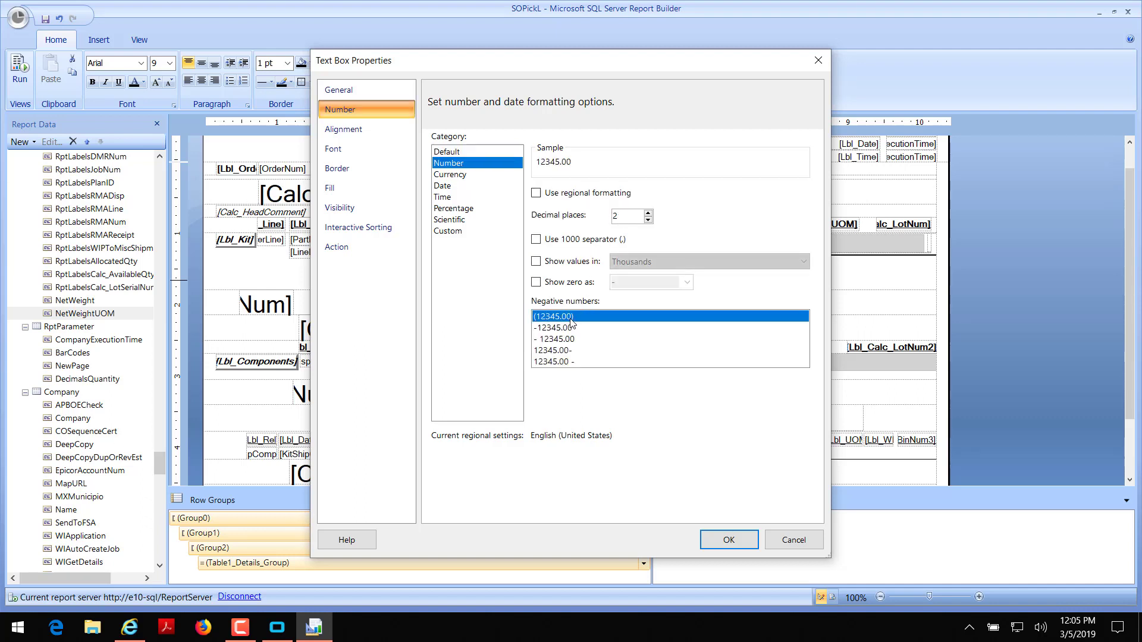
click(728, 540)
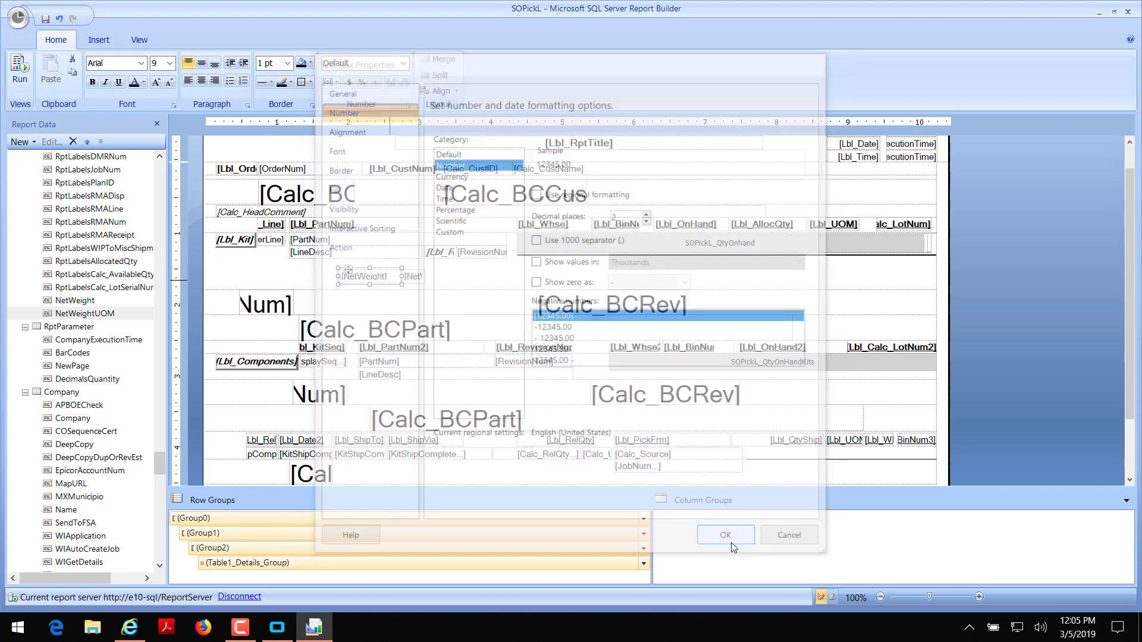
Move both net weight text boxes directly below the revision number and reduce the order line row's height to fit them.
ctrl+click(412, 278)
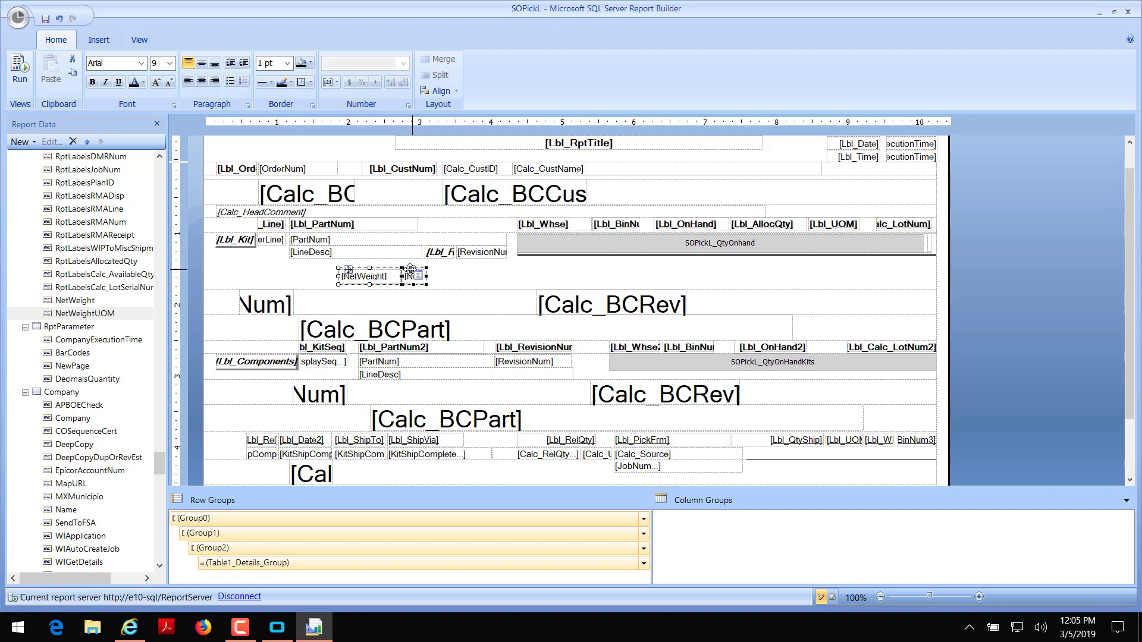
drag(410, 271, 458, 269)
drag(478, 262, 495, 260)
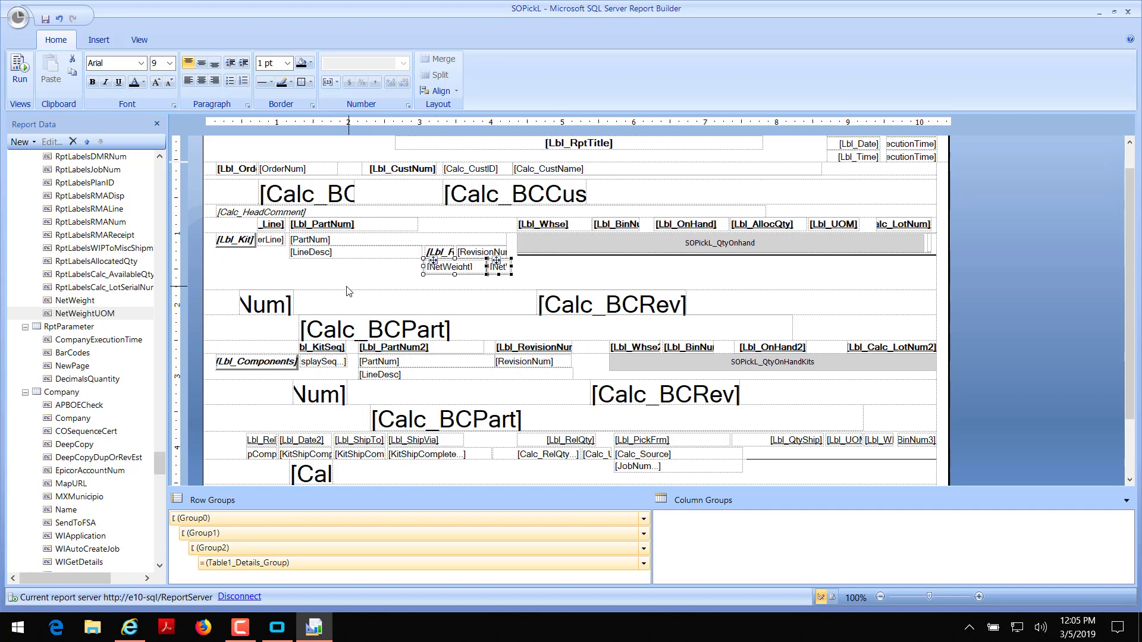
click(409, 286)
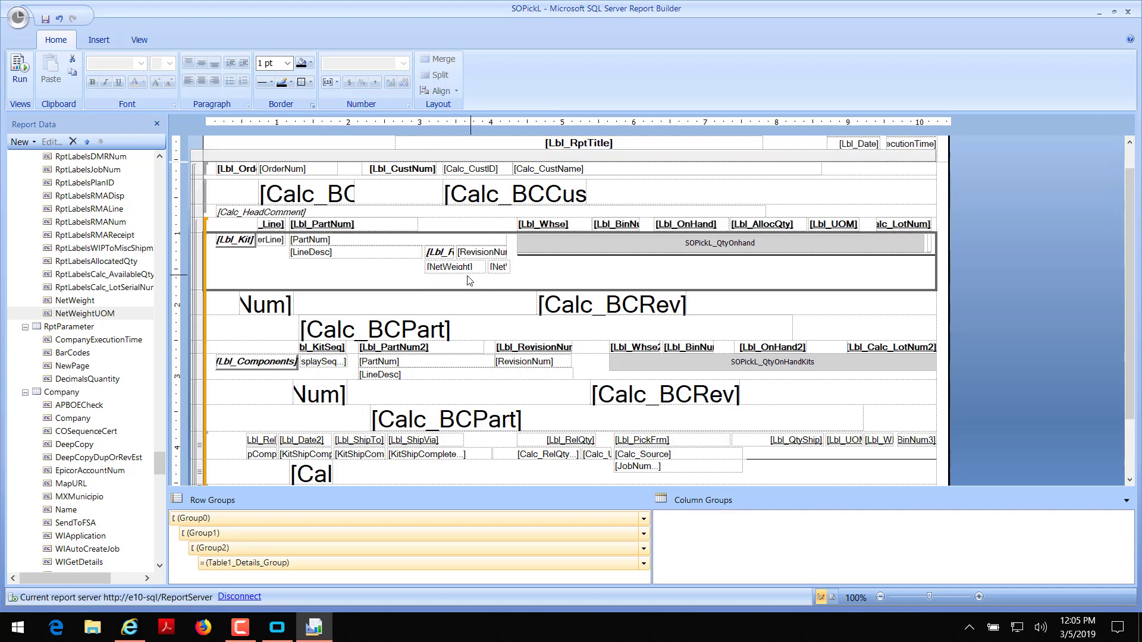
mouse_move(207, 291)
mouse_down()
mouse_move(212, 265)
mouse_move(215, 275)
mouse_up()
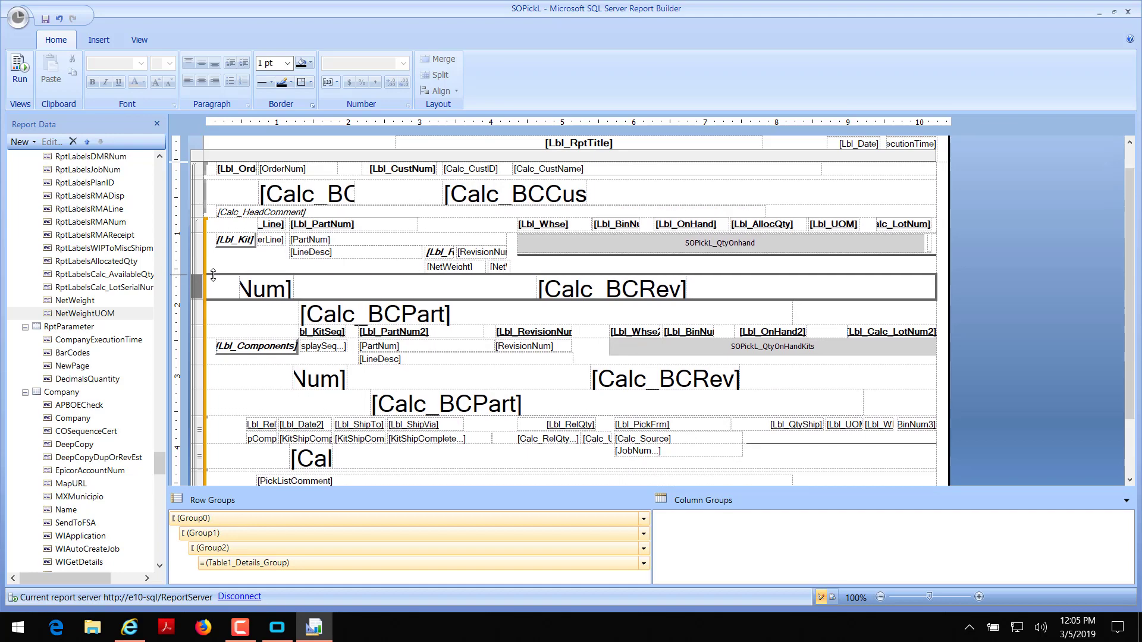
Insert a blank text box below the line description, beside the NetWeight text box in the order line row.
click(338, 269)
click(338, 272)
right_click(343, 268)
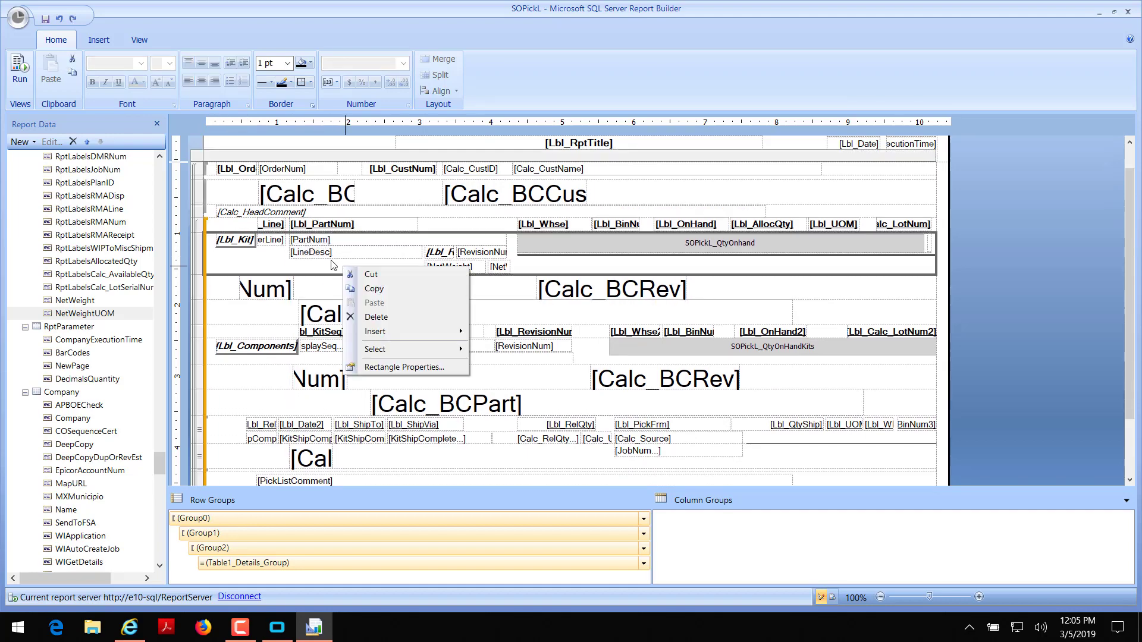
mouse_move(410, 334)
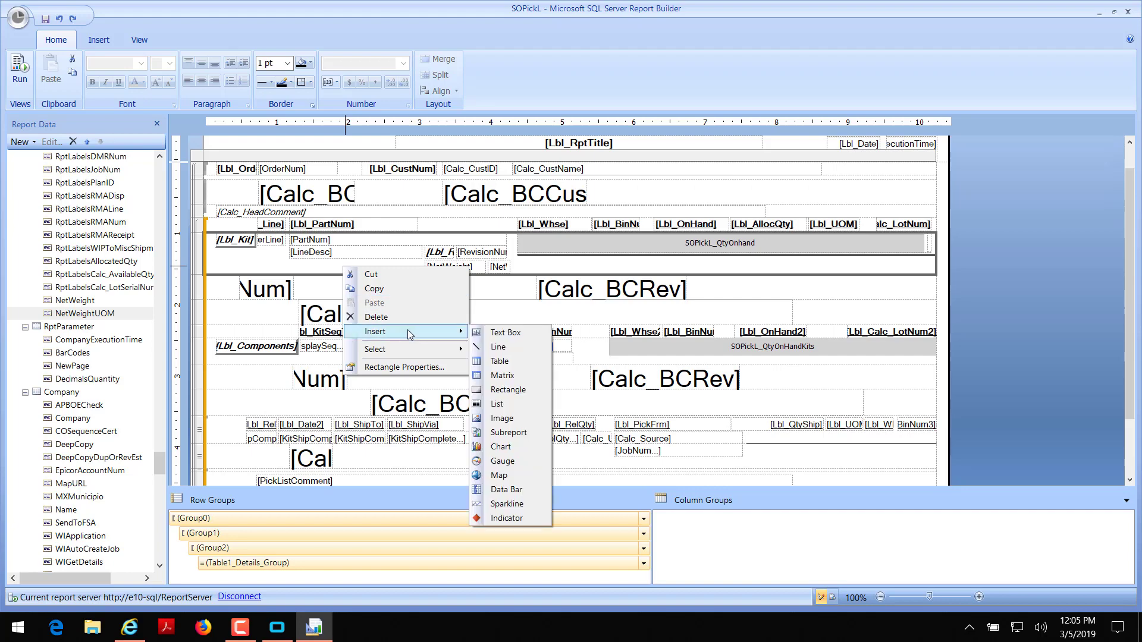
click(514, 333)
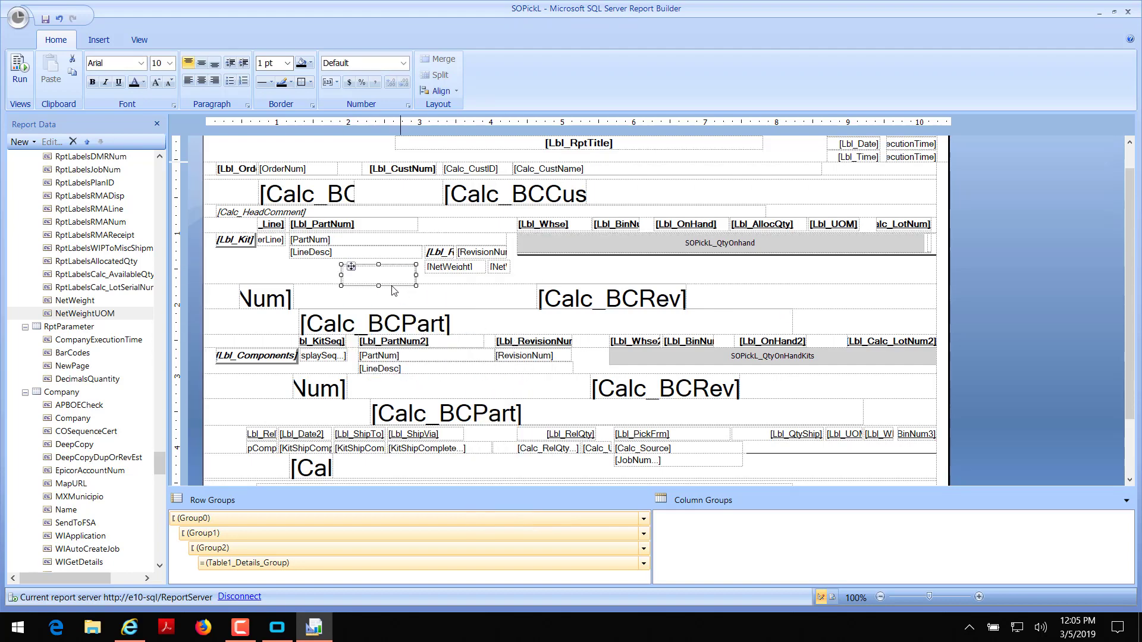
Enter "Weight:" in the blank text box beside NetWeight and set its font size to 9.
click(382, 278)
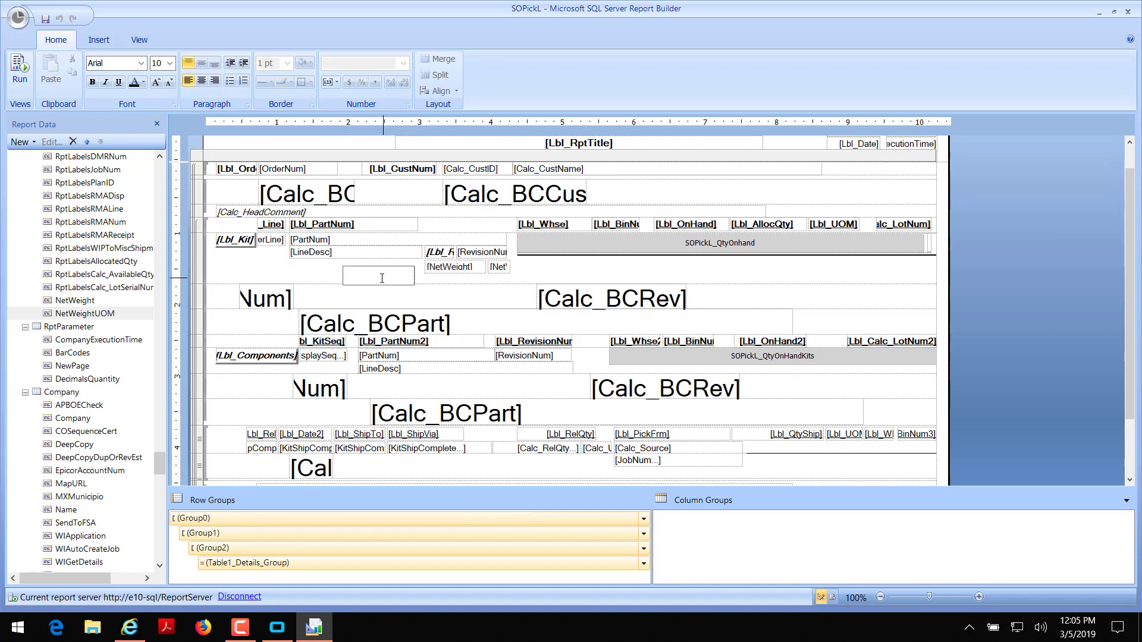
text(Weg)
click(335, 275)
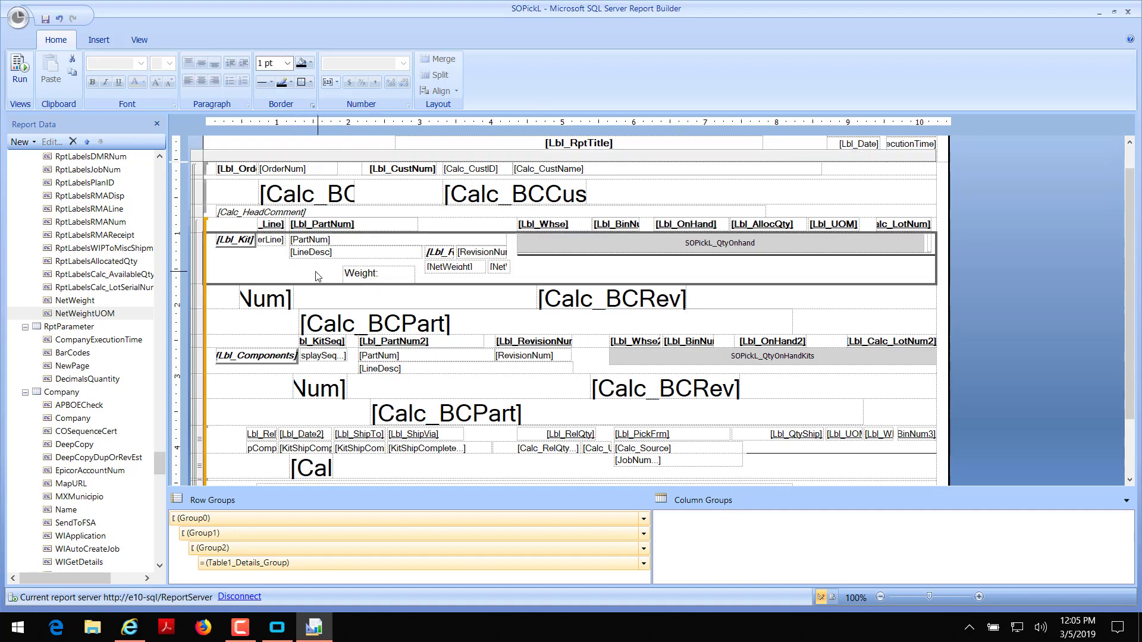
click(391, 280)
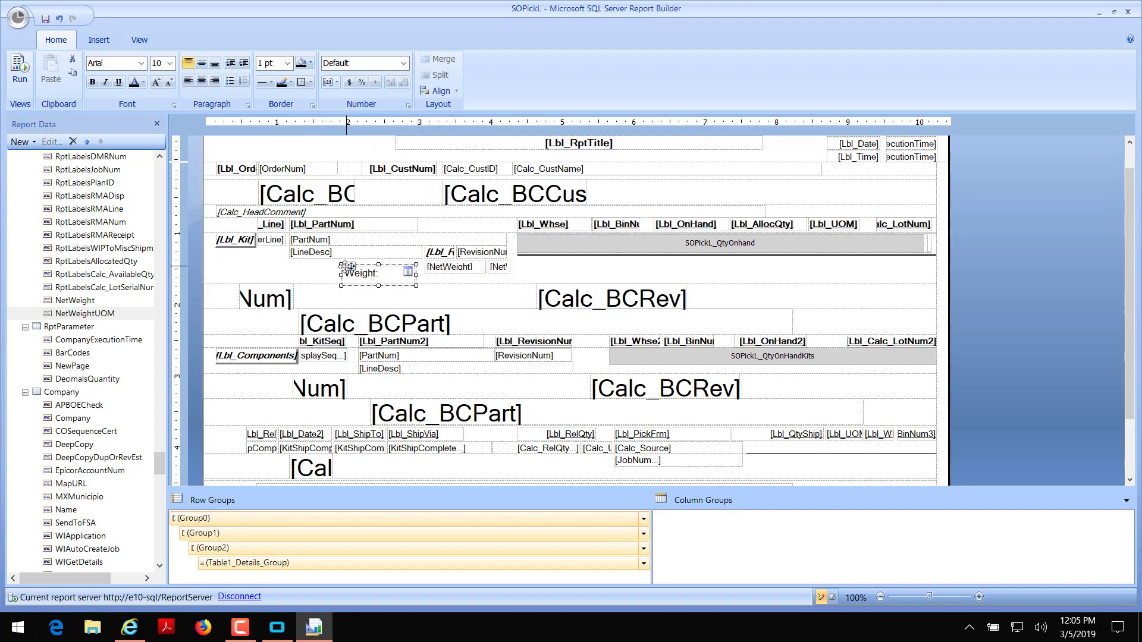
click(169, 63)
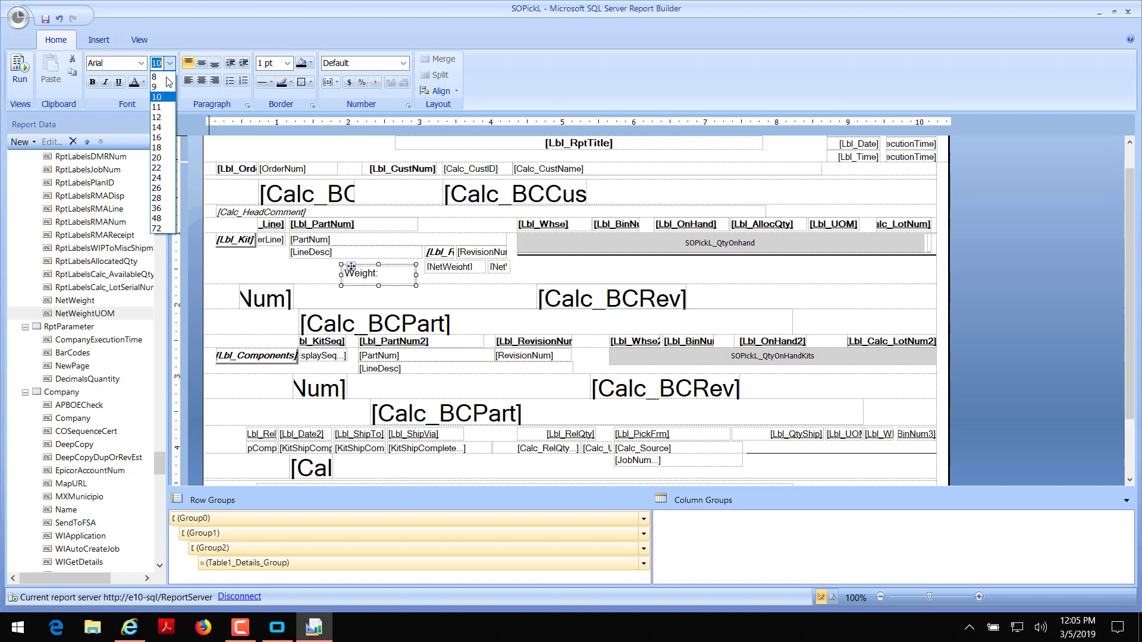
click(158, 86)
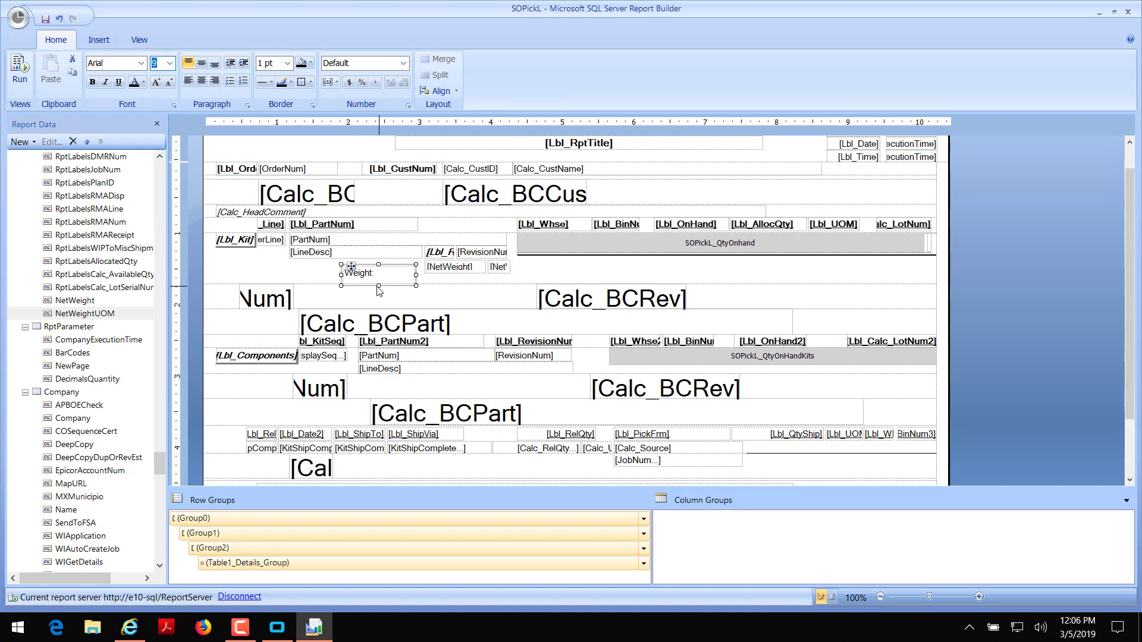
Make the Weight label the same height as the LineDesc text box in the order line row.
drag(379, 286, 378, 284)
click(385, 254)
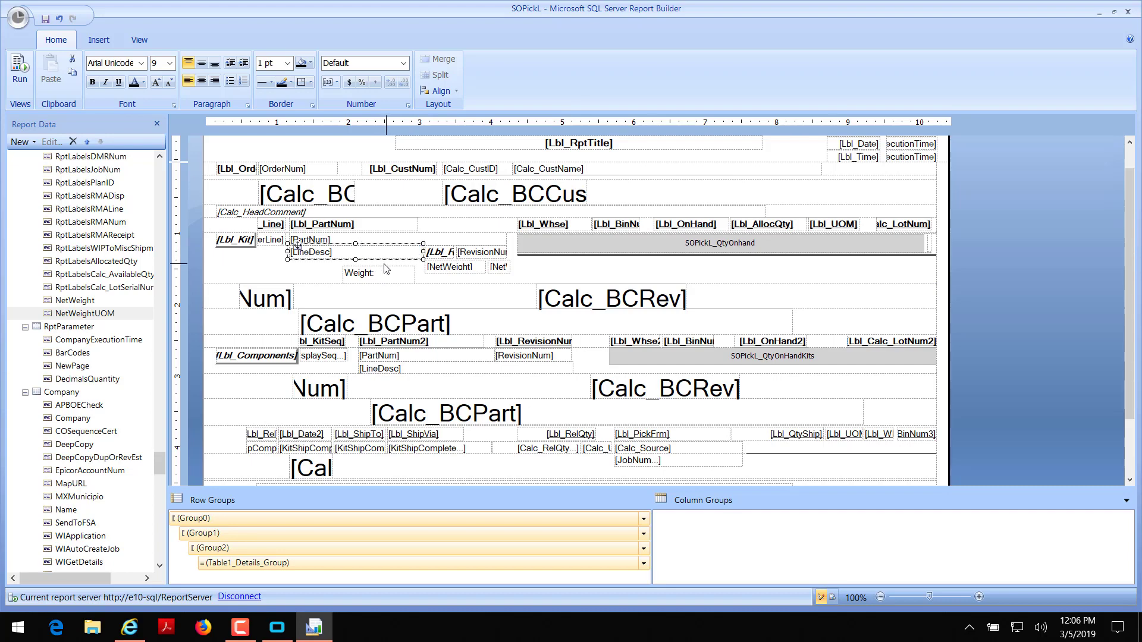
ctrl+click(386, 273)
right_click(387, 276)
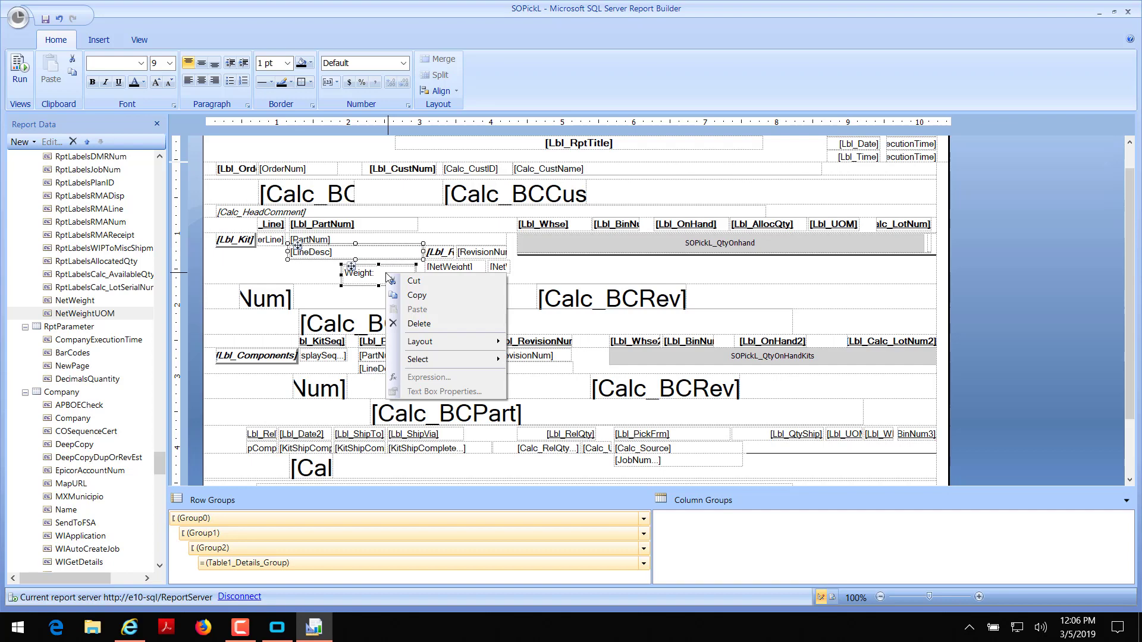
mouse_move(447, 343)
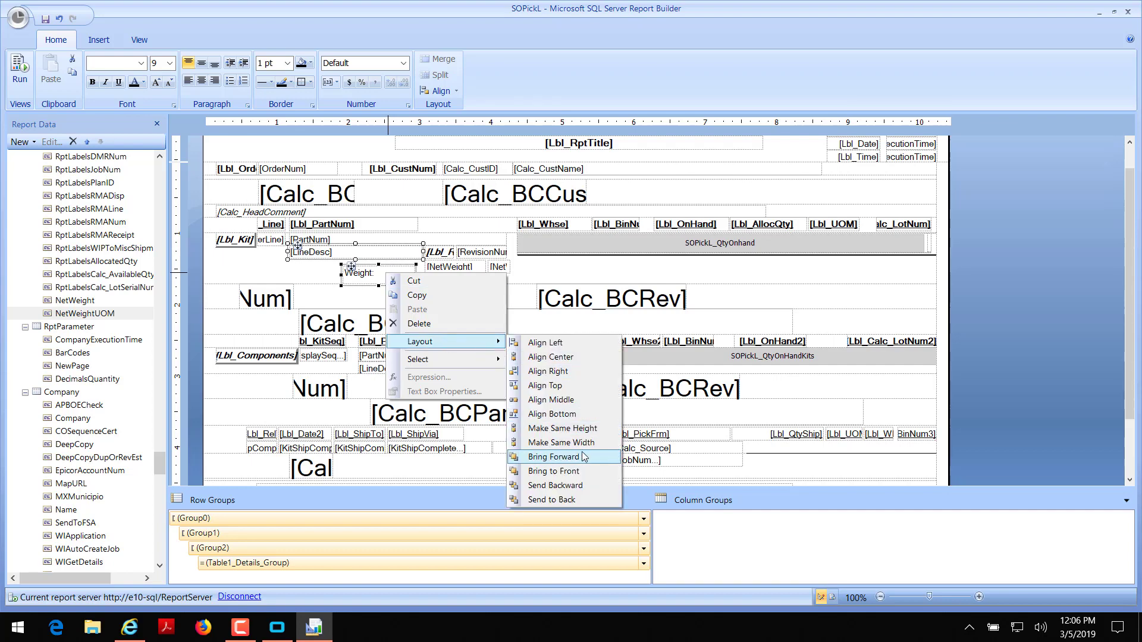
click(562, 429)
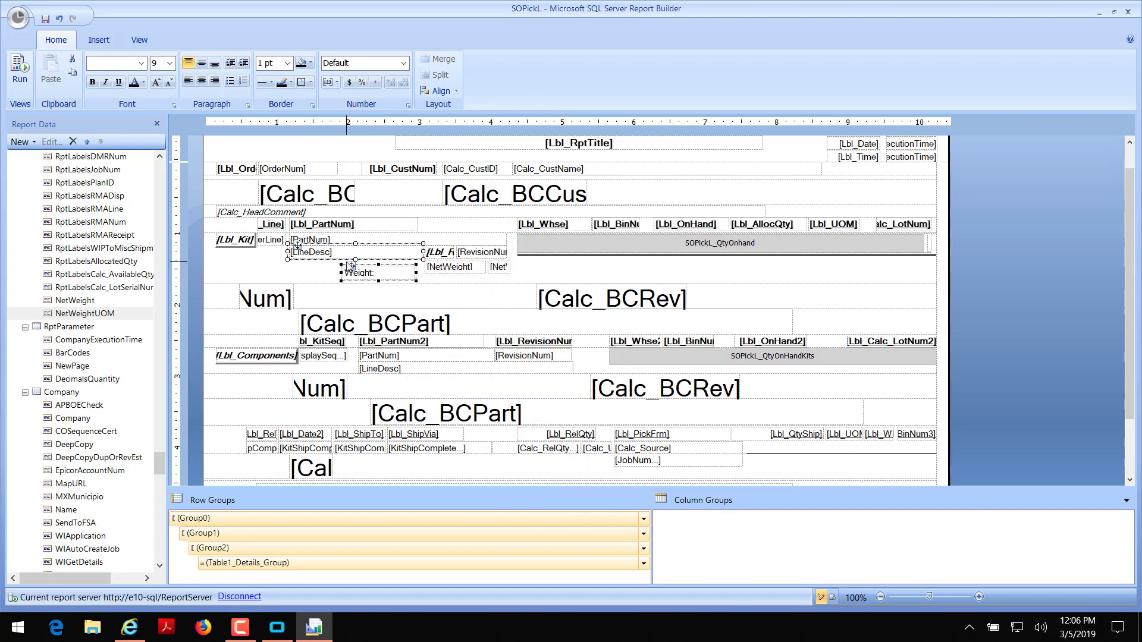
Narrow the Weight label to fit its text and place it directly against the NetWeight text box.
mouse_move(416, 272)
mouse_down()
mouse_move(402, 274)
mouse_move(411, 274)
mouse_up()
click(414, 280)
mouse_move(412, 272)
mouse_down()
mouse_move(375, 263)
mouse_move(398, 263)
mouse_up()
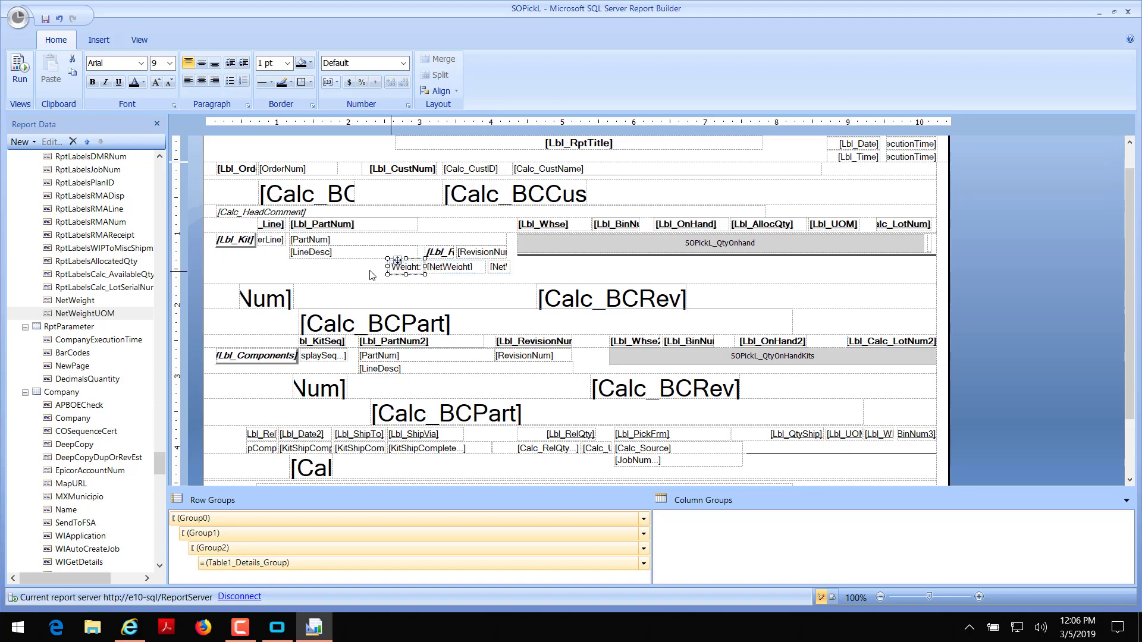
Make the Weight label's text bold.
click(97, 85)
click(362, 278)
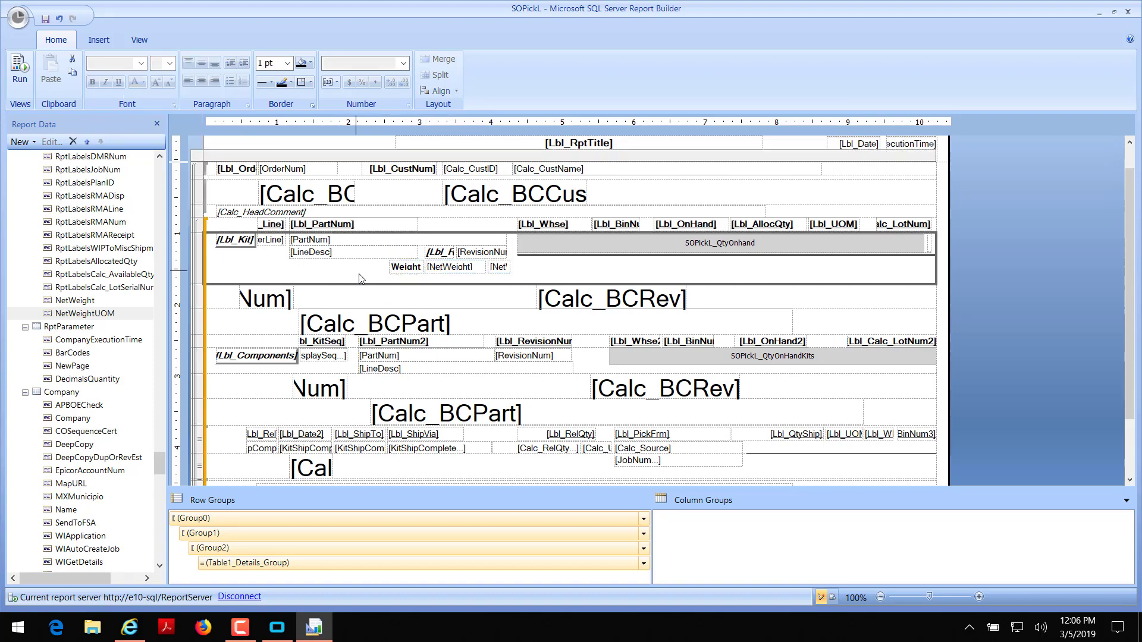
click(398, 269)
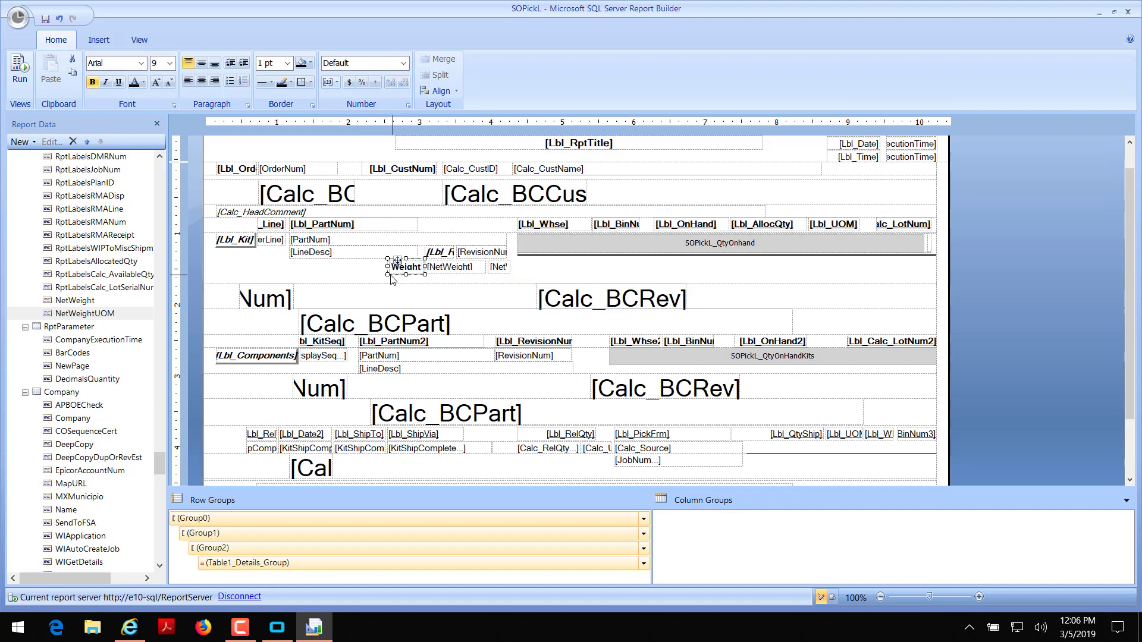
click(395, 279)
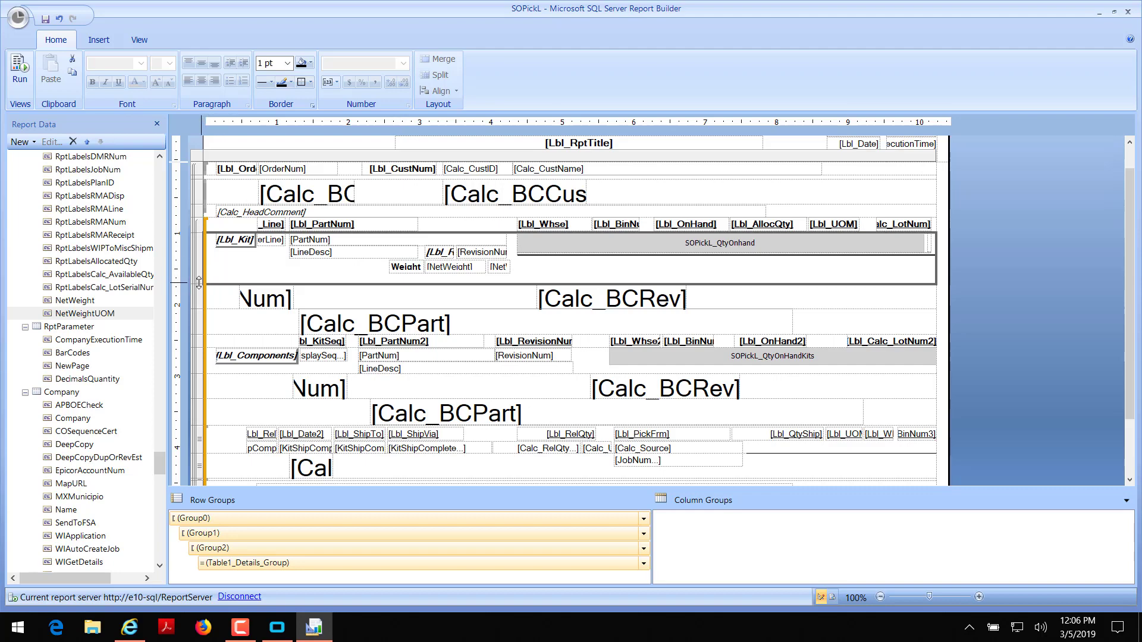
Reduce the order line row's height to end just below the weight text boxes and save the SOPickL report.
click(404, 271)
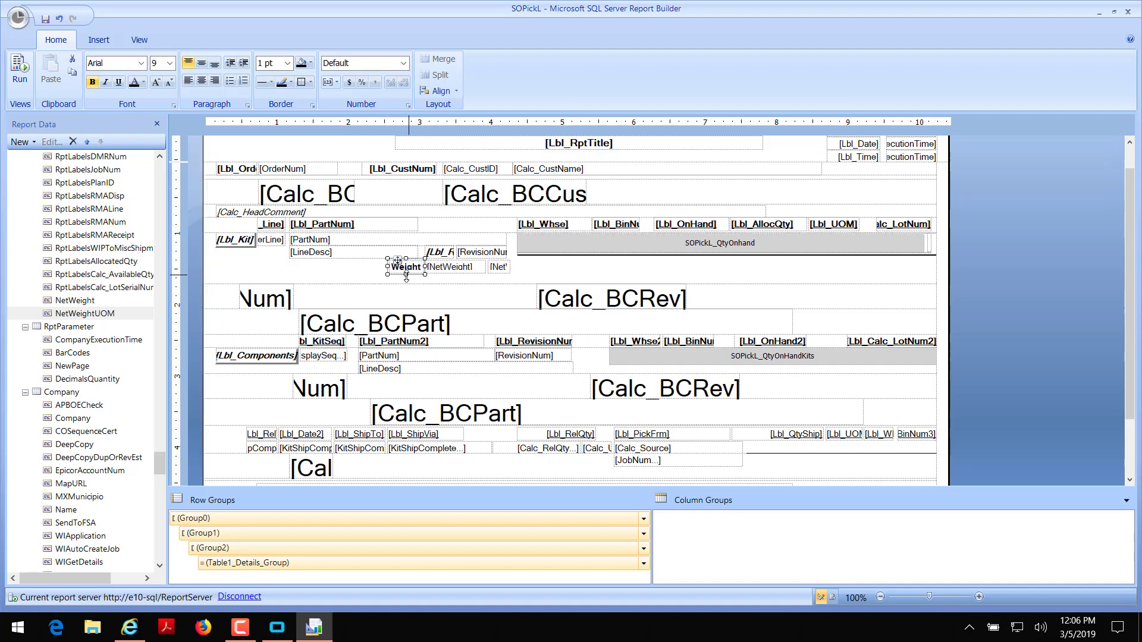
click(213, 285)
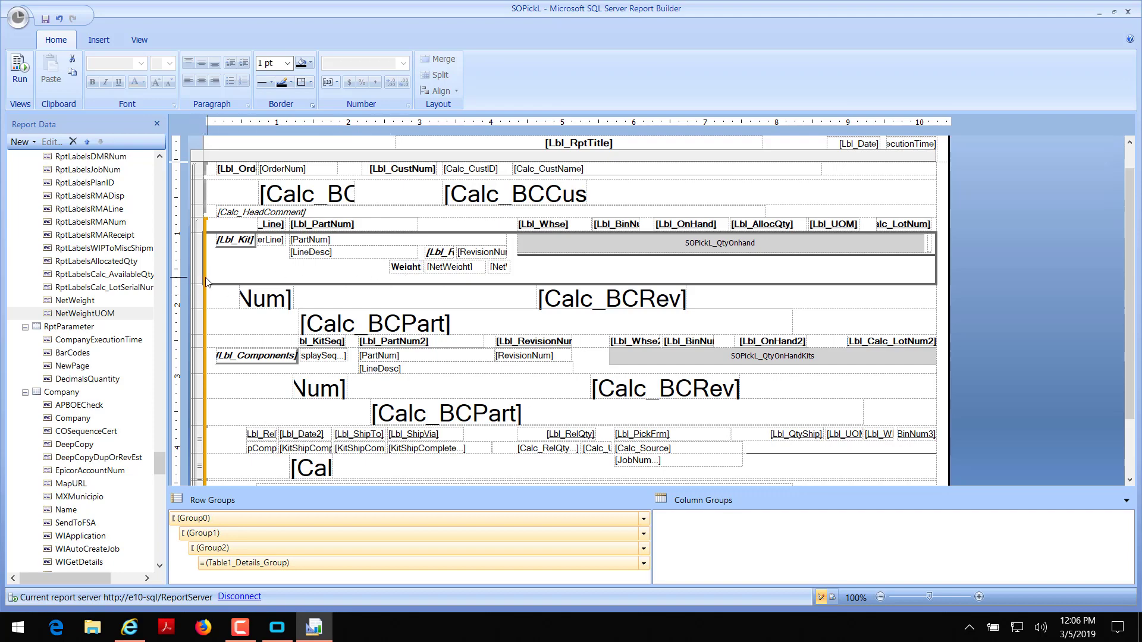
drag(201, 284, 203, 273)
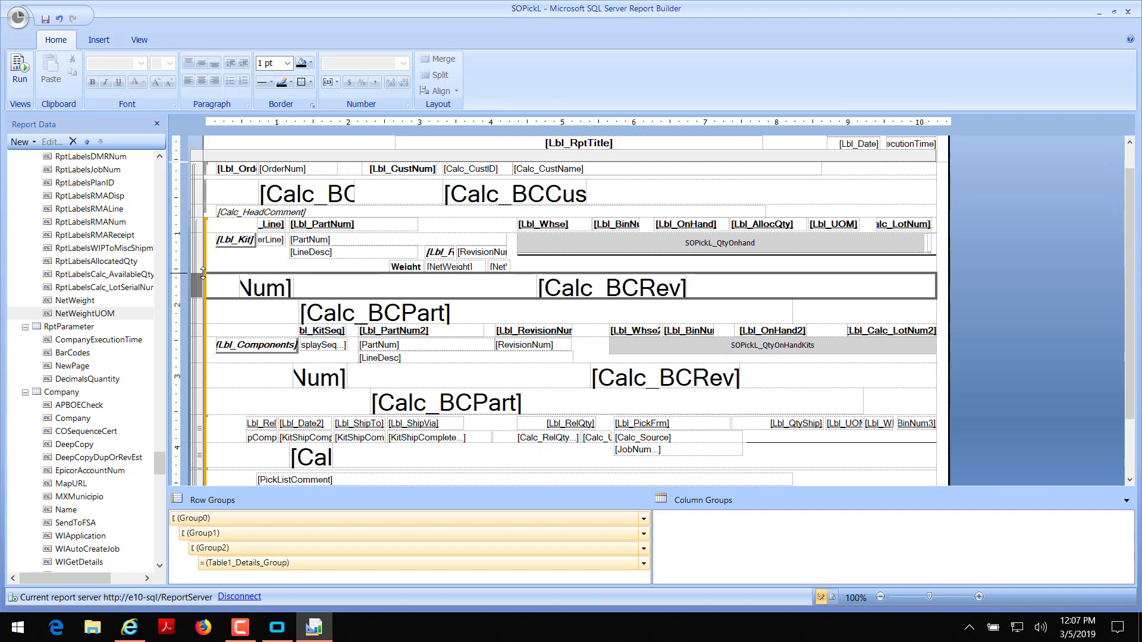
click(46, 22)
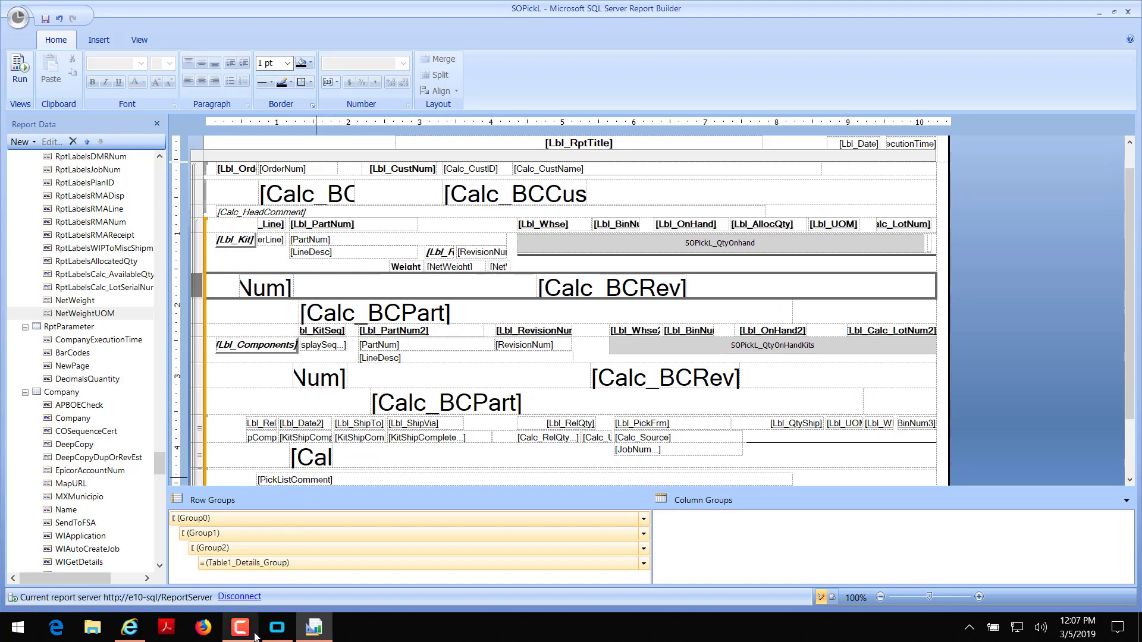
Switch to Epicor and open the Sales Order Pick List from Sales Management's Order Management reports.
mouse_move(277, 634)
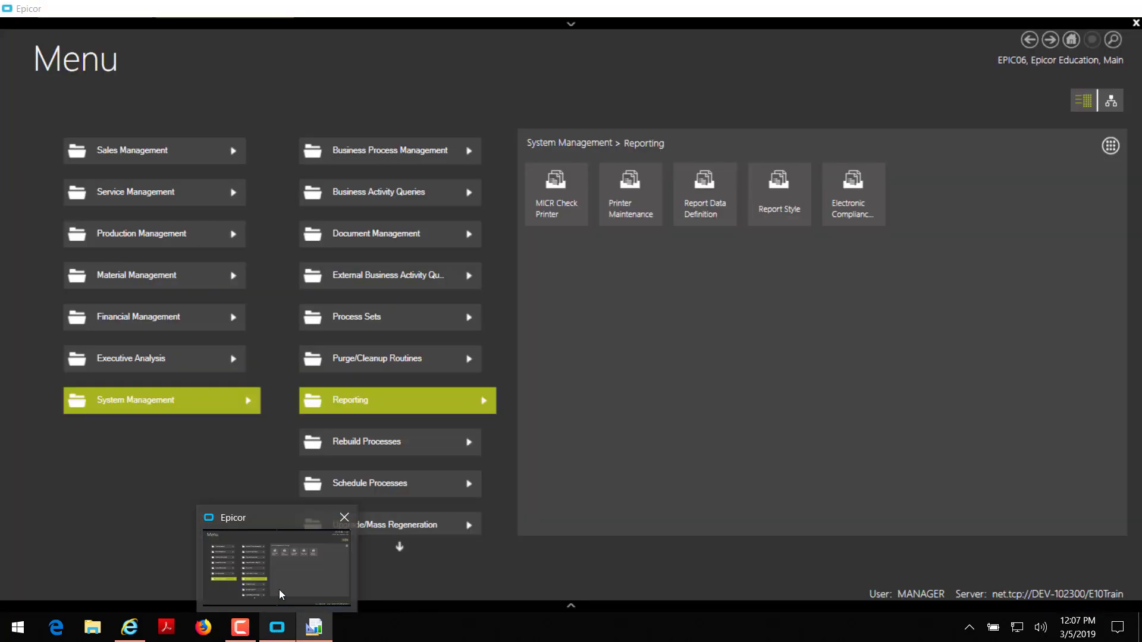
click(280, 590)
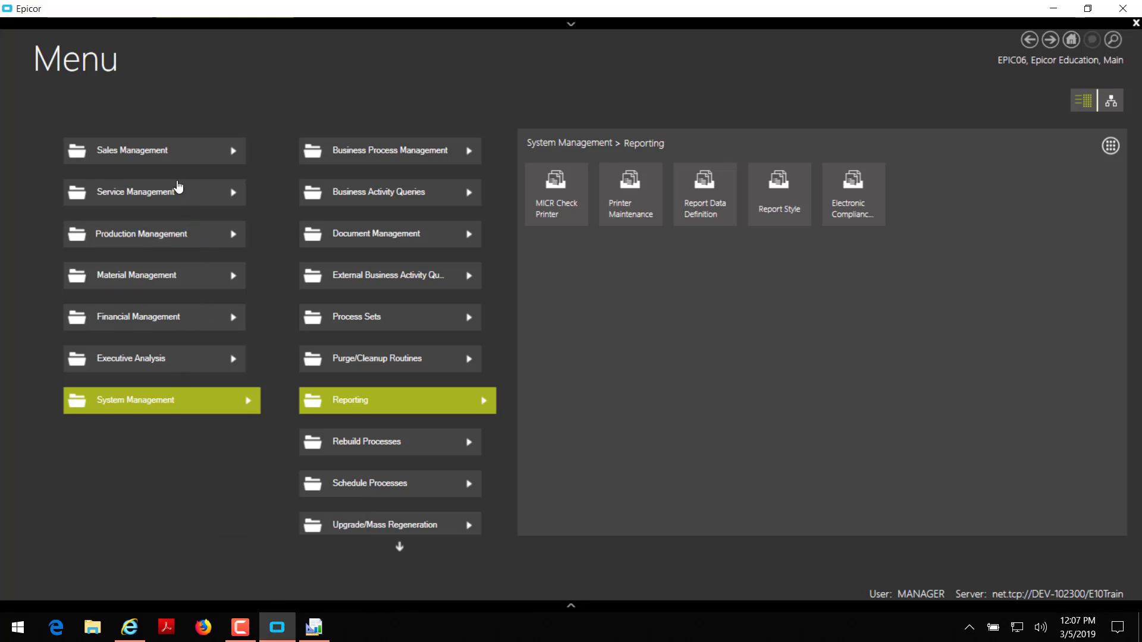
click(170, 153)
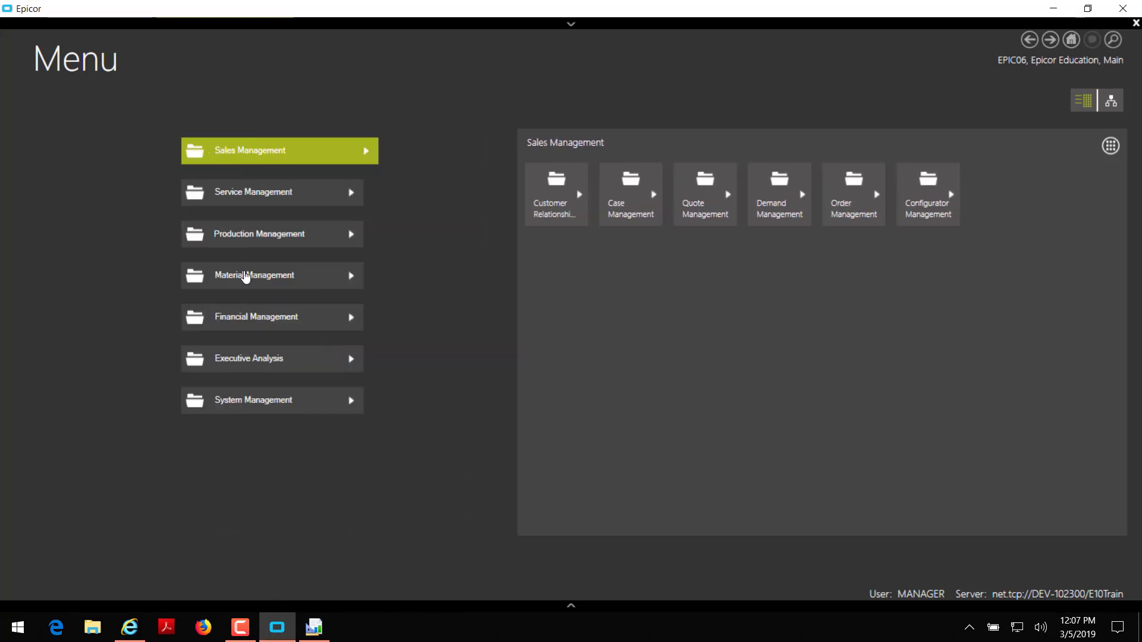
click(853, 213)
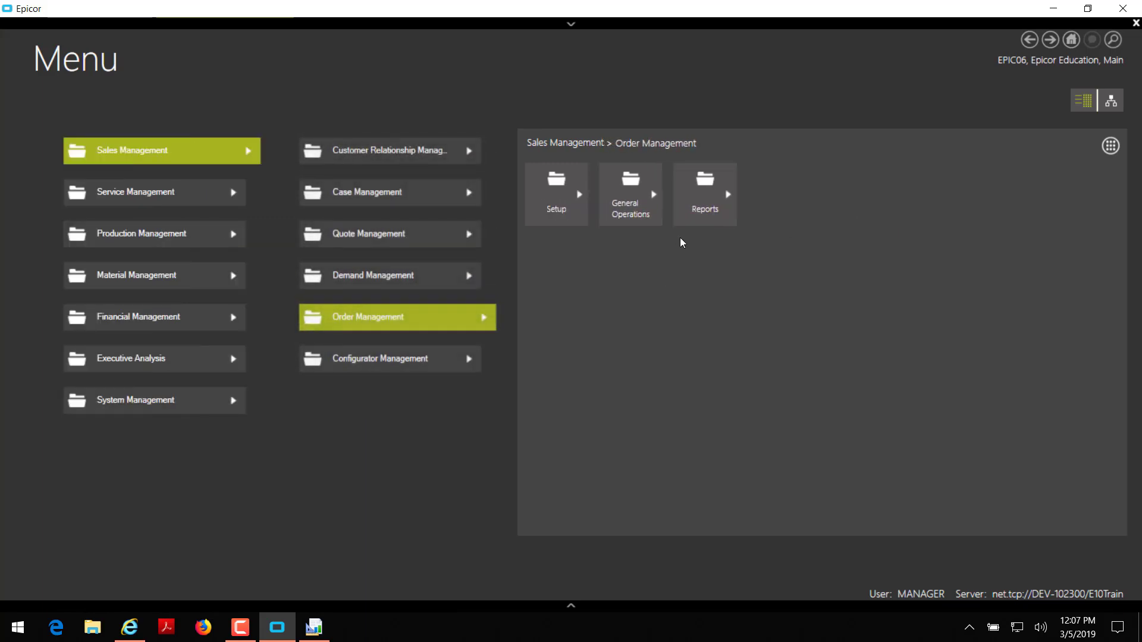
click(699, 216)
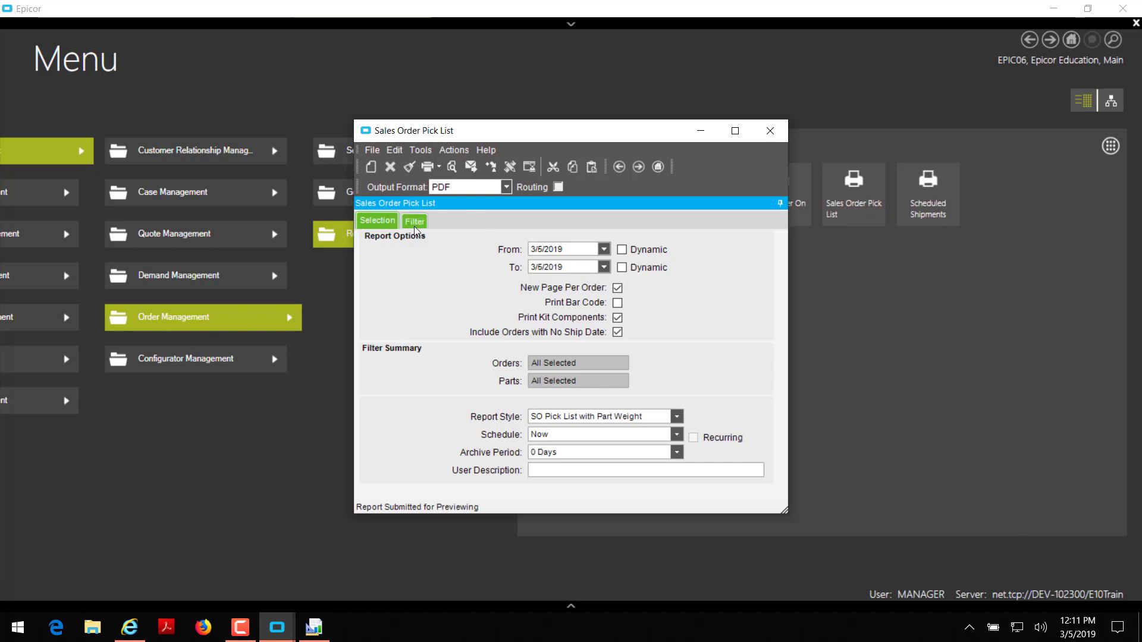
Filter the Sales Order Pick List to the six parts from 001_MPCons through 00C1A.
click(414, 223)
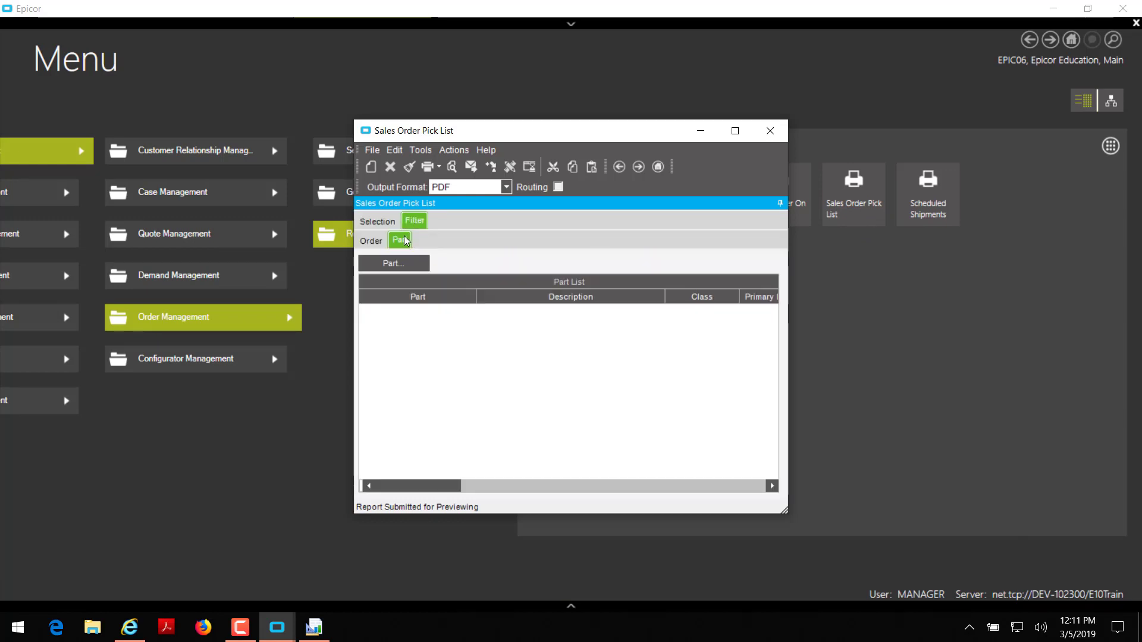
click(392, 264)
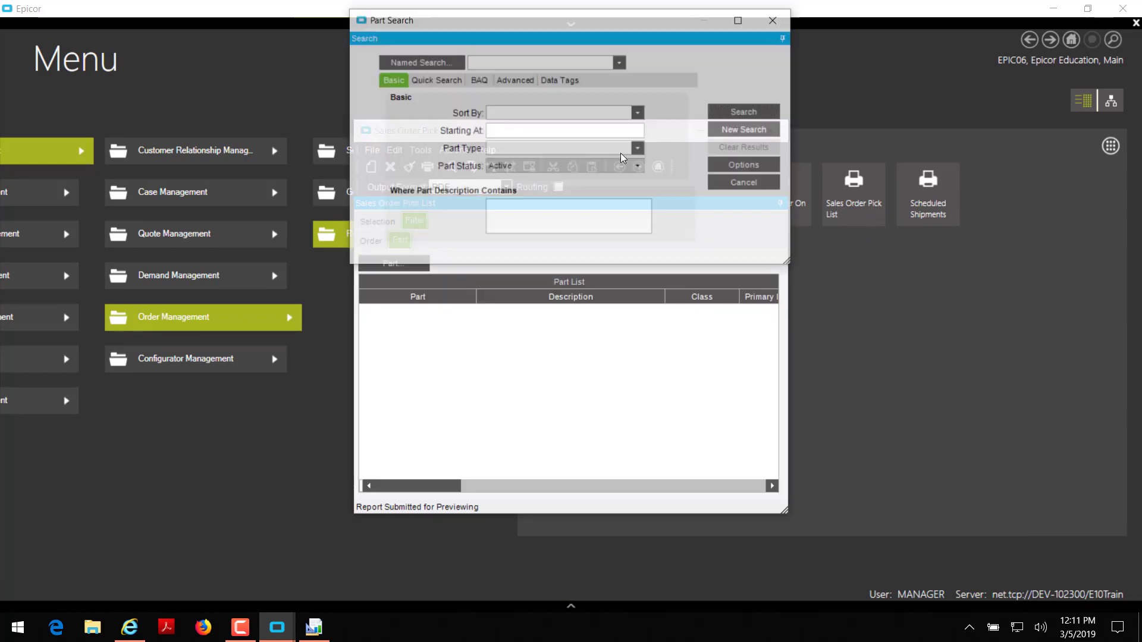
click(747, 113)
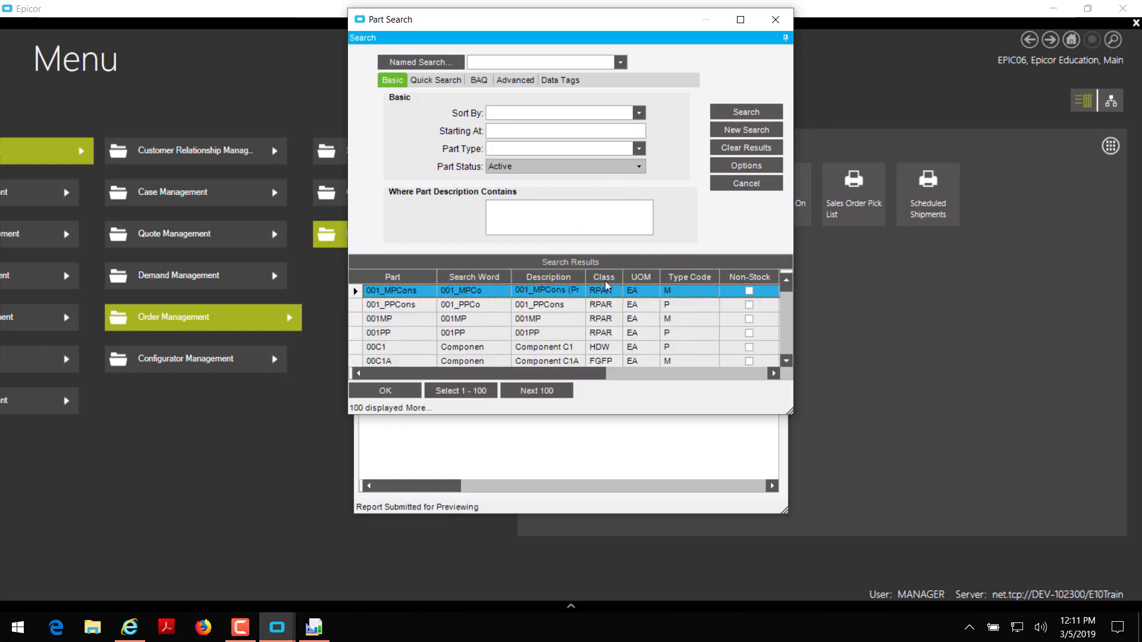
shift+click(560, 361)
click(393, 391)
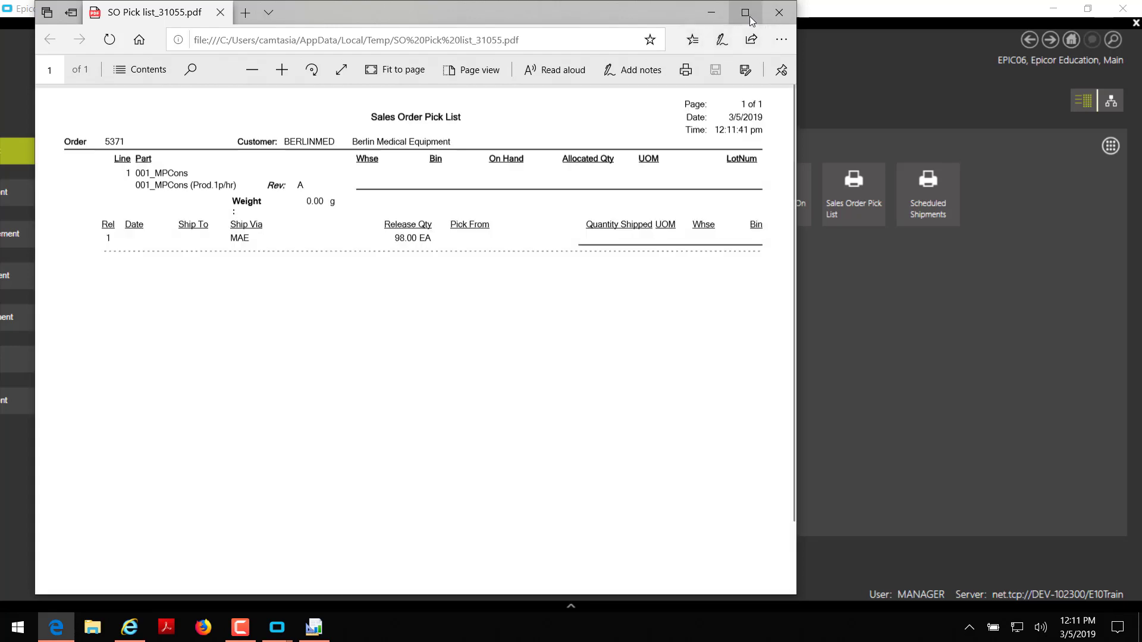
View the generated pick list PDF full size to check the weight line under the part, and close it.
click(750, 14)
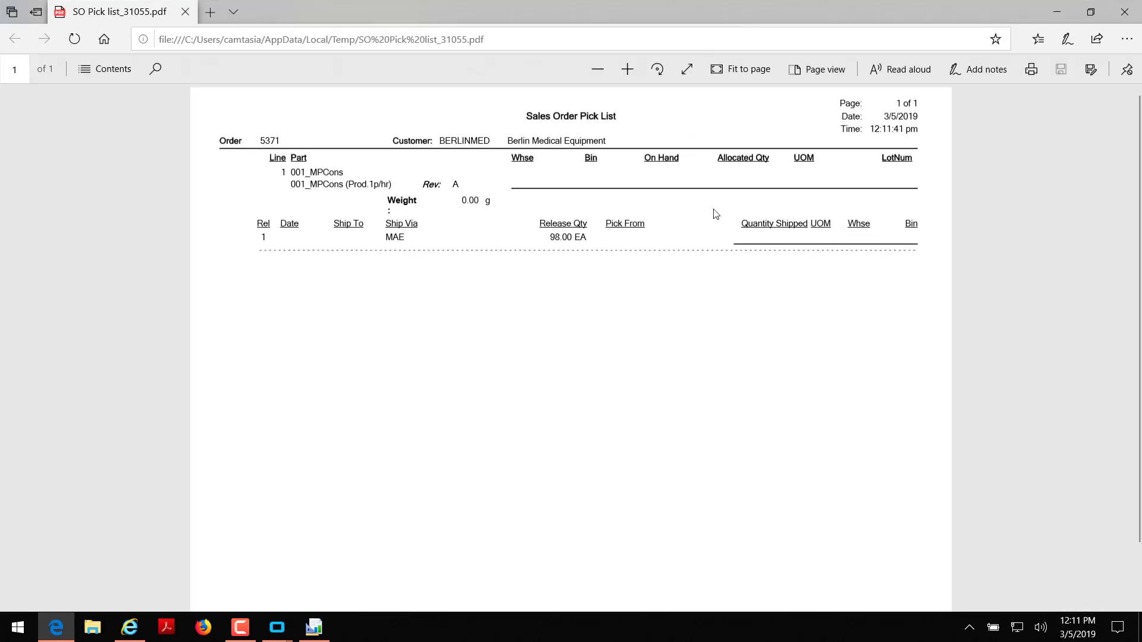
click(1124, 12)
click(240, 628)
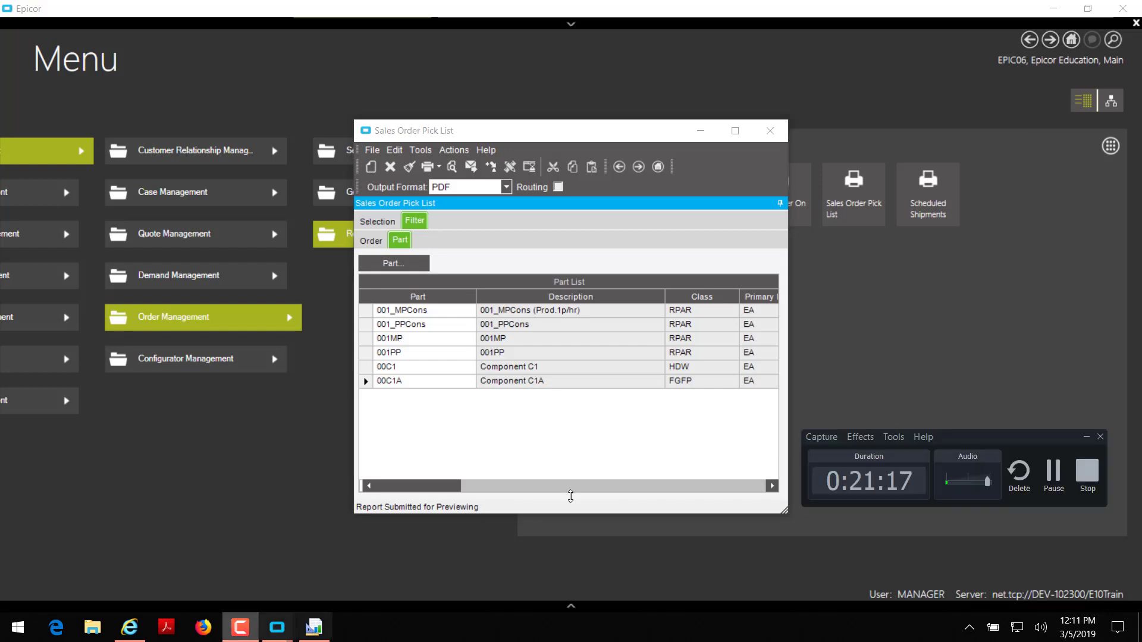
click(1053, 484)
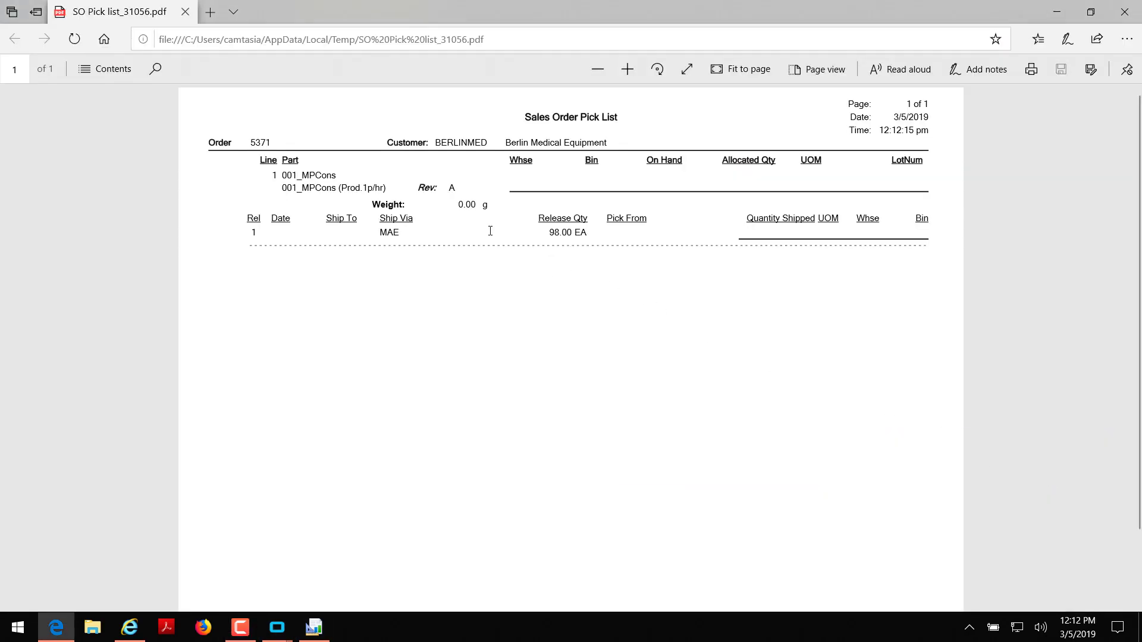